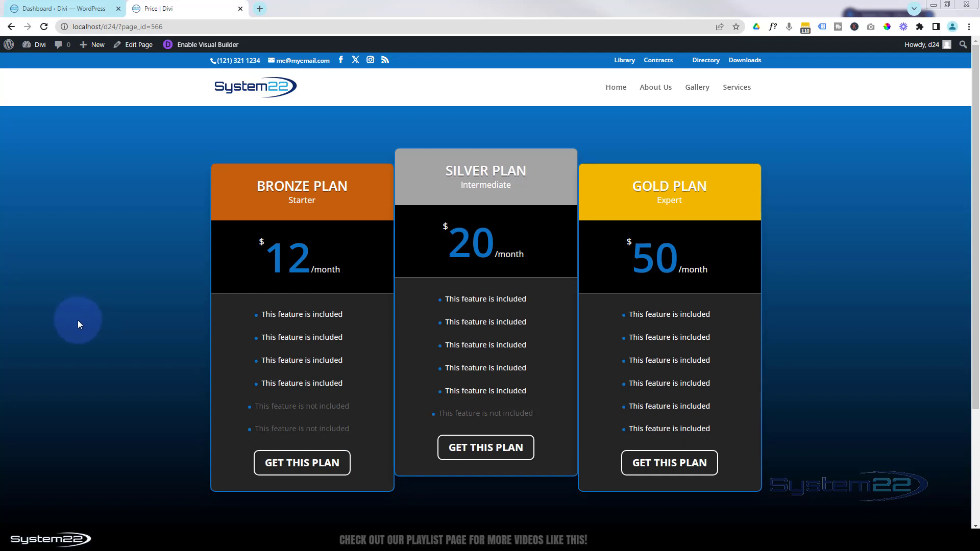
- Open the pricing page in the visual builder and delete the existing pricing tables module
click(207, 45)
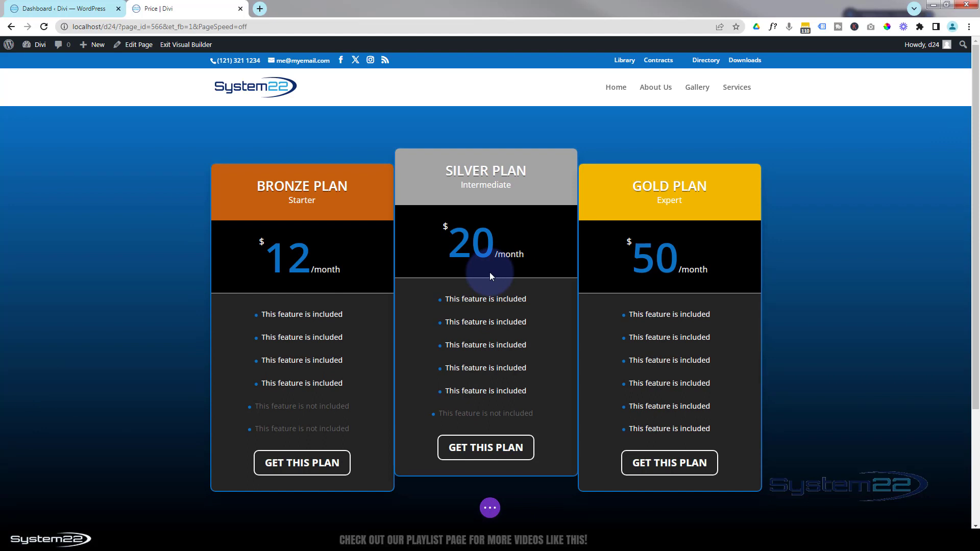
click(510, 177)
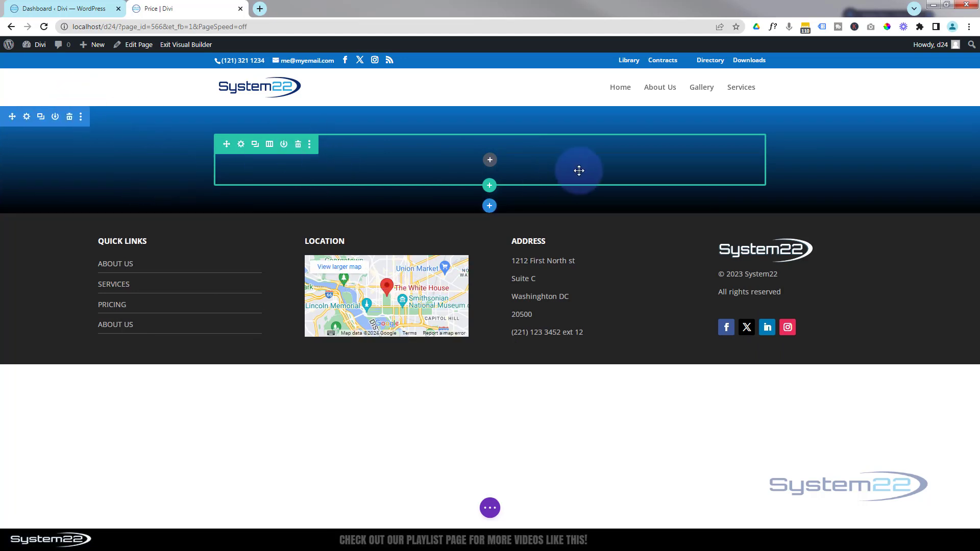
- Insert a Pricing Tables module into the empty row
click(490, 160)
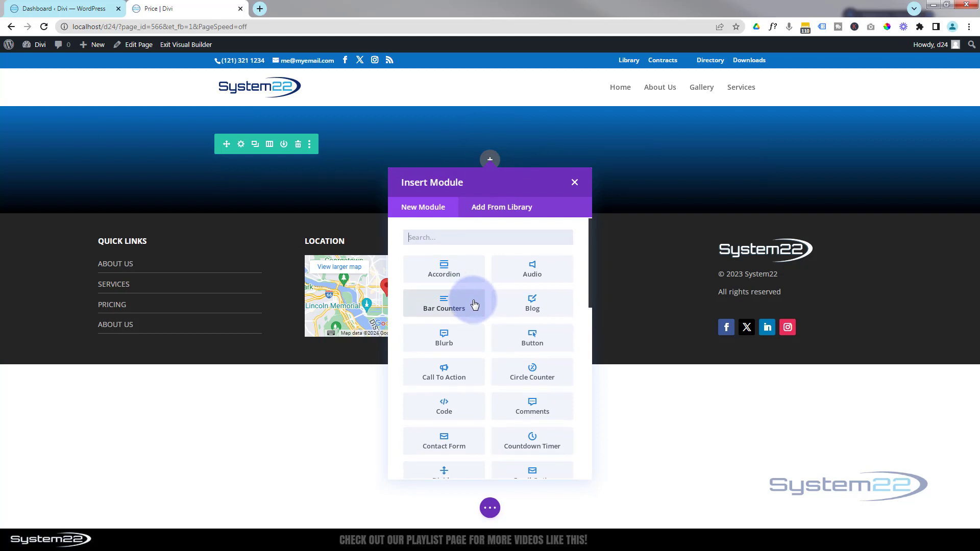
scroll(474, 303, down, 3)
scroll(475, 303, down, 3)
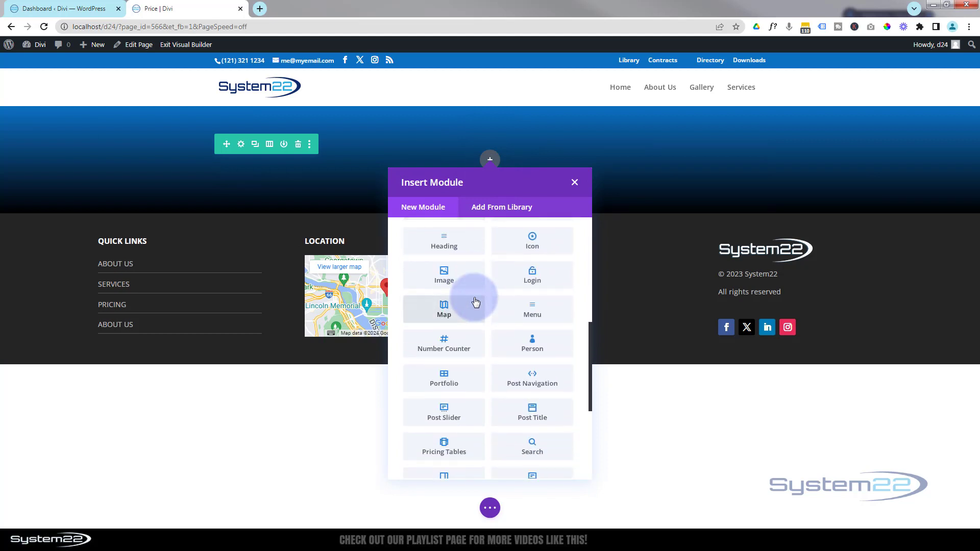
click(439, 451)
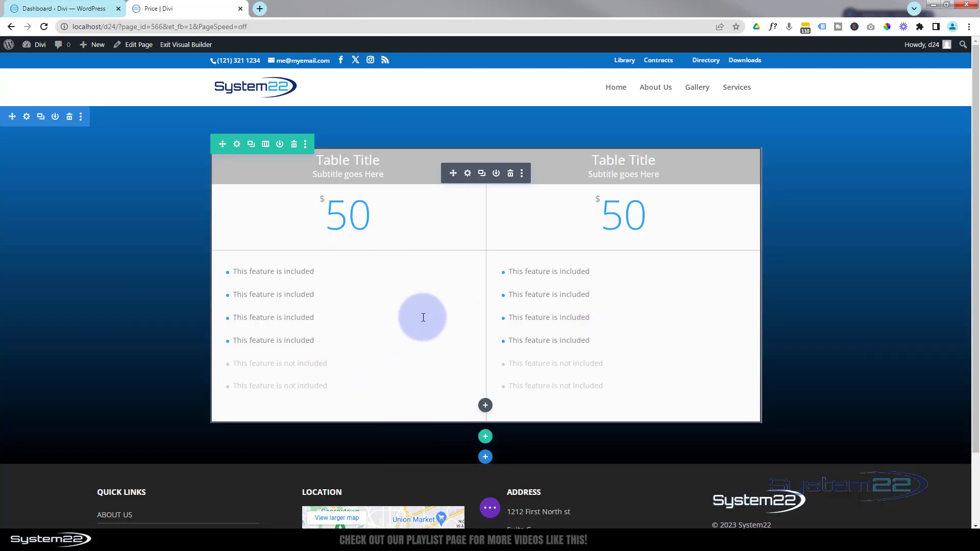
- Delete the second pricing table from the new module and move its settings window clear of the table preview
click(467, 174)
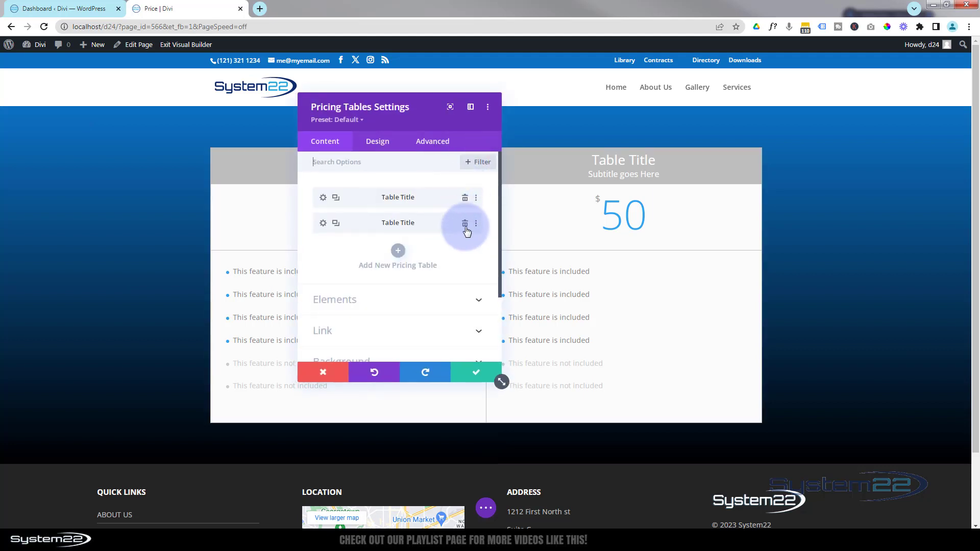
click(465, 224)
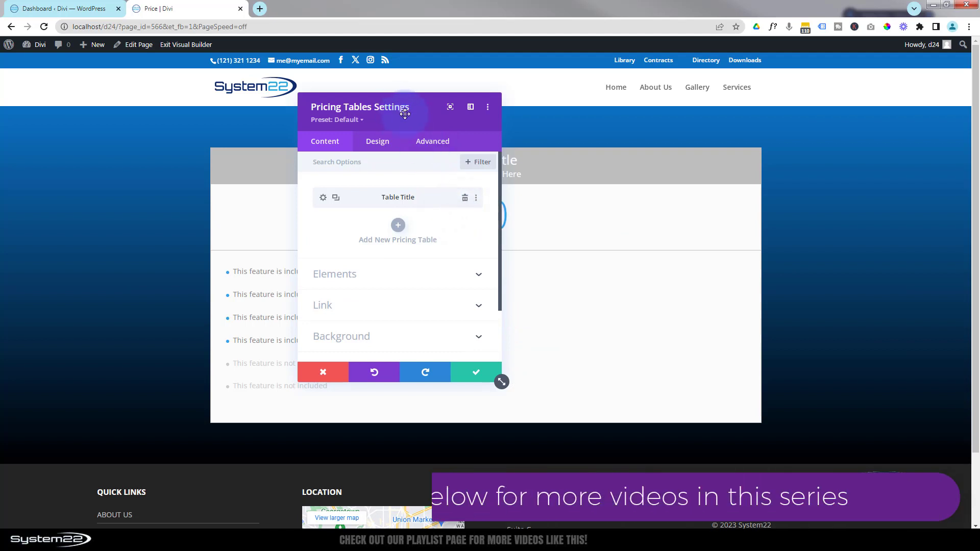
drag(404, 114, 710, 139)
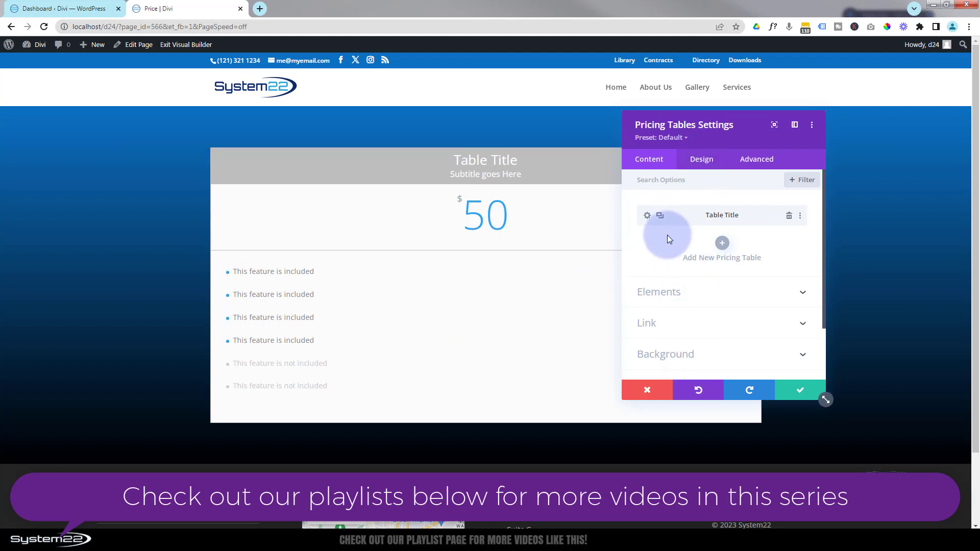
- Set the remaining pricing table's title to "Bronze Plan" and its subtitle to "Plan A"
click(647, 216)
scroll(692, 218, down, 1)
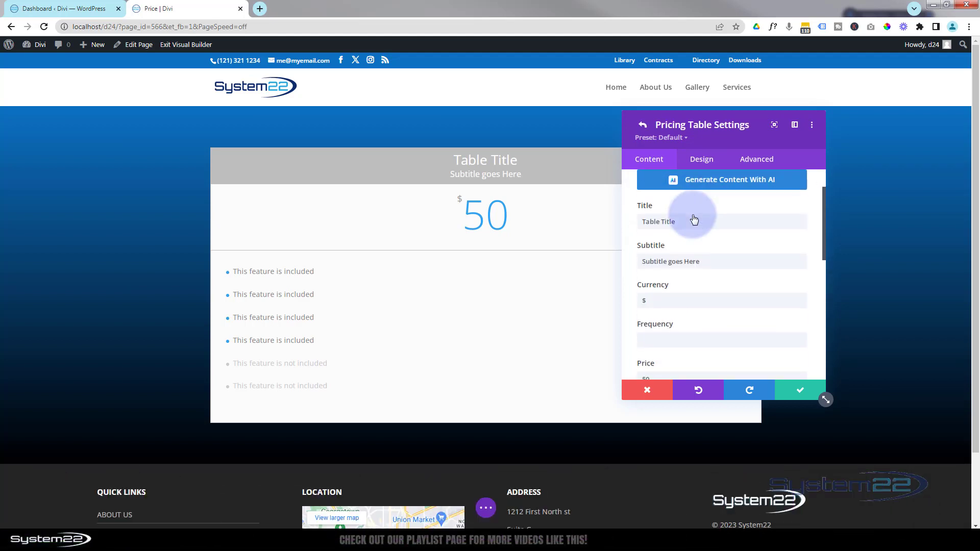
drag(689, 221, 630, 228)
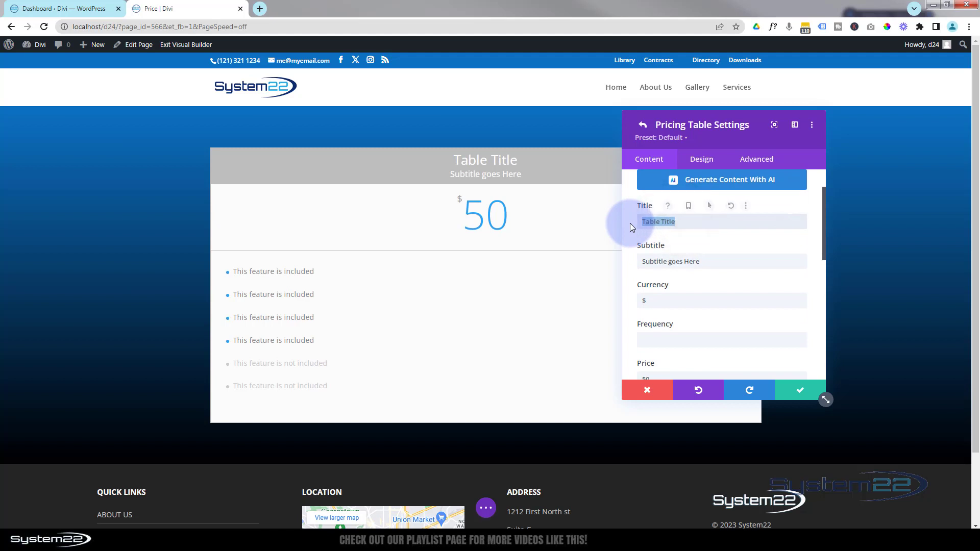
text(Bronze Plan)
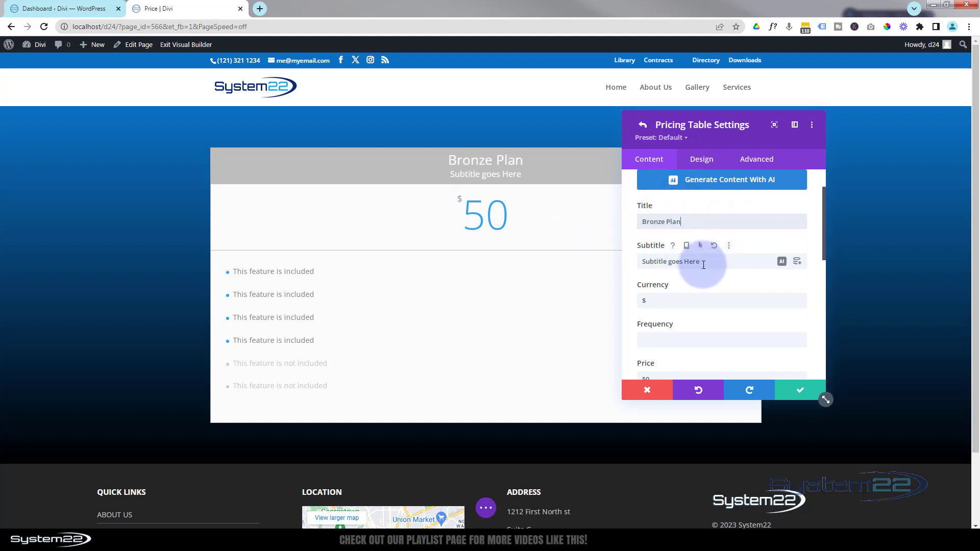
drag(698, 262, 626, 262)
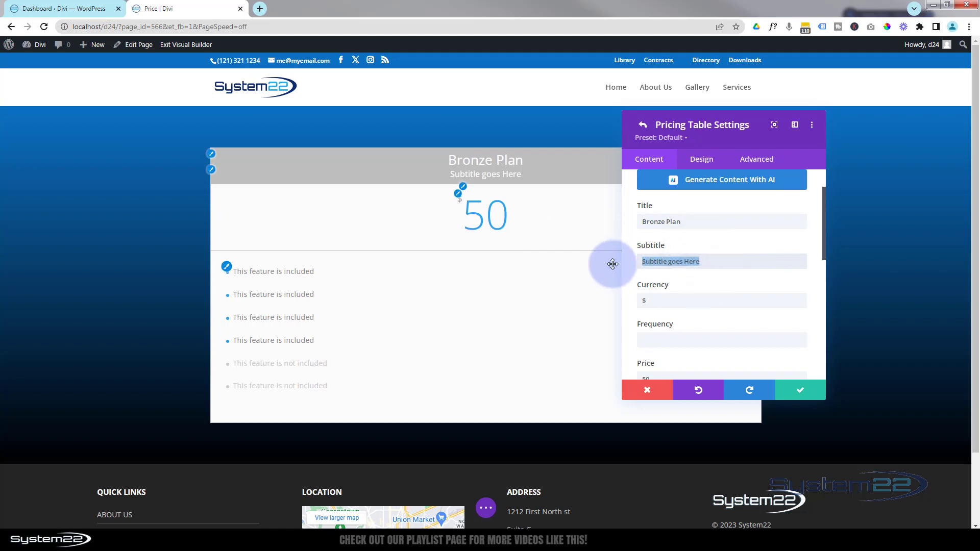
text(Plan A)
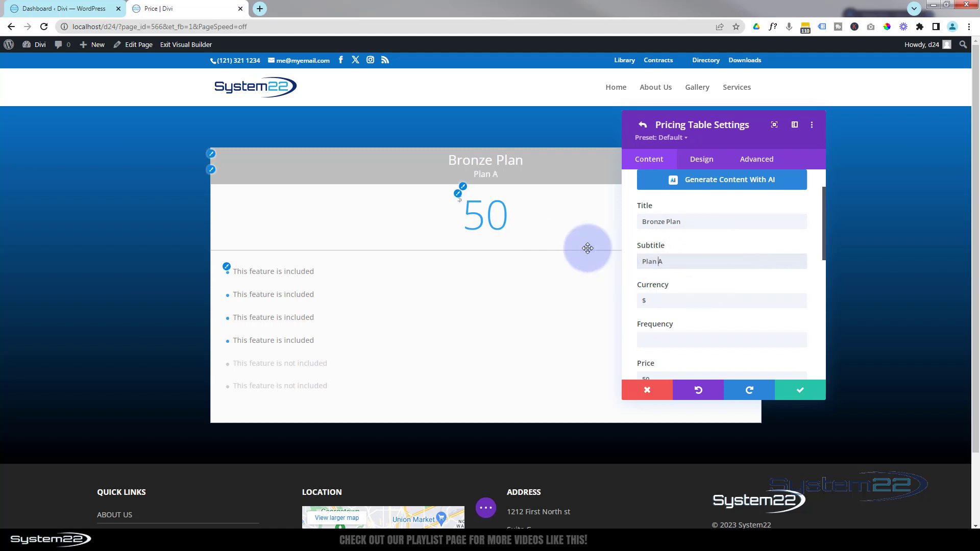
- Set the Bronze Plan's frequency to "Month" and its price to 15
click(662, 302)
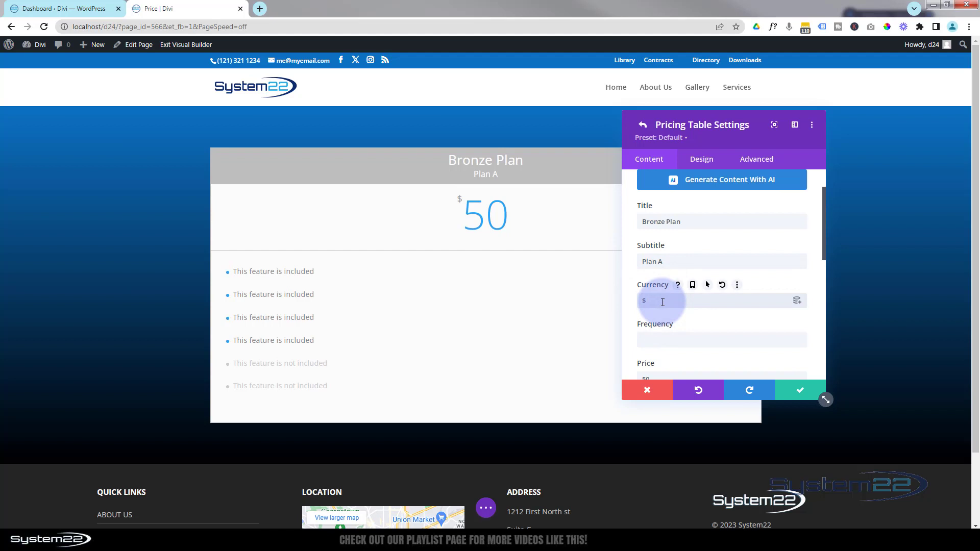
scroll(663, 302, down, 3)
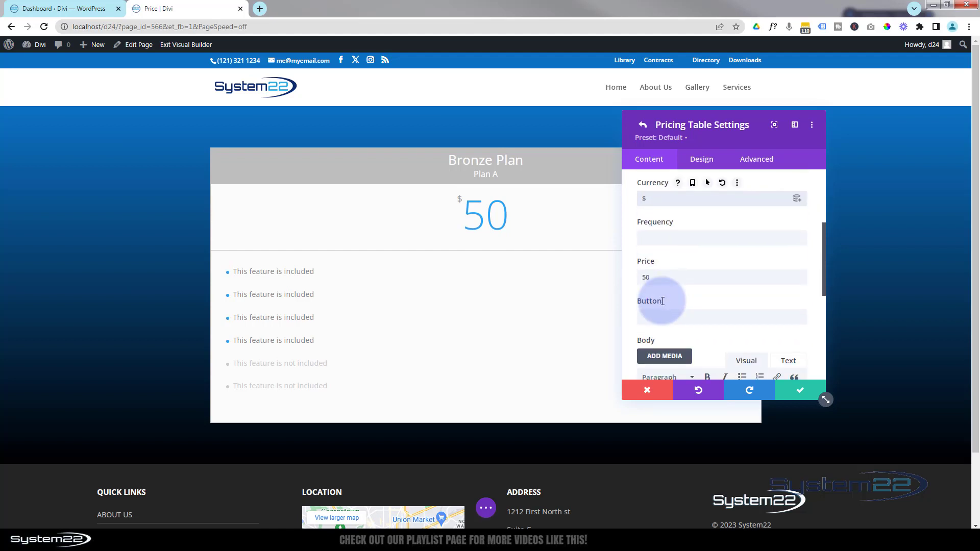
click(643, 239)
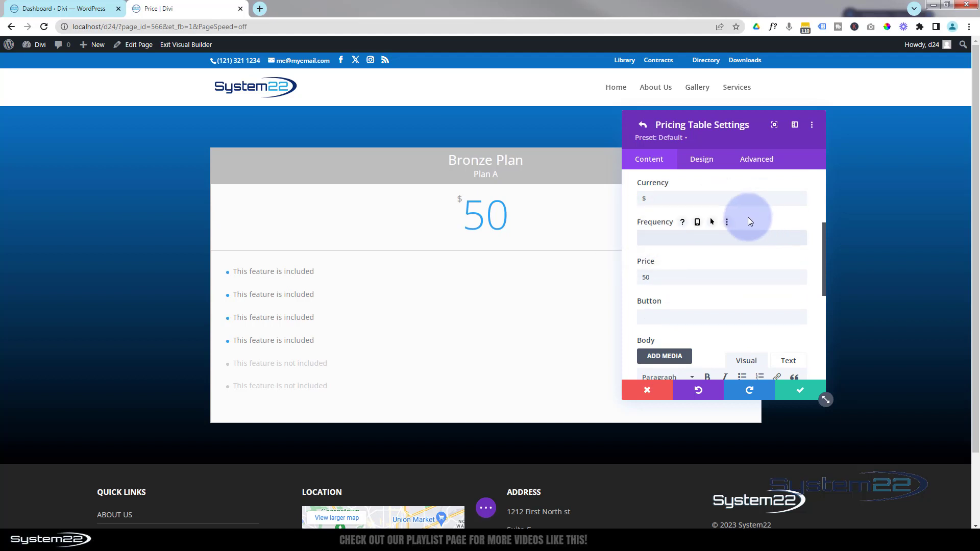
text(Month)
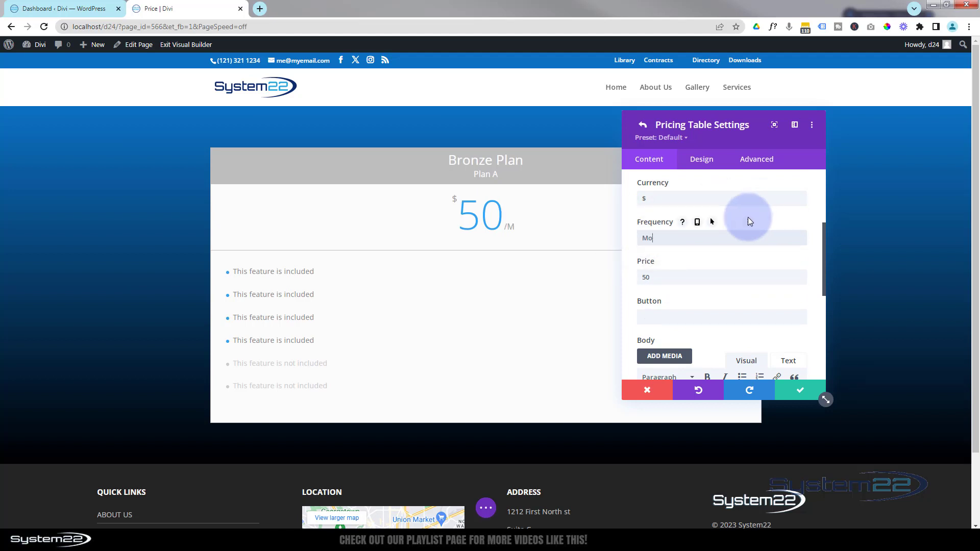
click(653, 277)
drag(653, 277, 633, 278)
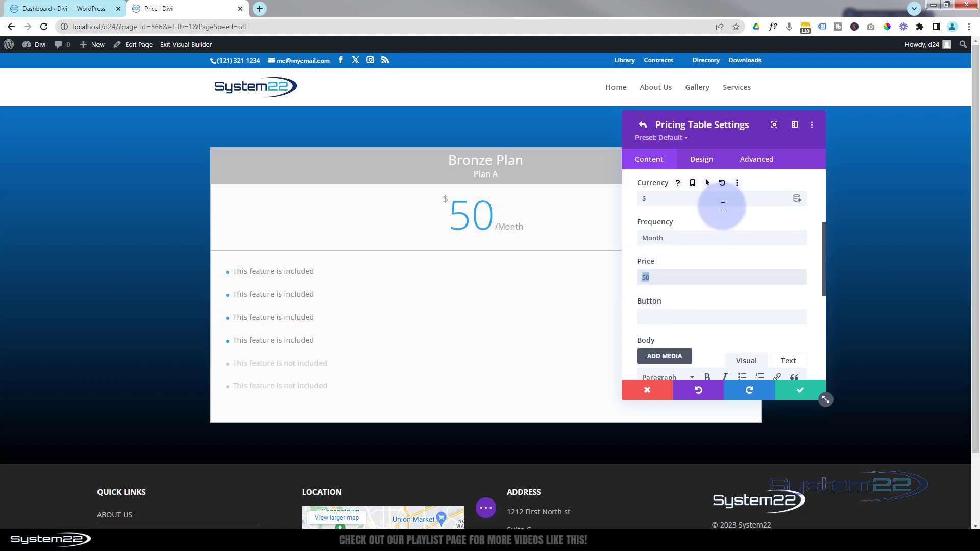
text(15)
- Label the Bronze Plan's button "Get This Plan" and set its button link URL to "#"
scroll(714, 222, down, 2)
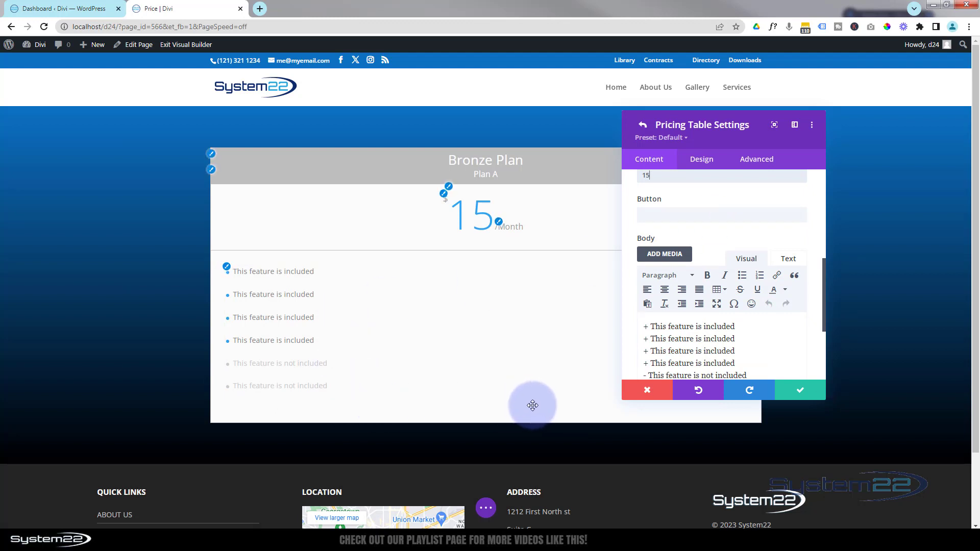
click(645, 215)
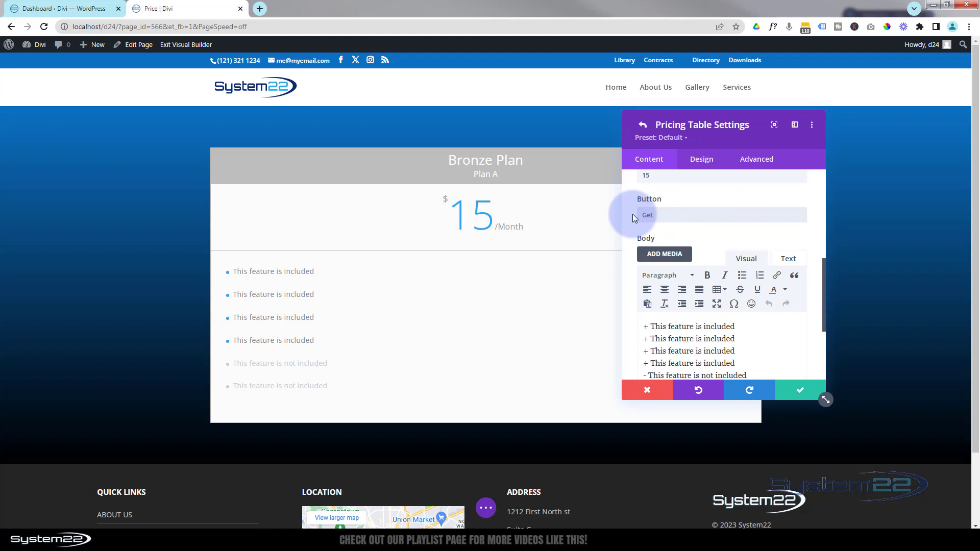
text(This Plan)
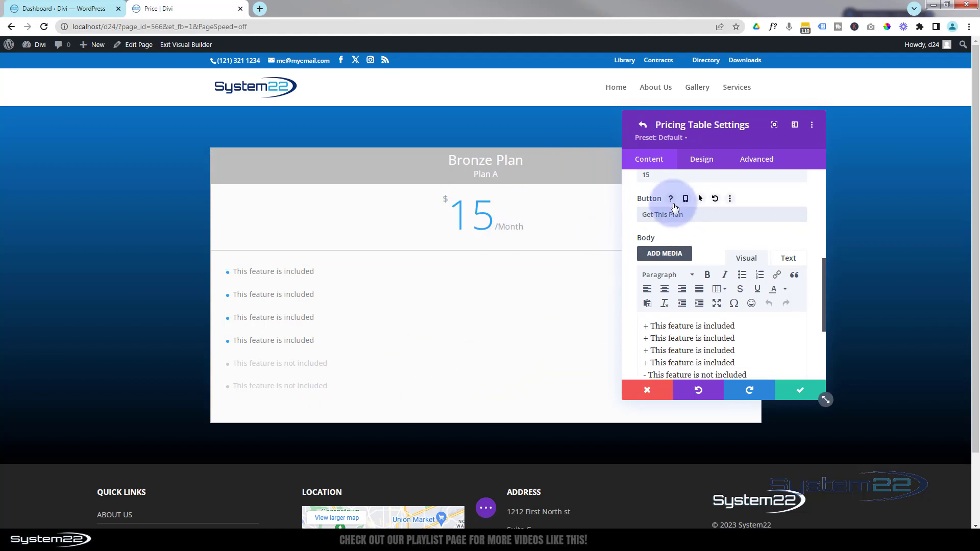
scroll(675, 206, down, 1)
scroll(674, 207, down, 1)
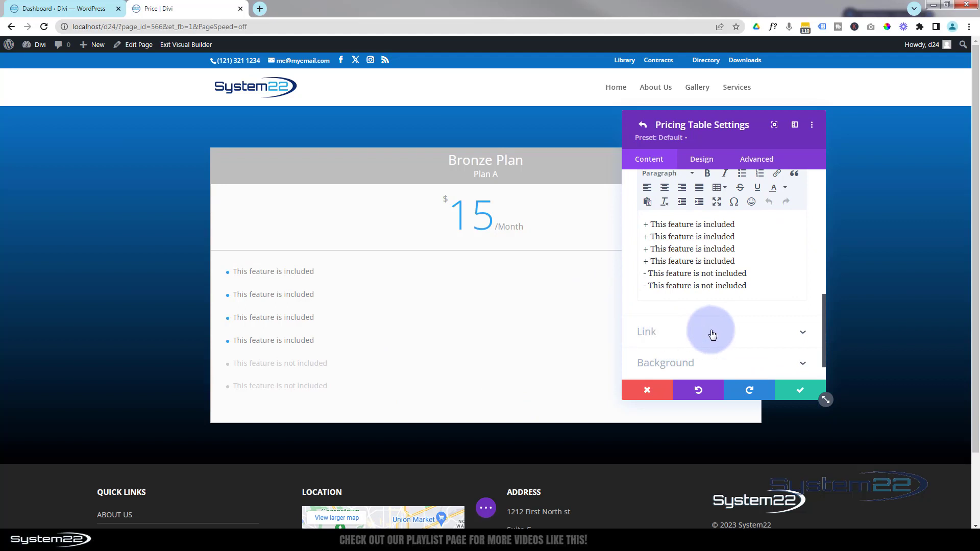
click(740, 331)
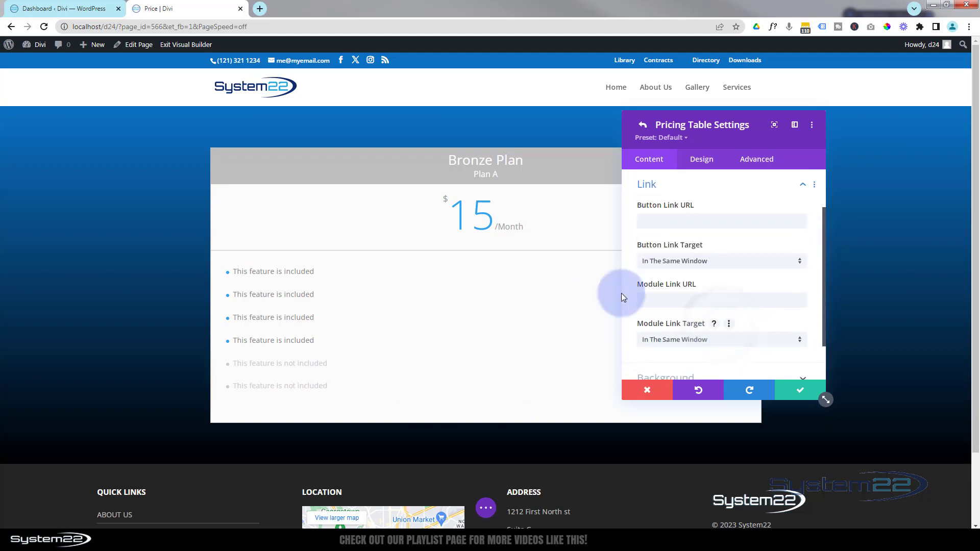
click(647, 223)
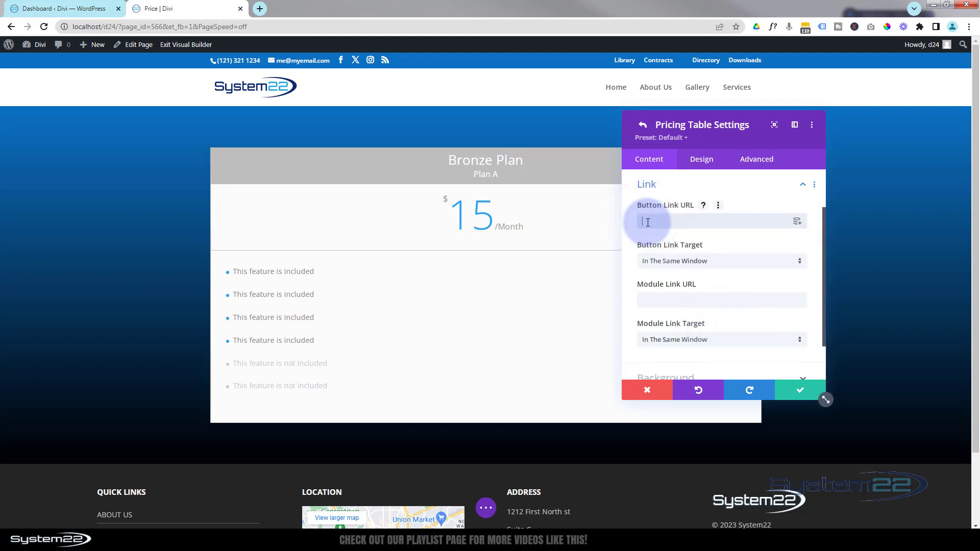
text(#)
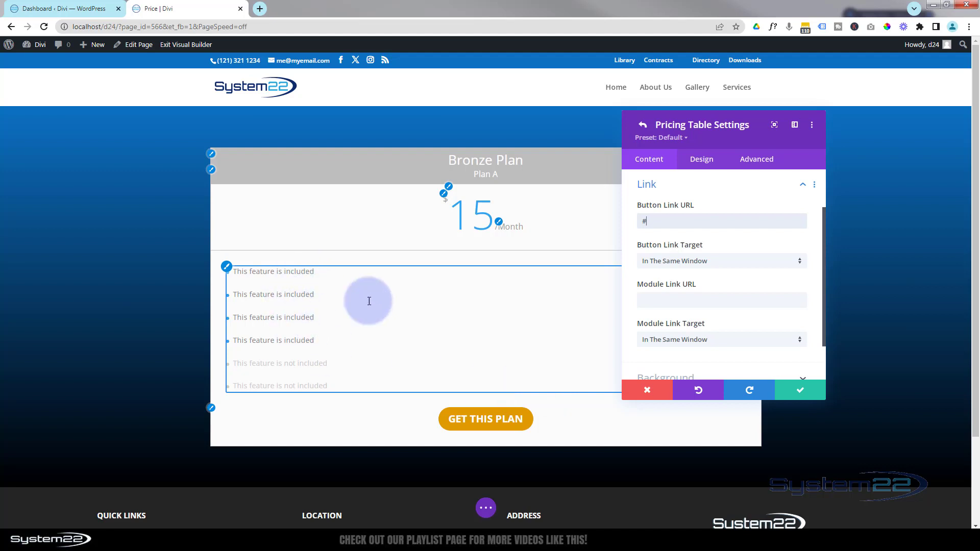
- Mark the fourth feature in the body list as excluded with a leading minus, and restore its plus sign
scroll(681, 240, up, 2)
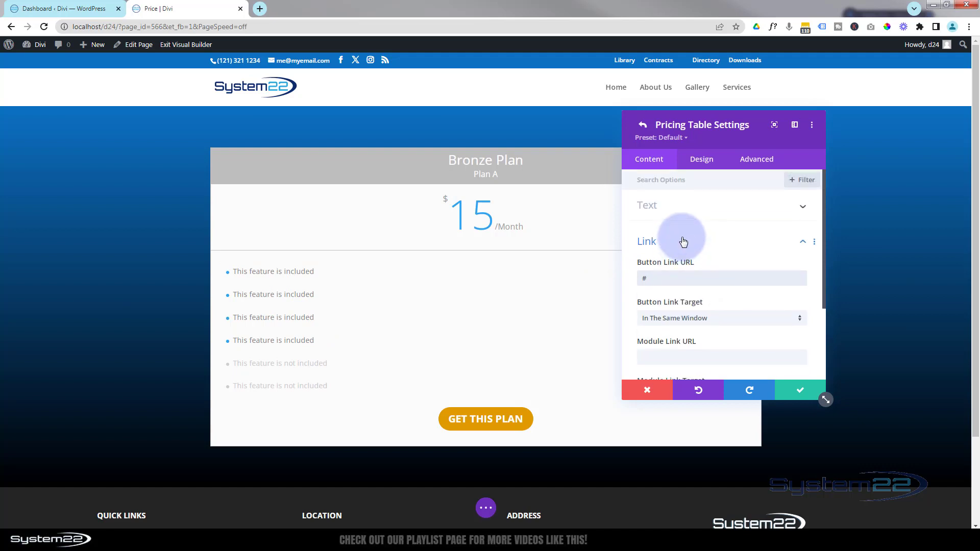
click(690, 206)
scroll(699, 235, down, 6)
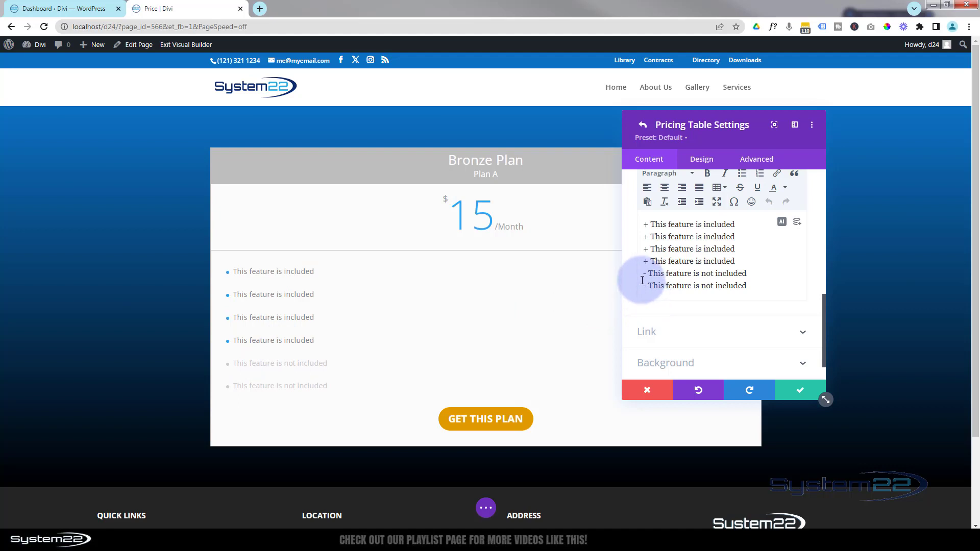
click(644, 261)
drag(645, 261, 648, 261)
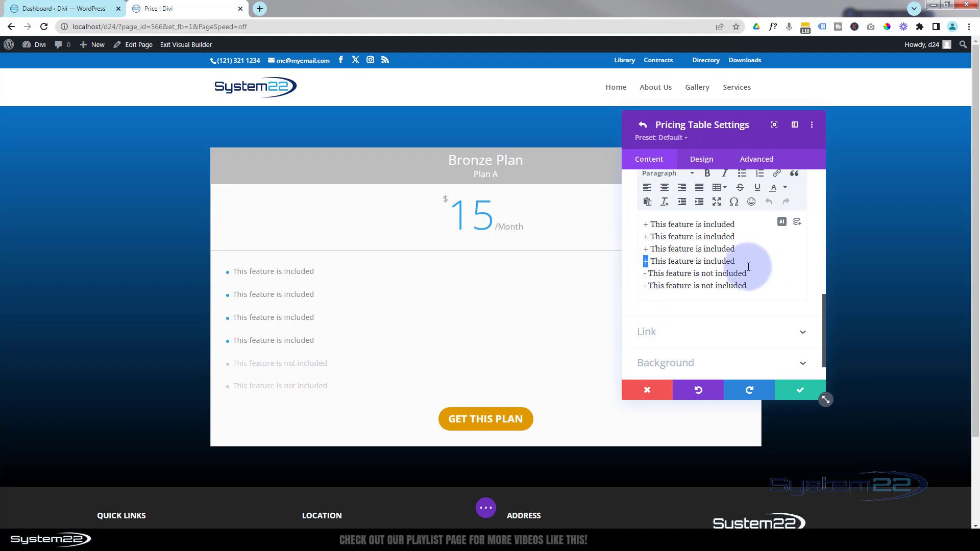
text(-)
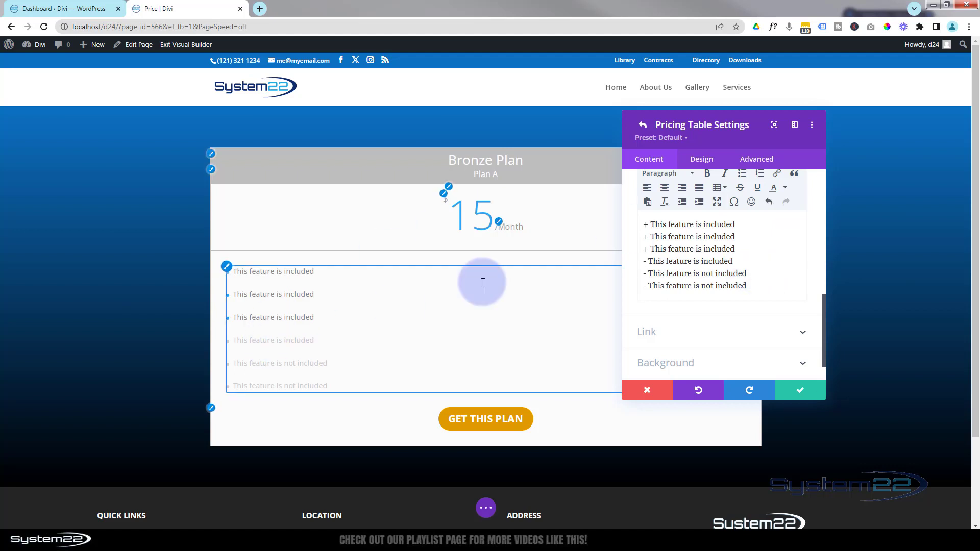
drag(645, 262, 643, 263)
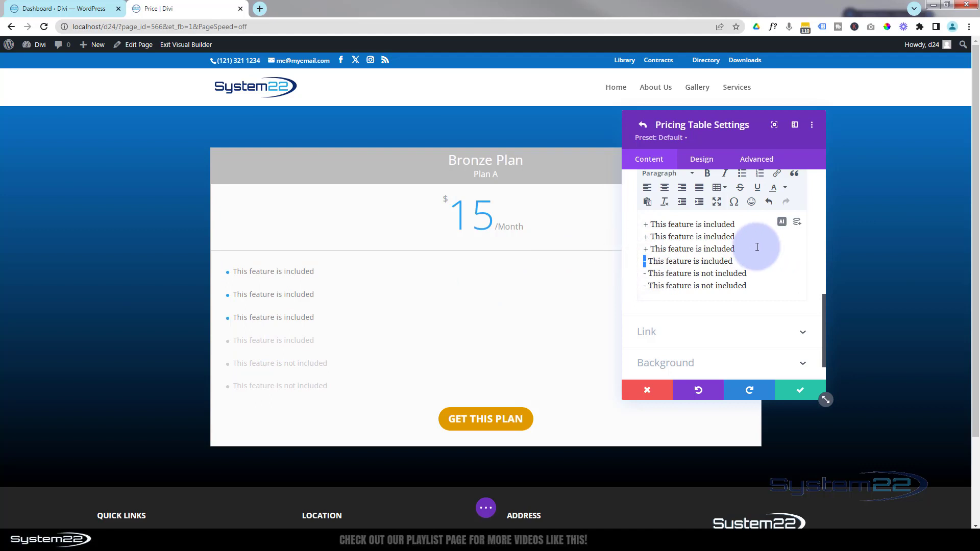
text(+)
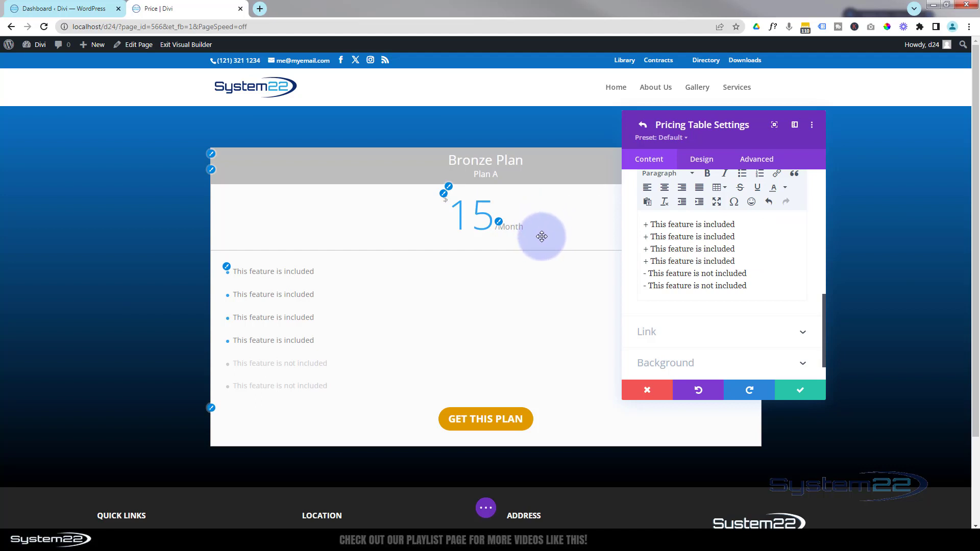
- Set the Bronze Plan's background colour to dark grey
scroll(725, 333, down, 1)
scroll(725, 333, down, 1)
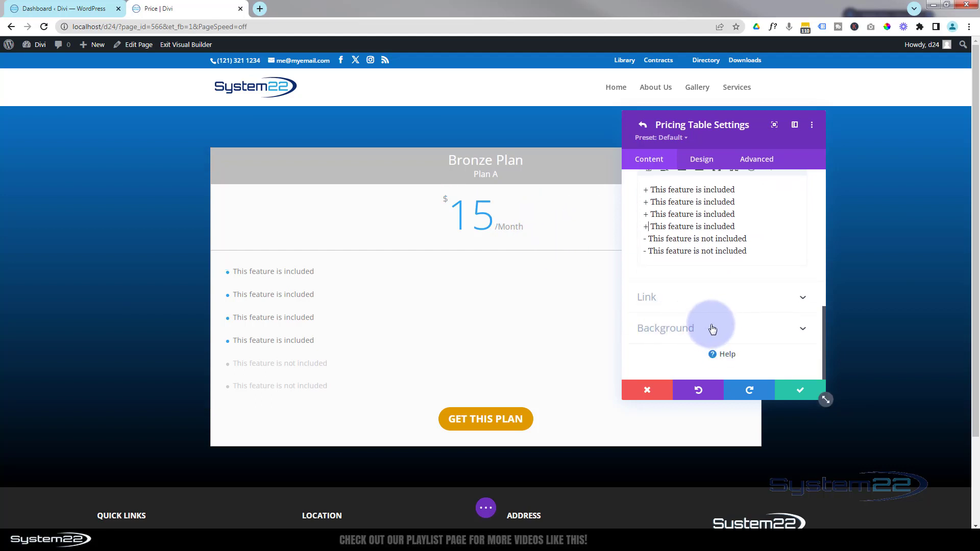
click(712, 327)
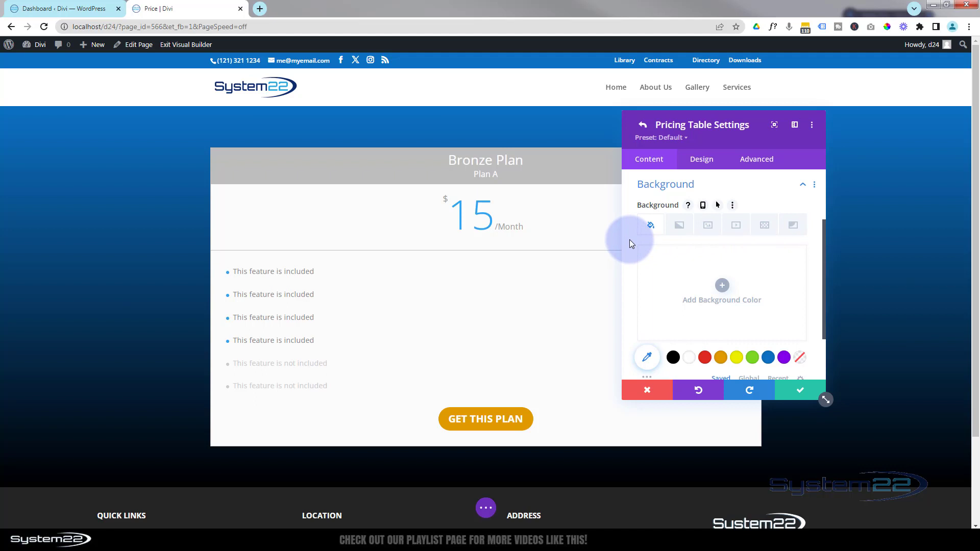
scroll(681, 320, down, 2)
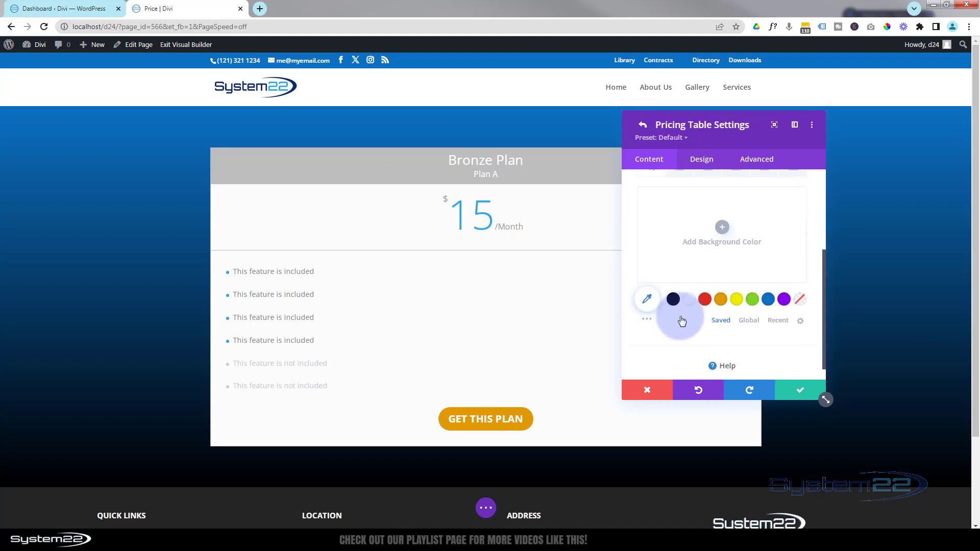
click(649, 309)
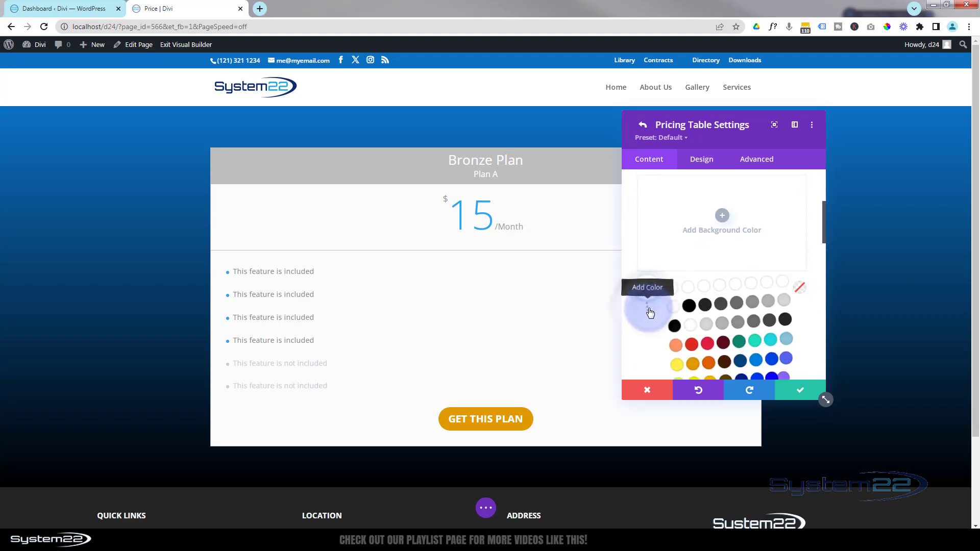
click(706, 307)
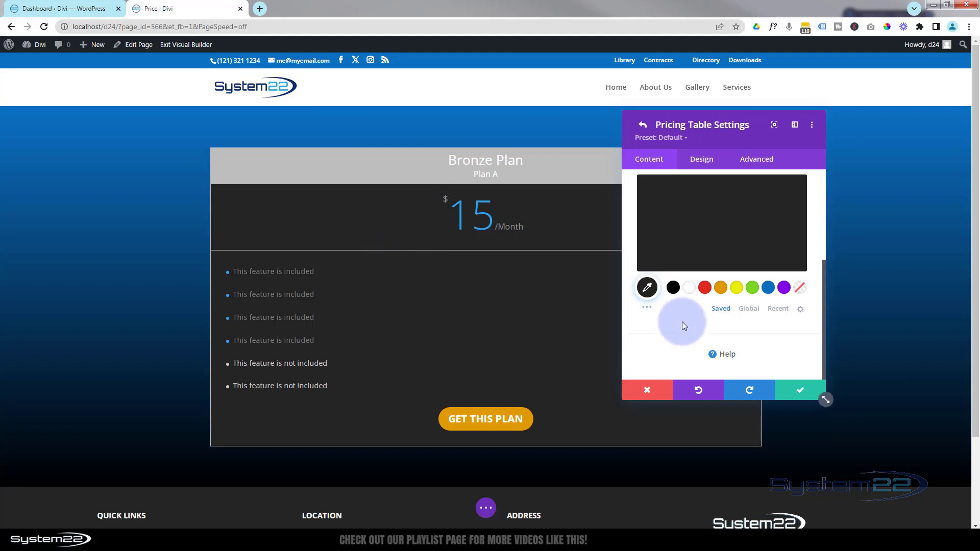
scroll(682, 321, up, 3)
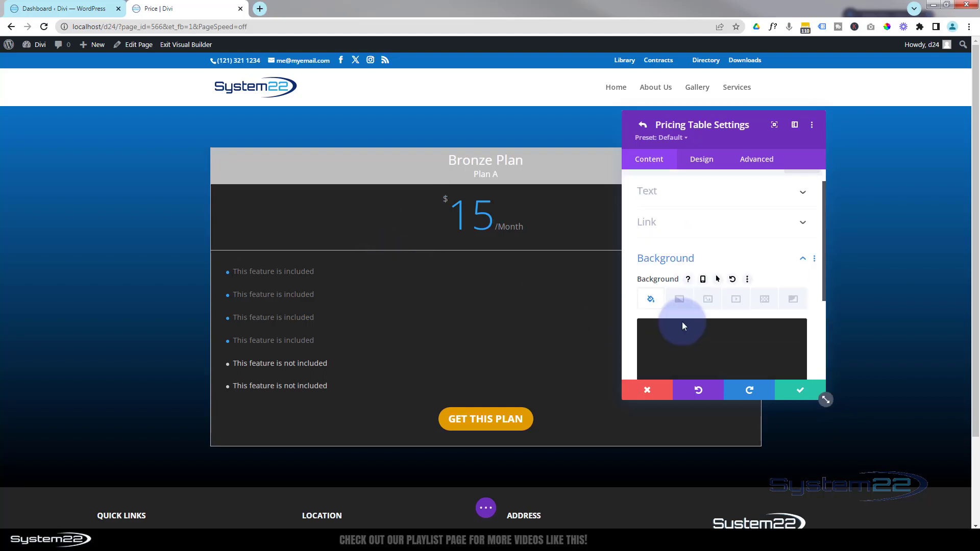
- Set the Bronze Plan's bullet colour to the blue #0c71c3
click(706, 162)
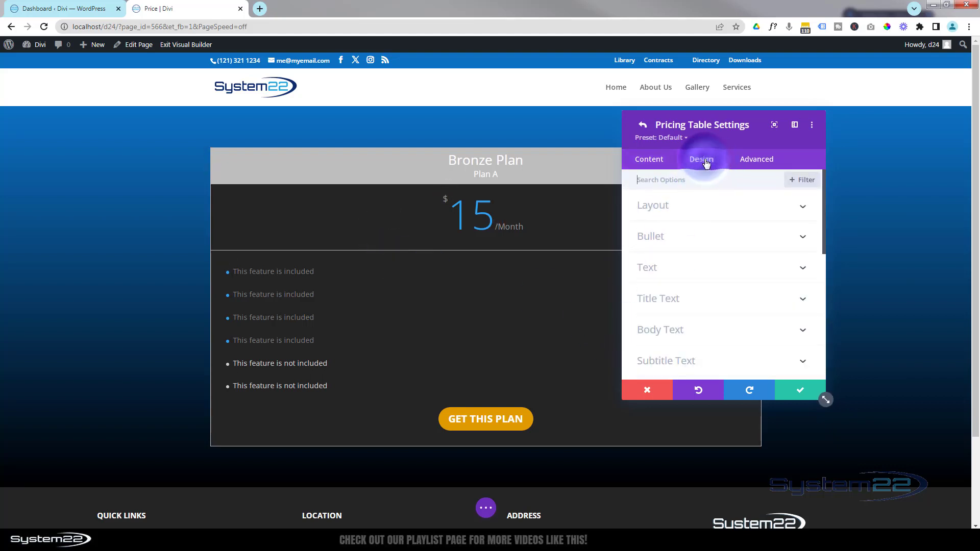
click(708, 206)
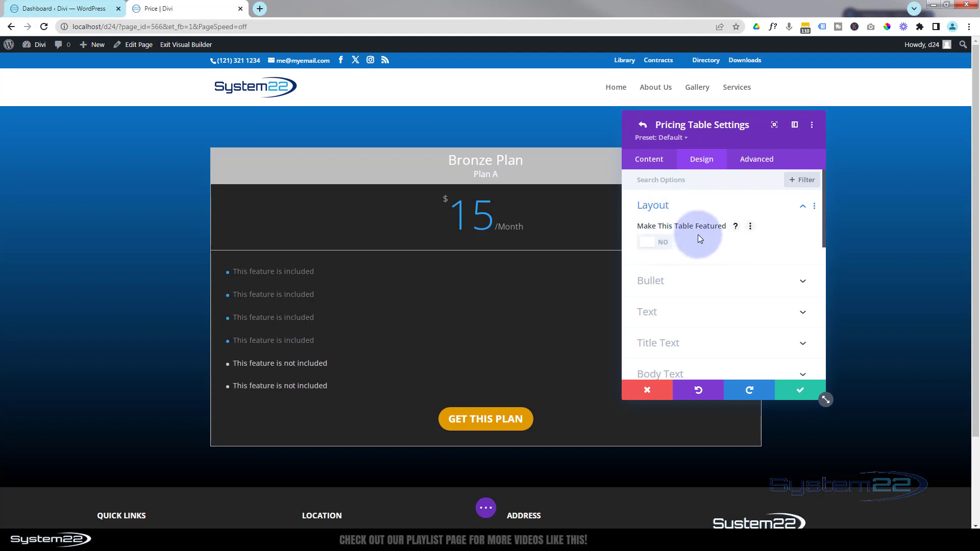
click(698, 276)
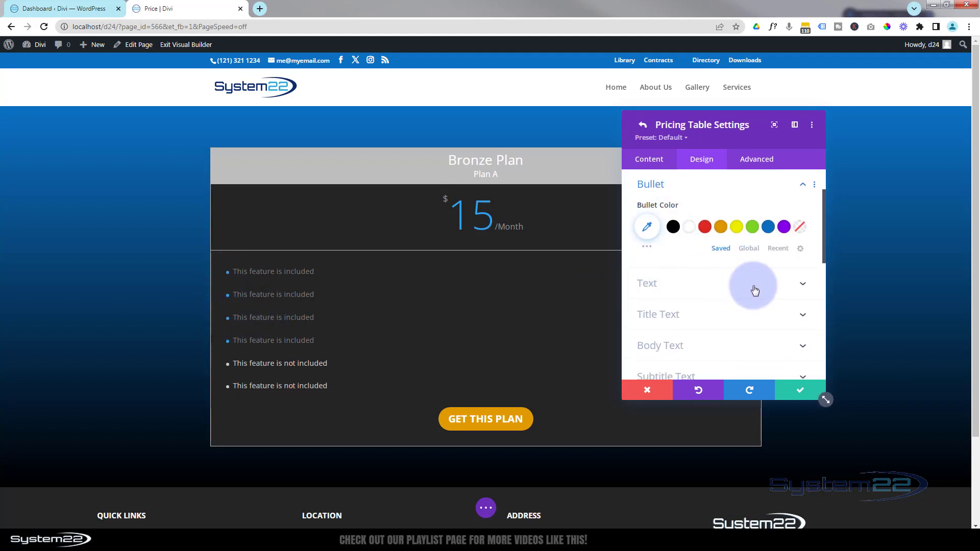
click(768, 227)
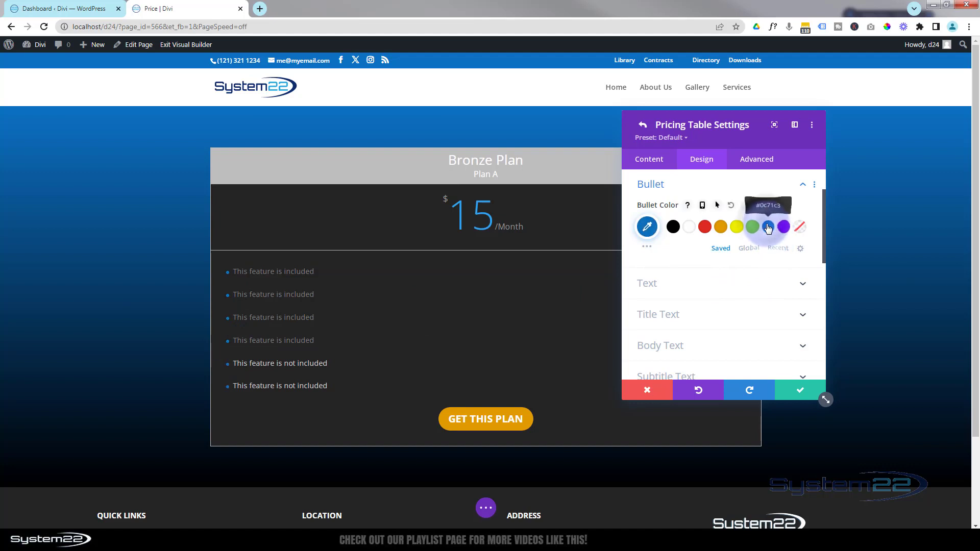
- Compare left, right and justified alignment for the Bronze Plan's text, and set the text alignment to centred
click(733, 284)
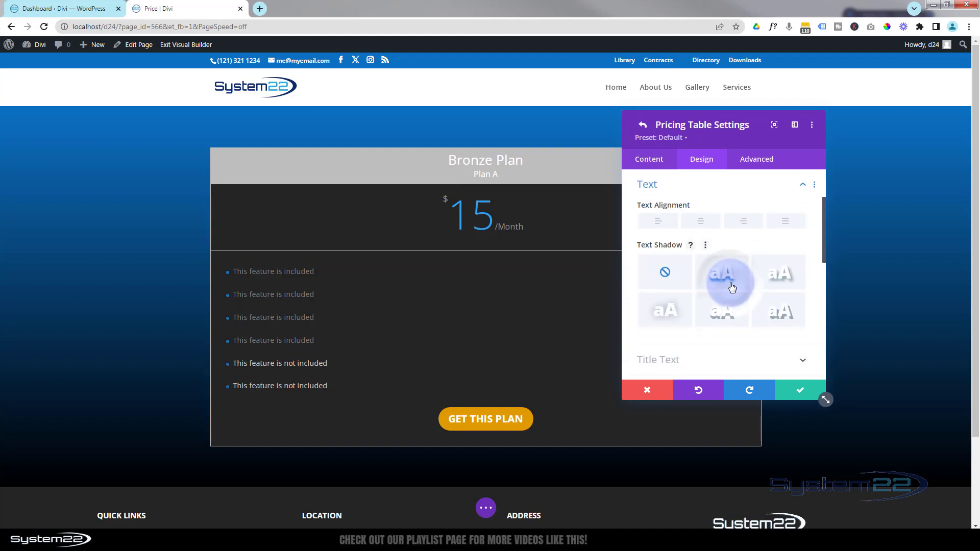
click(720, 288)
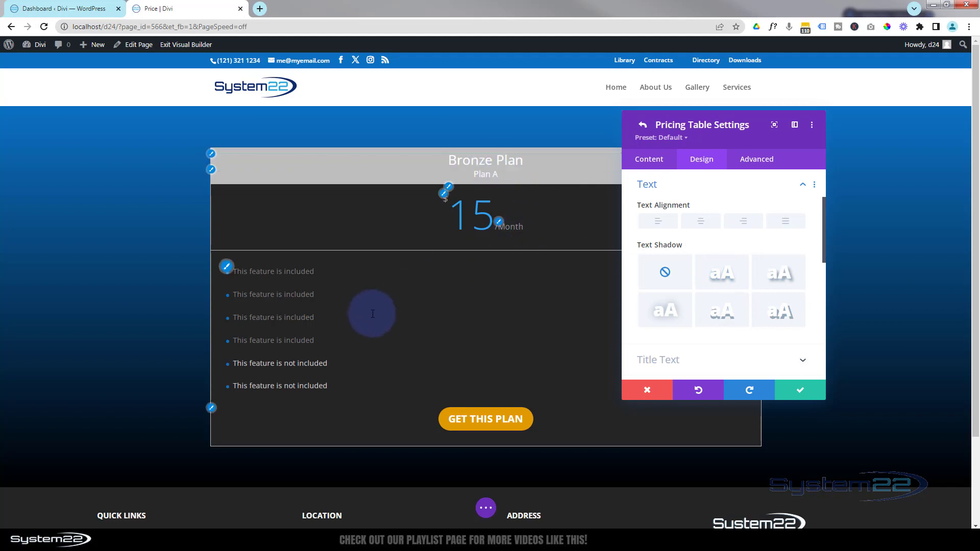
click(659, 222)
click(704, 221)
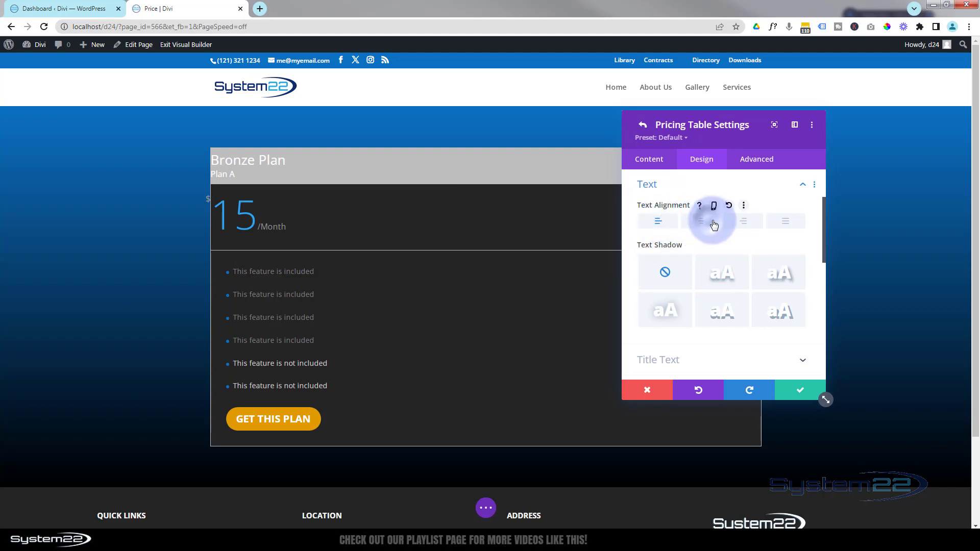
click(746, 223)
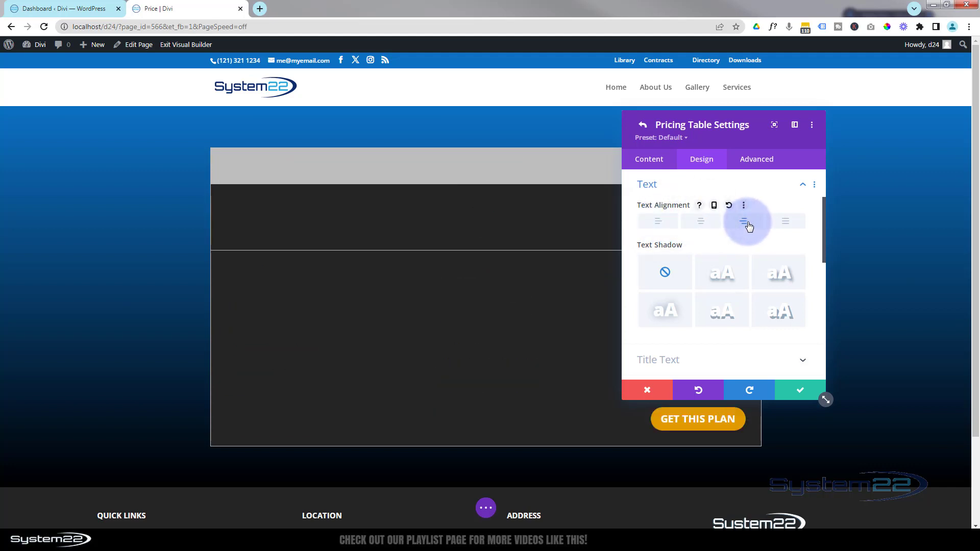
click(786, 225)
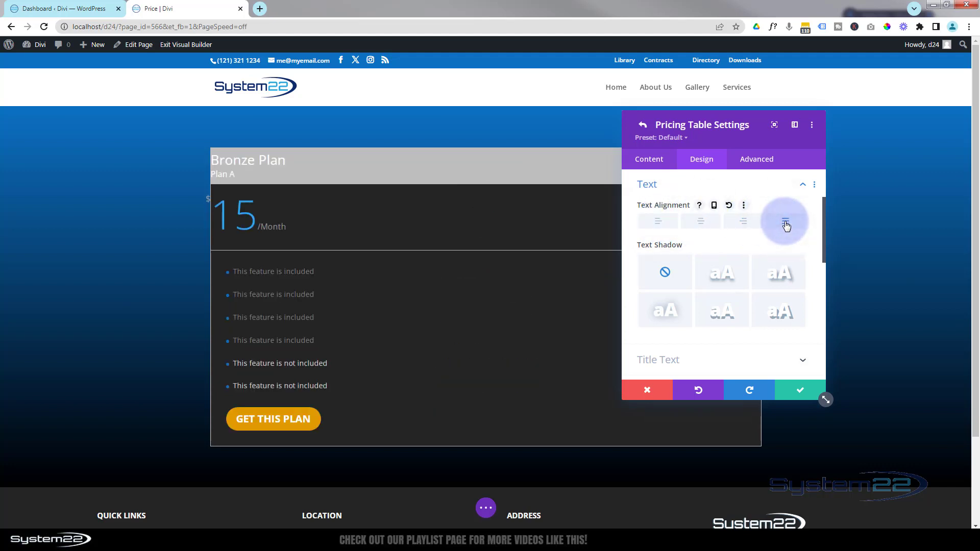
click(703, 224)
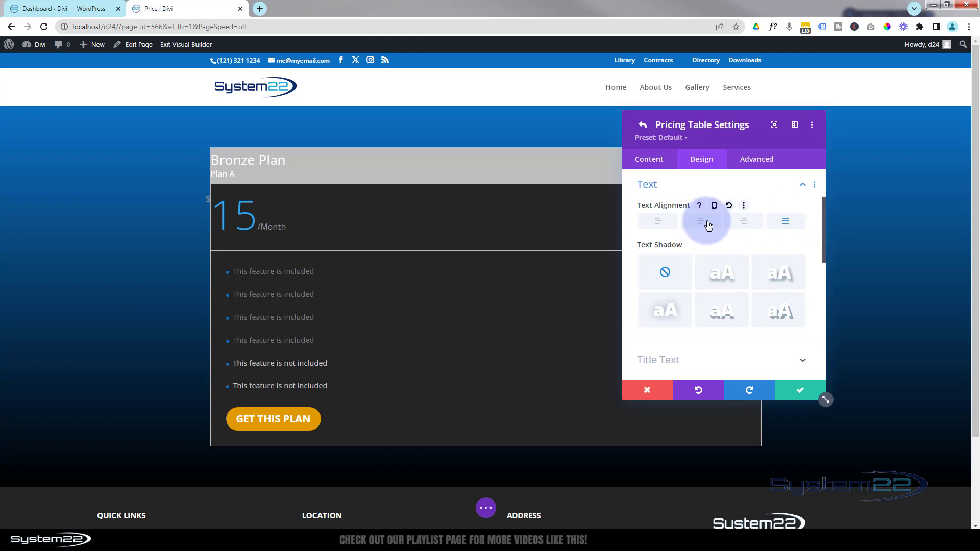
click(704, 225)
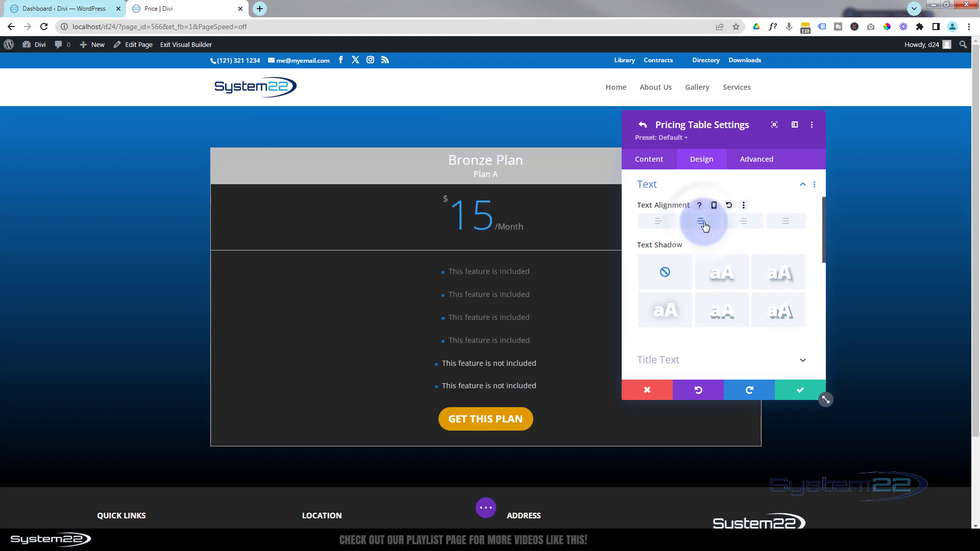
- Set the Bronze Plan's title font weight to Semi Bold and its font style to uppercase
scroll(705, 227, down, 3)
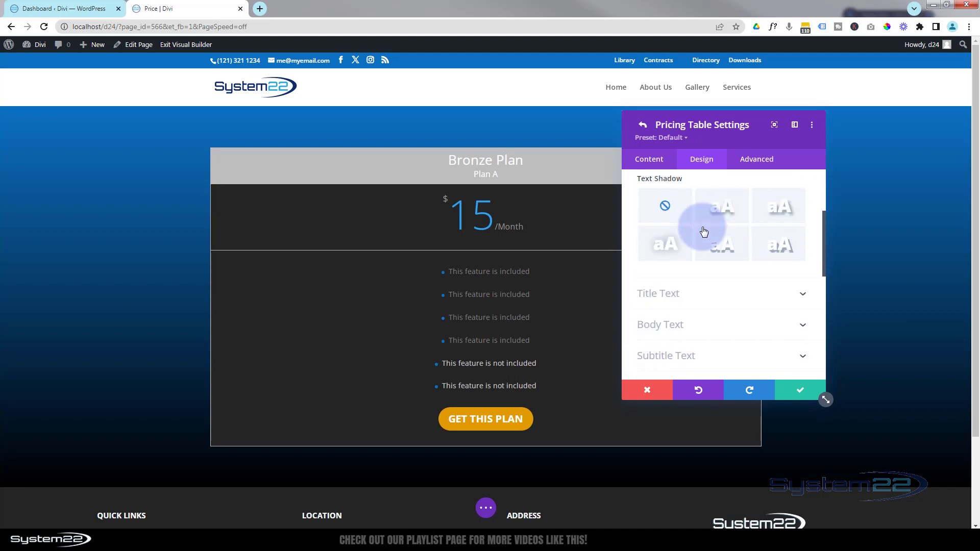
scroll(702, 229, up, 1)
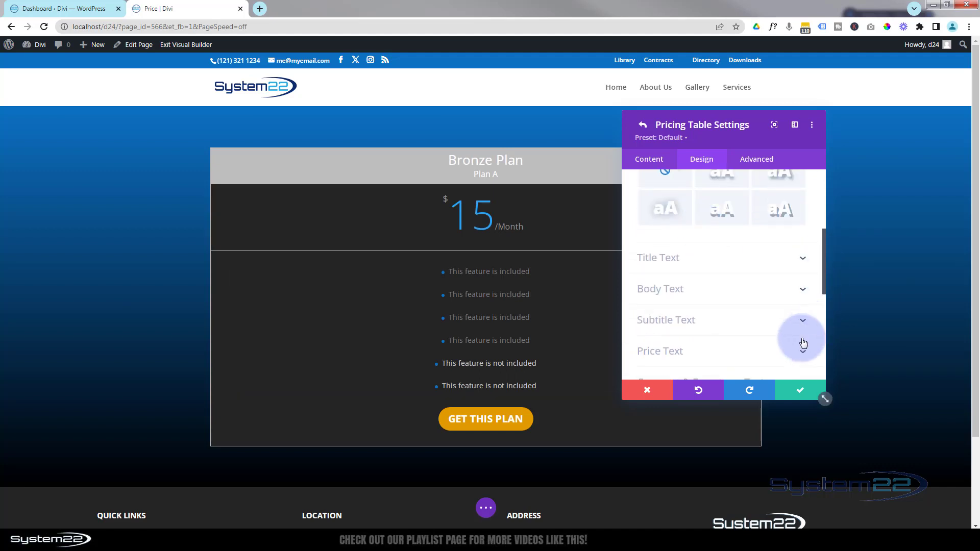
click(709, 259)
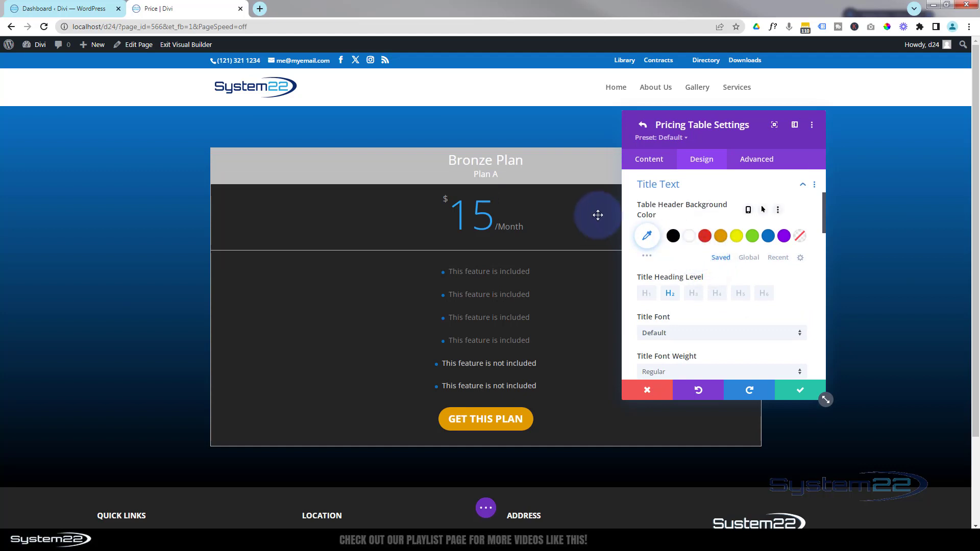
scroll(682, 280, down, 1)
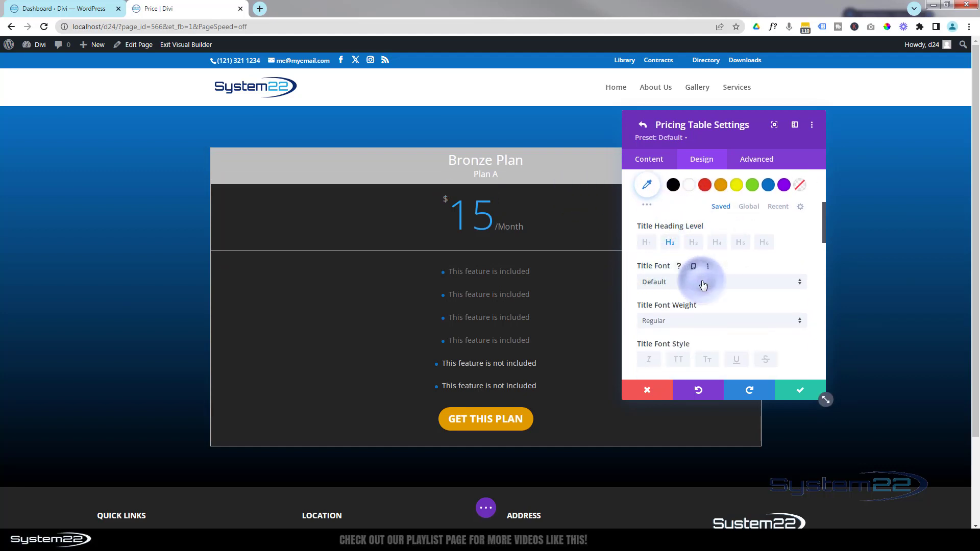
click(703, 283)
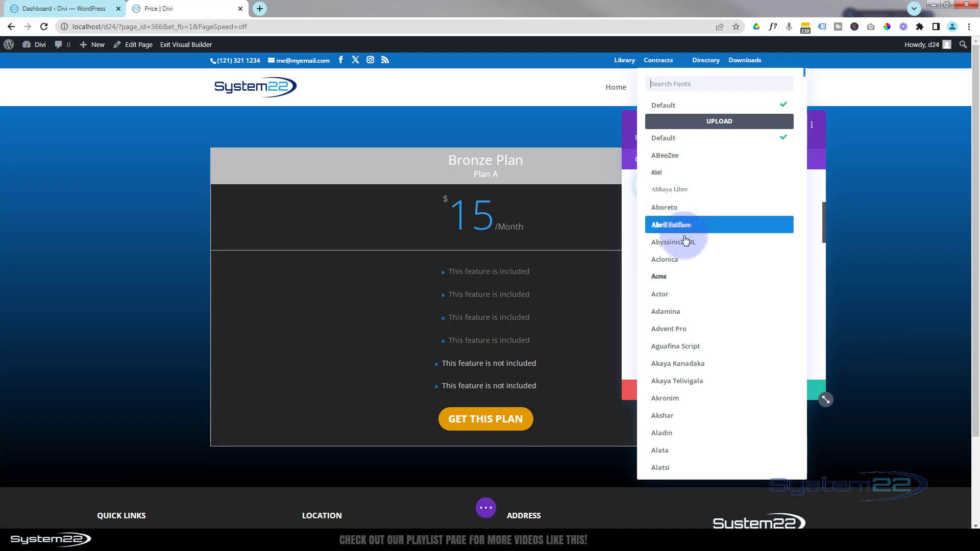
click(625, 207)
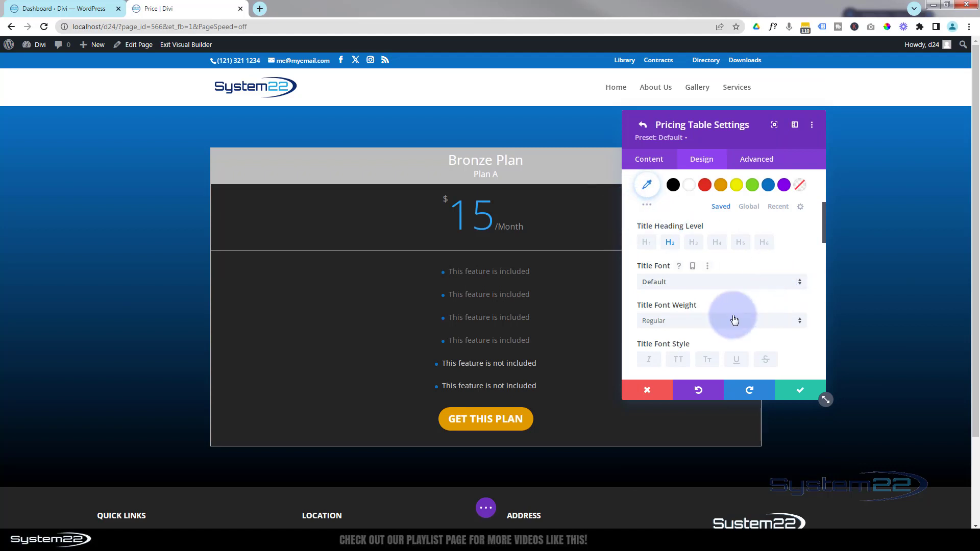
click(717, 321)
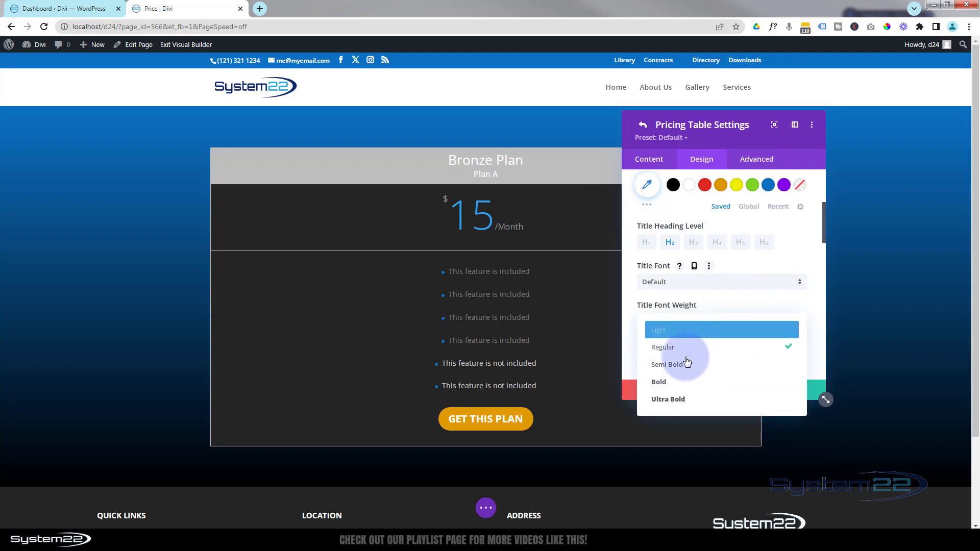
click(684, 365)
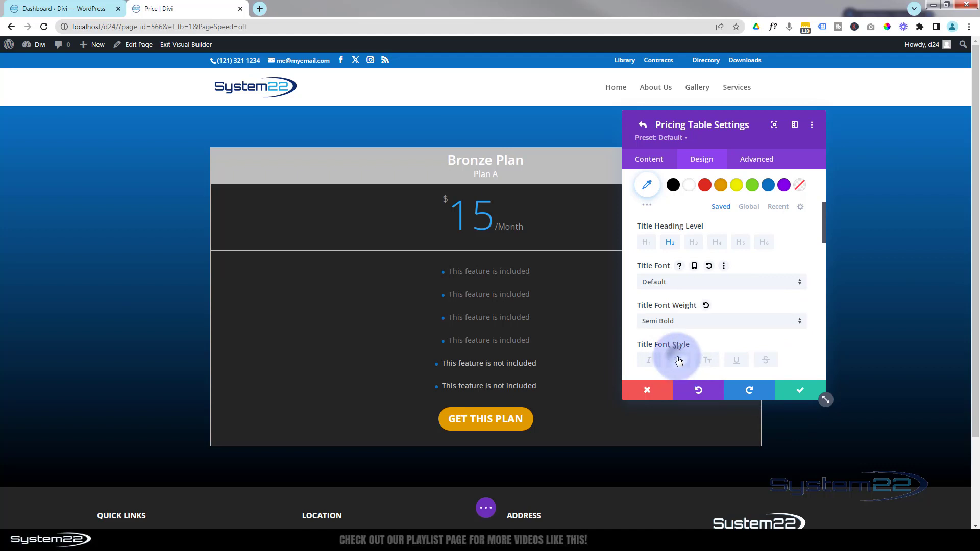
click(678, 360)
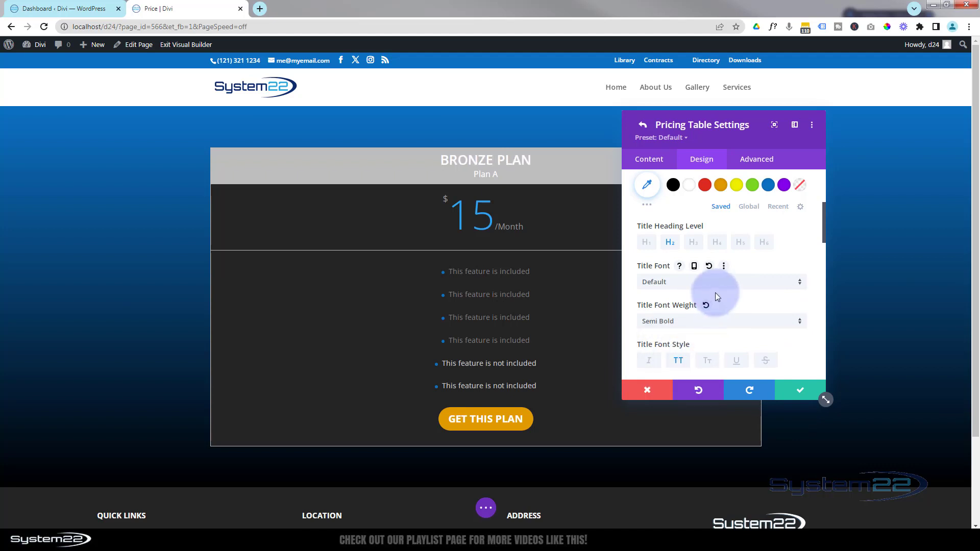
- Apply the title text shadow preset with 0em horizontal and 0.08em vertical length to the Bronze Plan
scroll(715, 292, down, 5)
scroll(715, 292, down, 4)
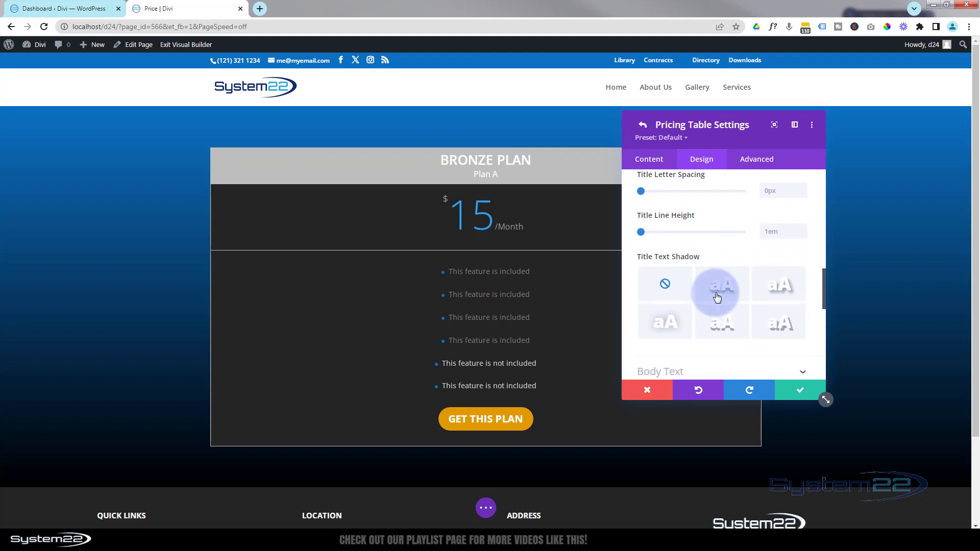
click(732, 282)
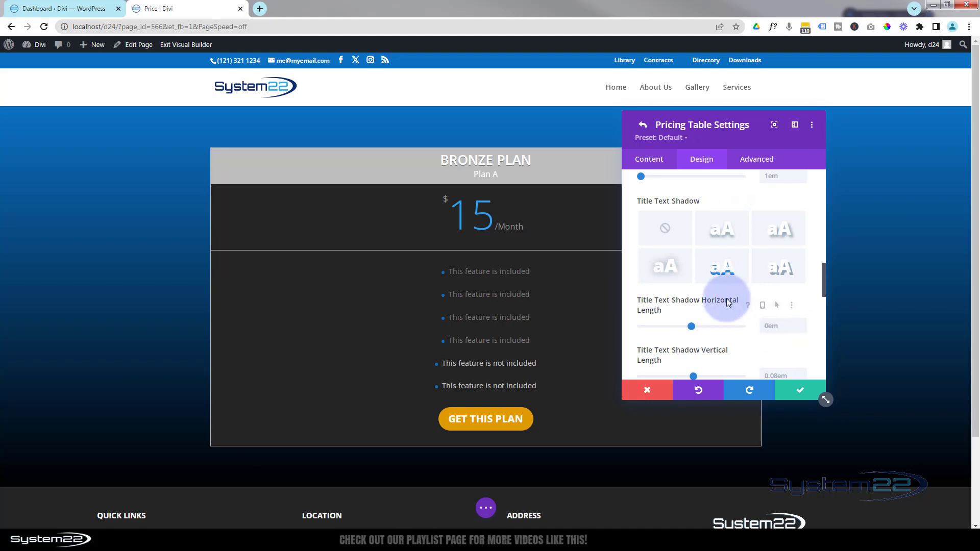
- Set the body text colour of the Bronze Plan's feature list to white
scroll(729, 302, down, 6)
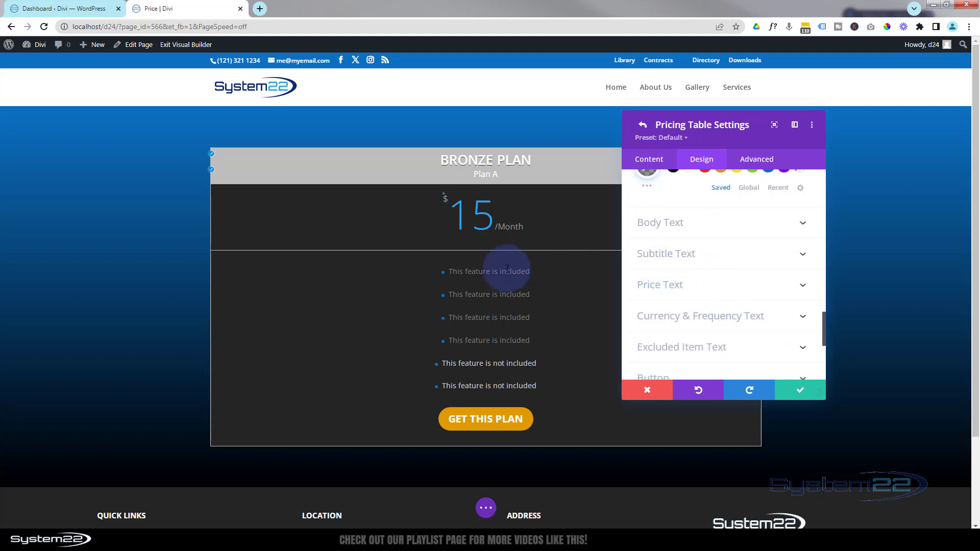
click(753, 230)
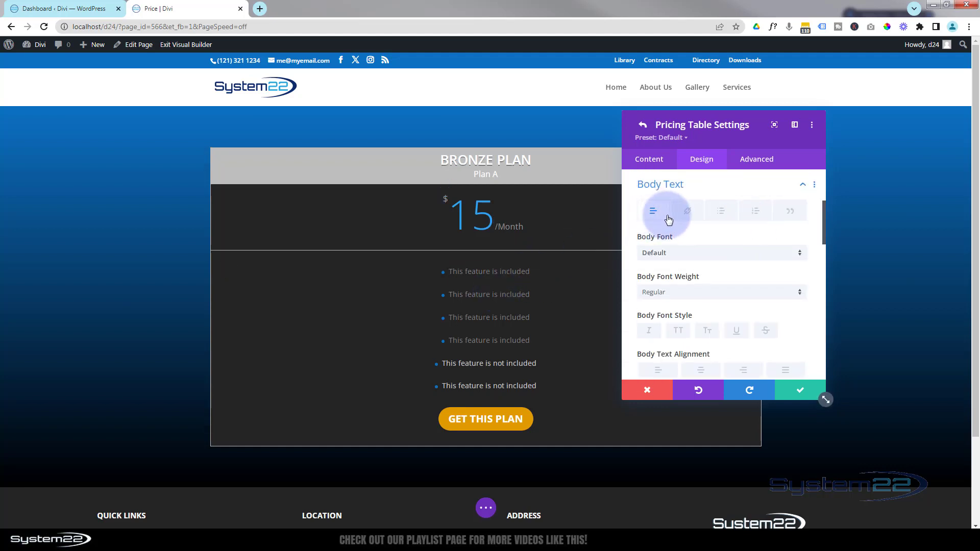
scroll(699, 273, down, 2)
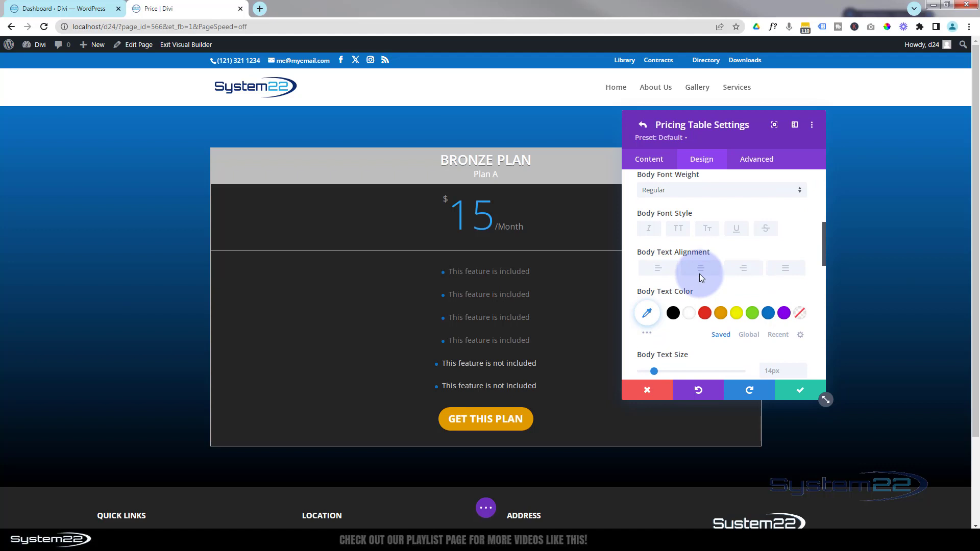
click(692, 316)
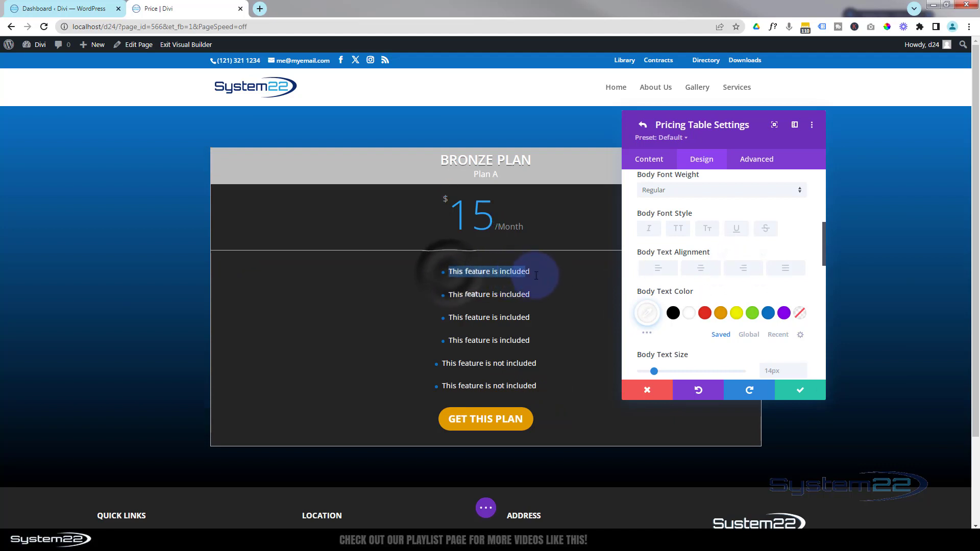
click(451, 273)
click(707, 280)
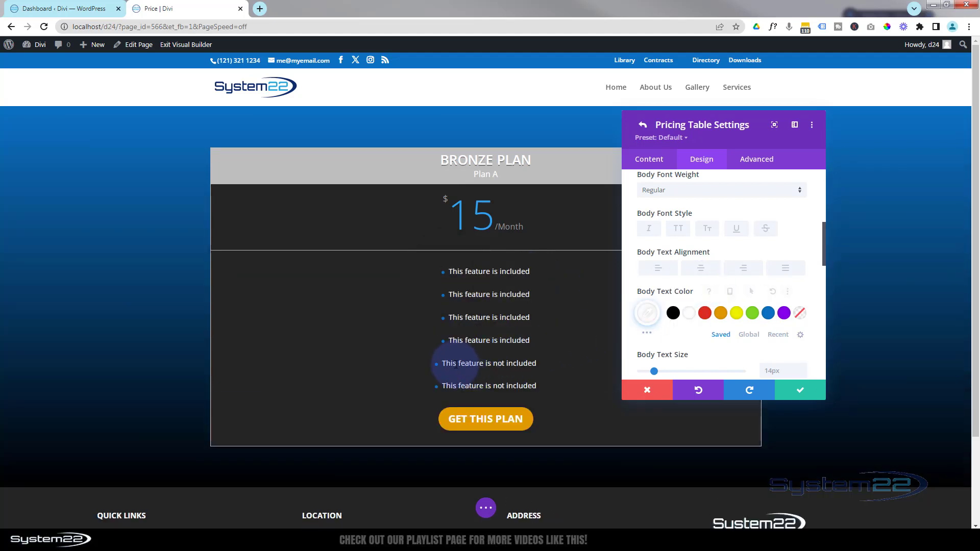
mouse_move(725, 294)
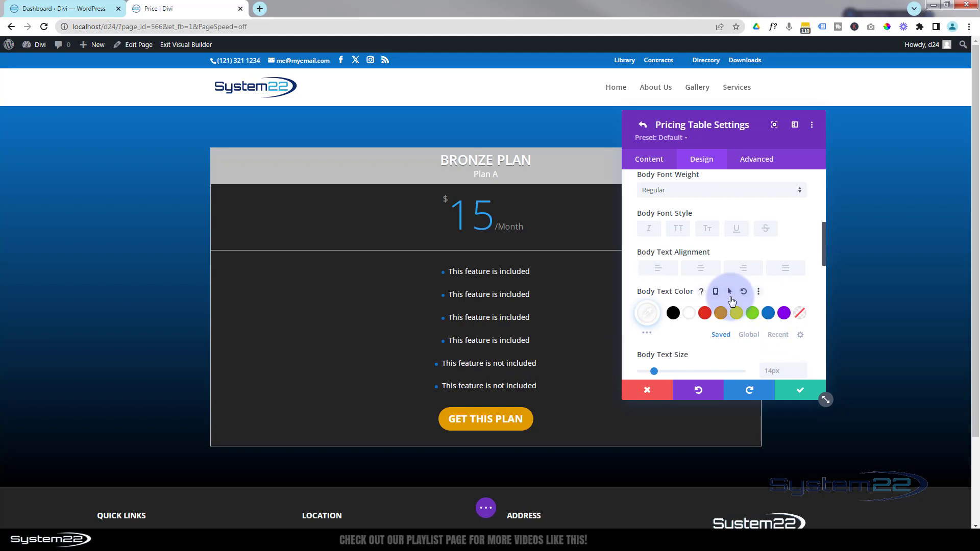
scroll(724, 295, down, 5)
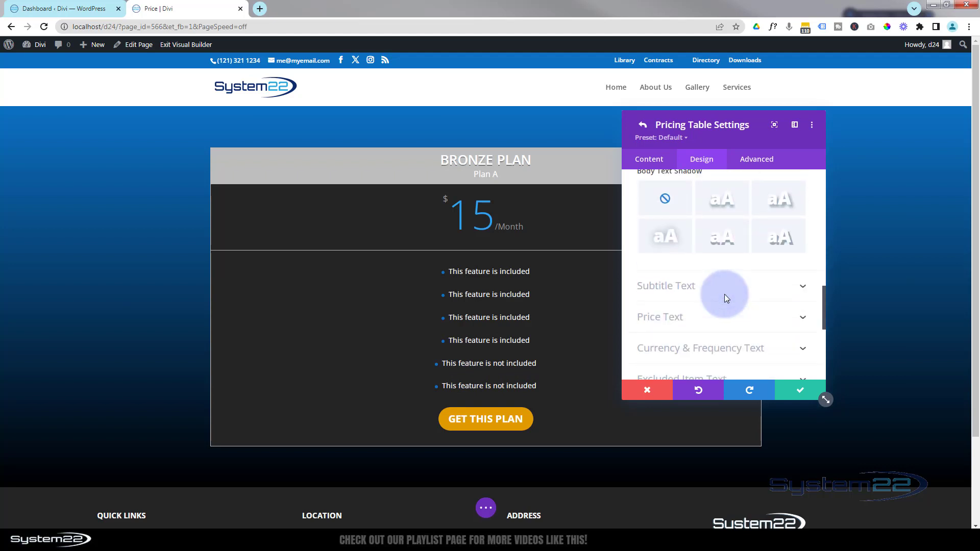
- Set the excluded item text colour of the Bronze Plan to mid-grey
scroll(699, 313, down, 2)
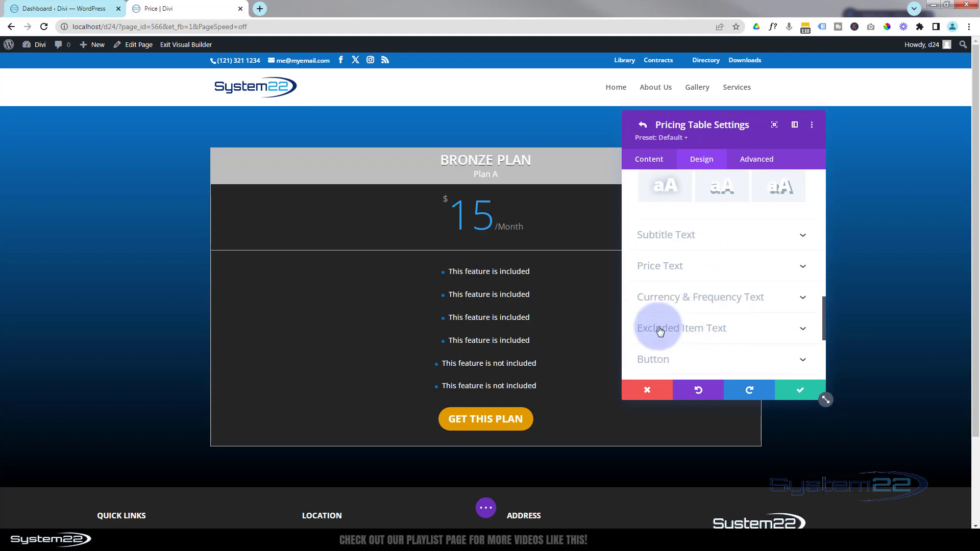
click(724, 333)
scroll(719, 327, down, 3)
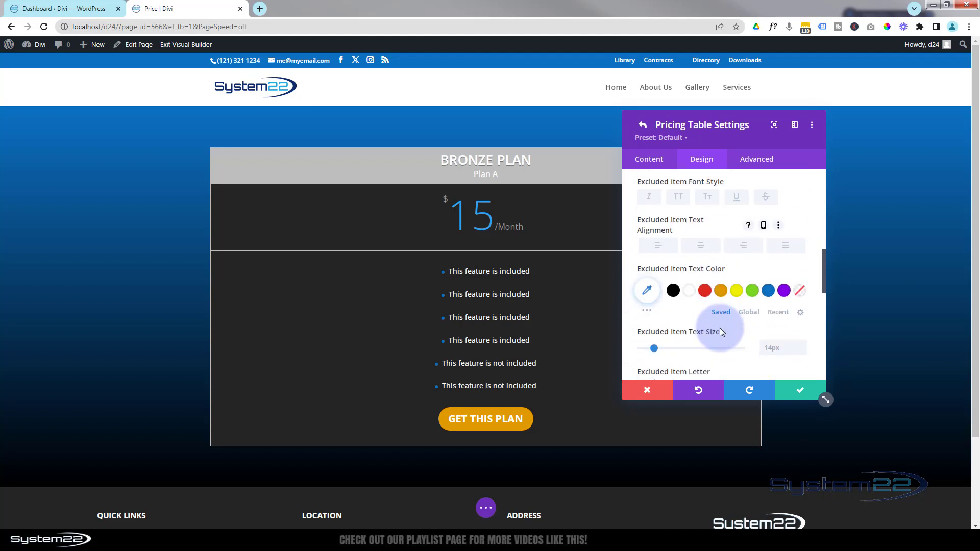
scroll(720, 331, down, 2)
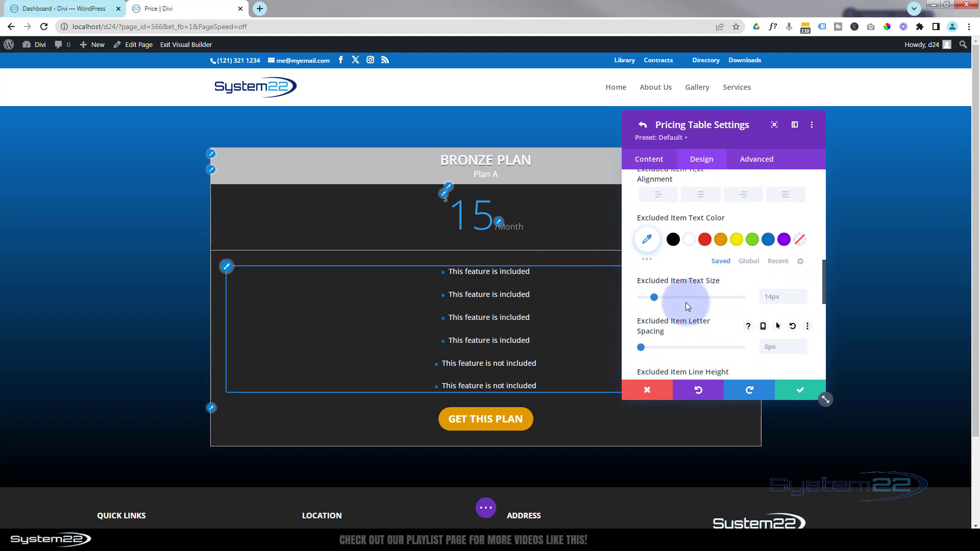
click(649, 263)
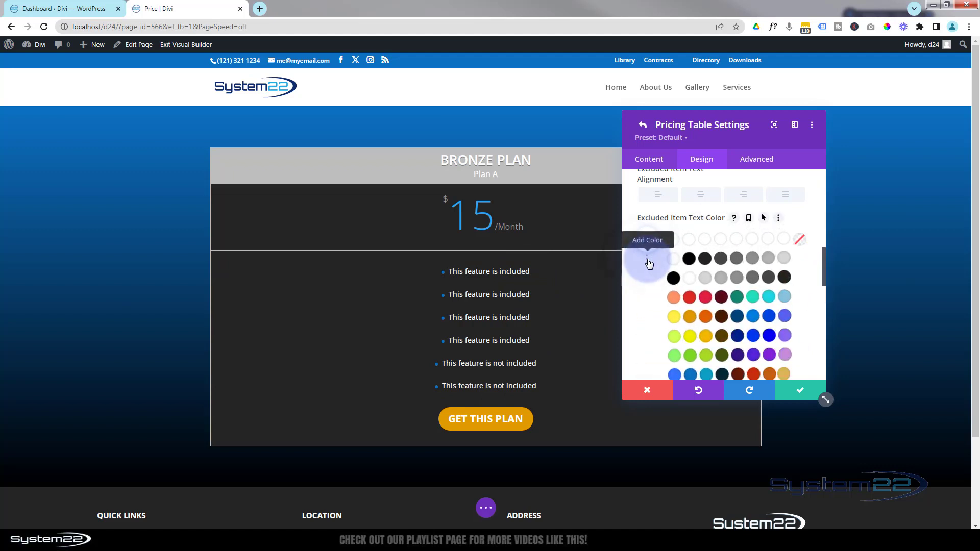
click(737, 278)
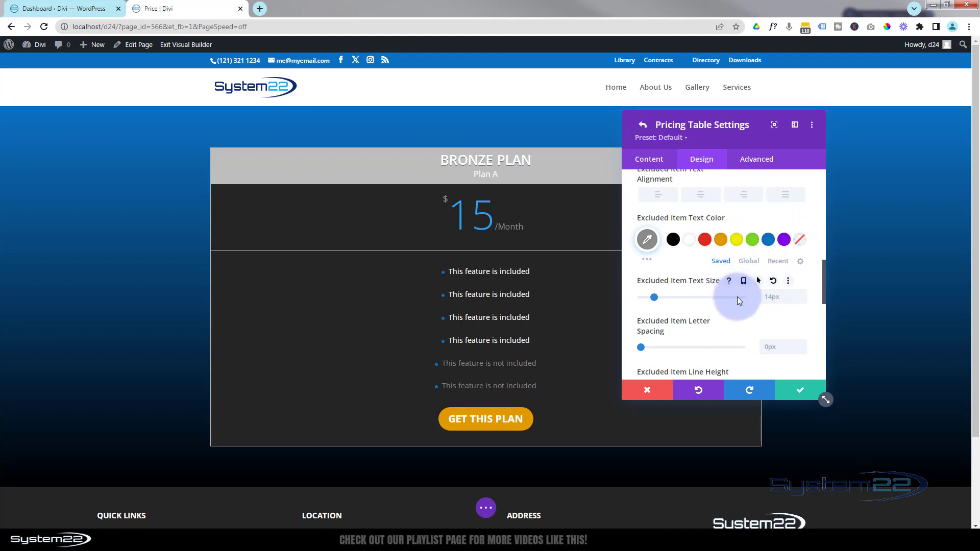
- Set the Bronze Plan's subtitle font style to uppercase
scroll(737, 296, up, 6)
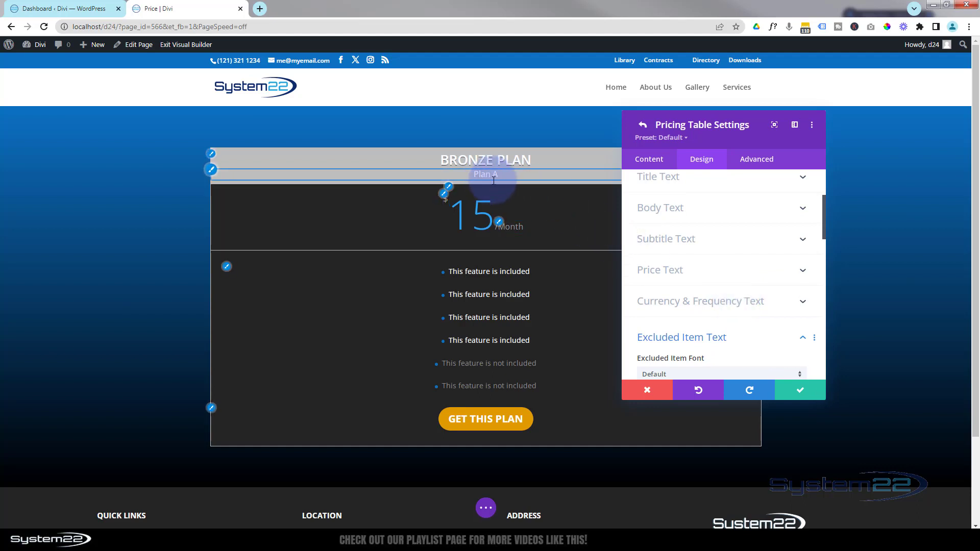
click(212, 170)
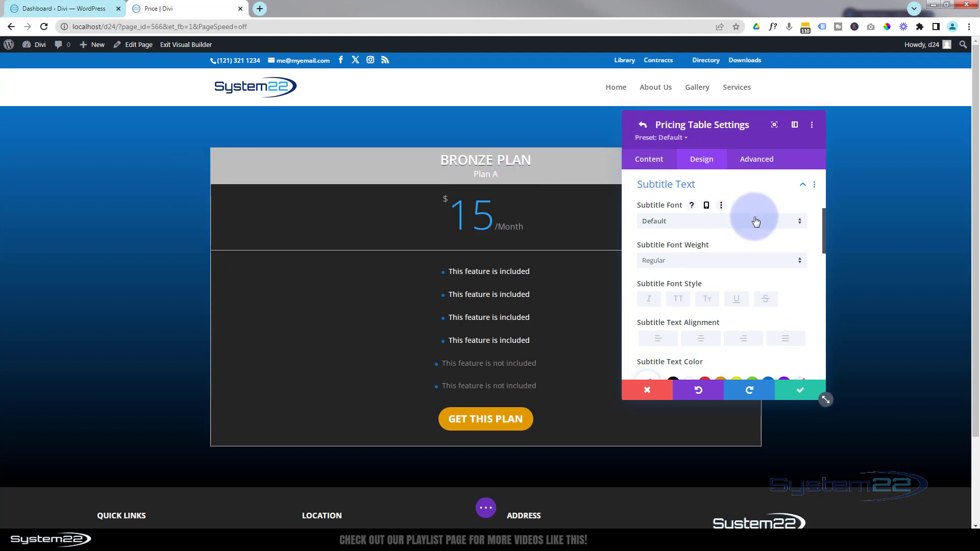
scroll(756, 221, down, 1)
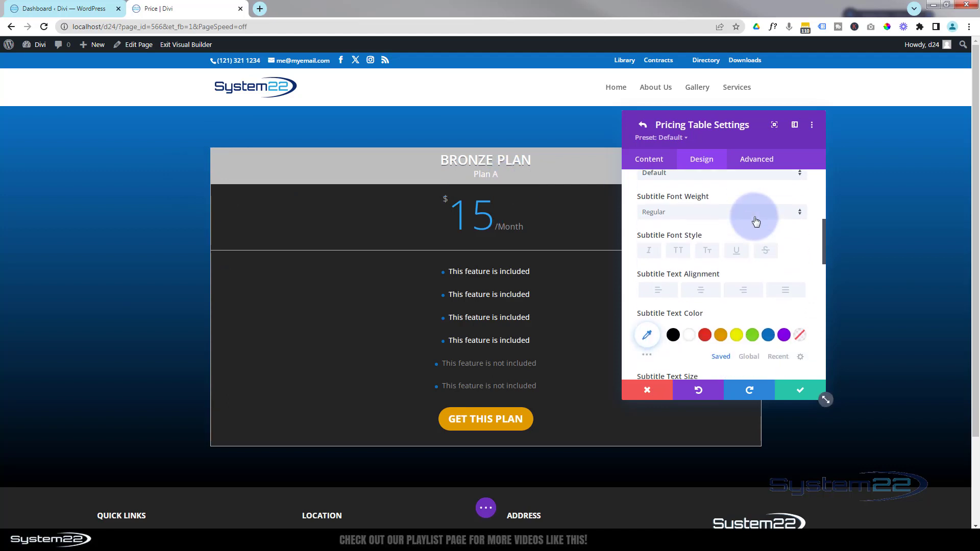
click(679, 250)
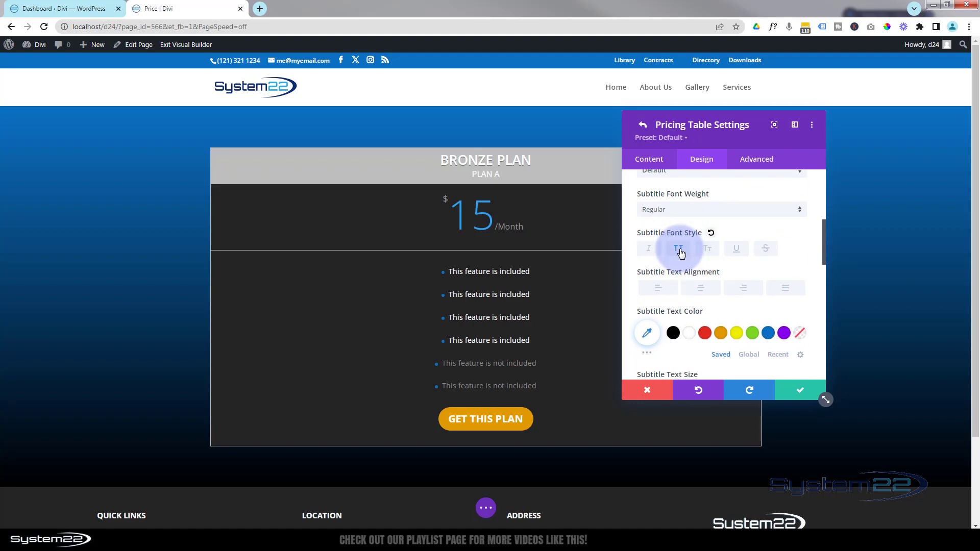
- Set the Bronze Plan's currency and frequency text colour to white and its text size to 25px
click(444, 198)
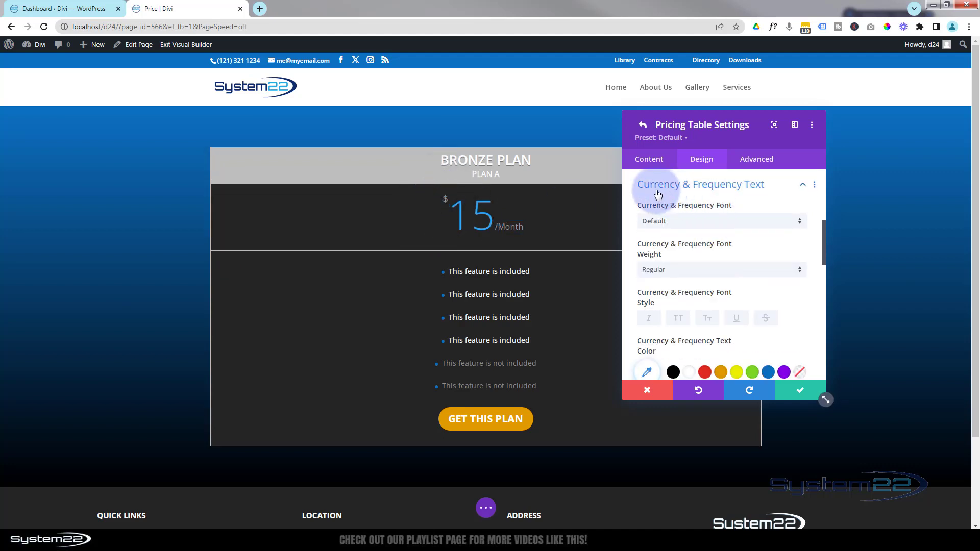
scroll(664, 275, down, 1)
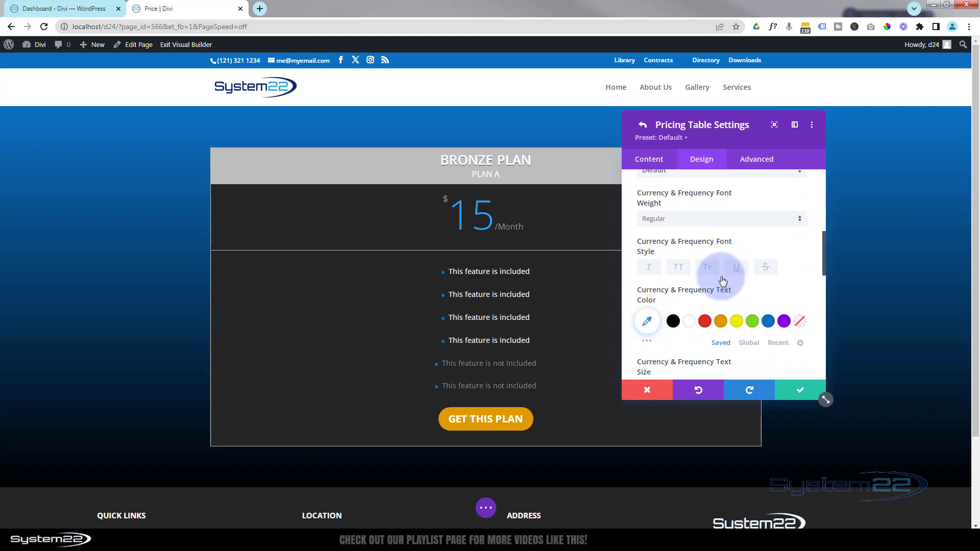
click(689, 321)
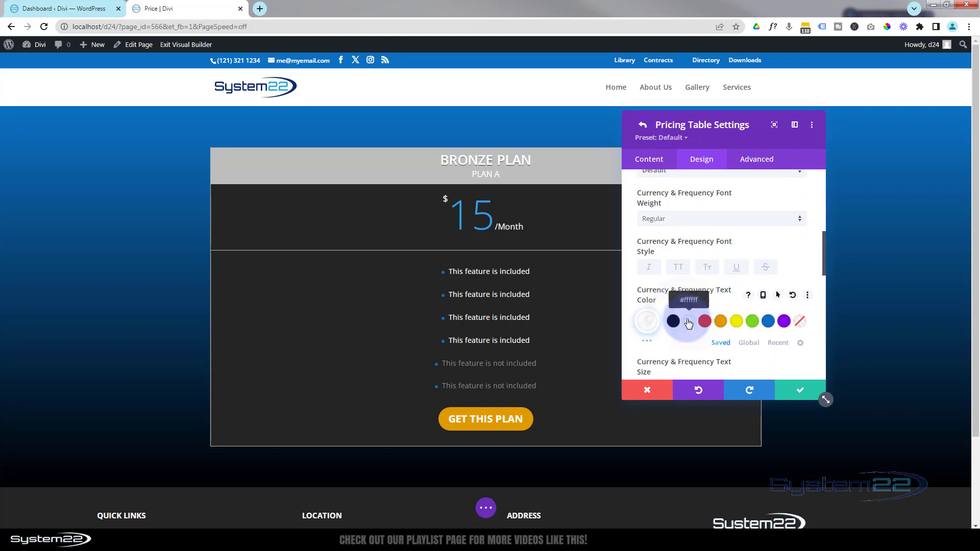
scroll(690, 321, down, 2)
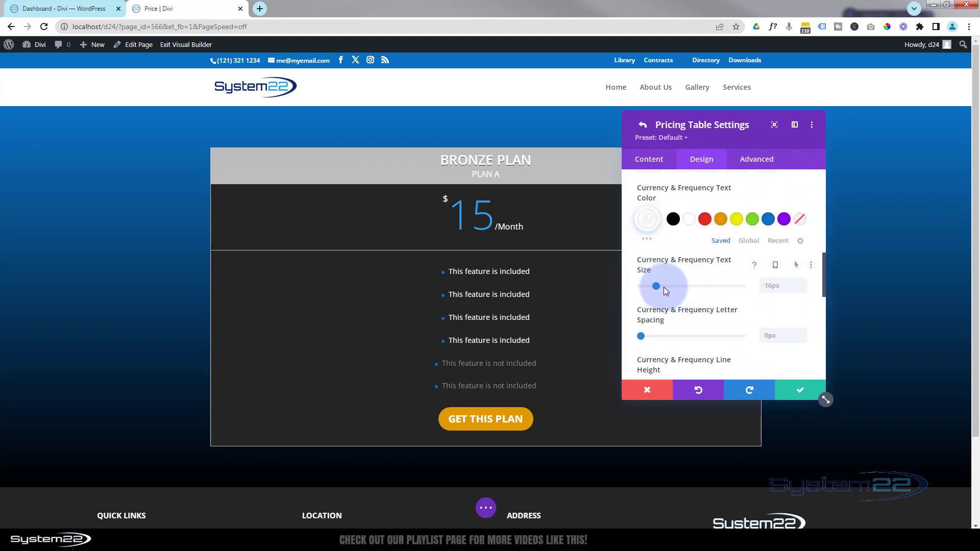
mouse_move(666, 287)
mouse_down()
mouse_move(681, 287)
mouse_move(665, 288)
mouse_up()
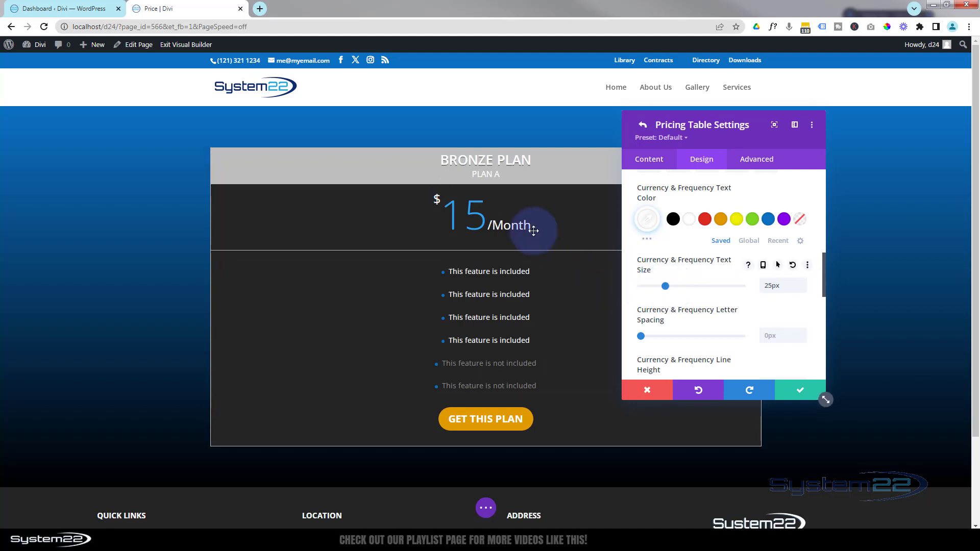
double_click(784, 287)
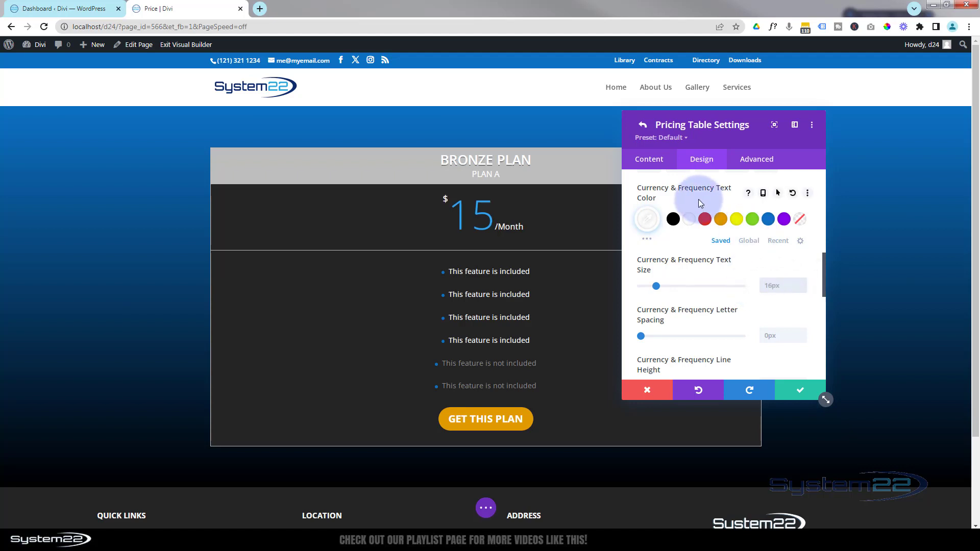
- Set the Bronze Plan's price text colour to the saved blue and its pricing area background colour to black
click(452, 193)
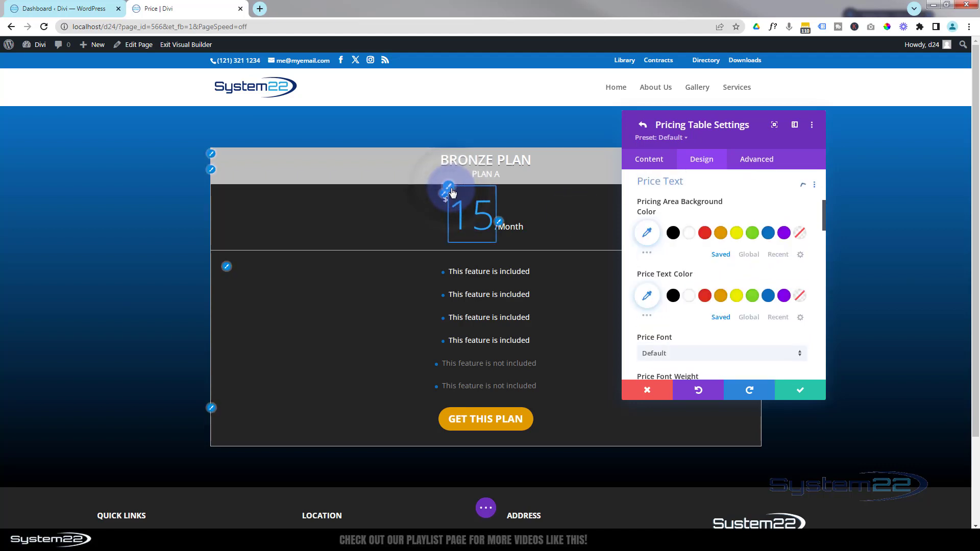
click(770, 303)
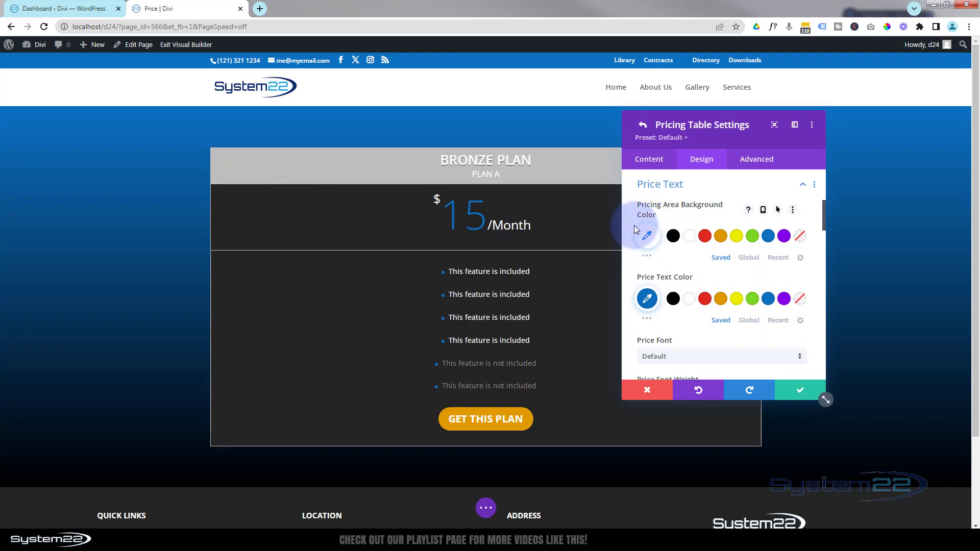
click(673, 236)
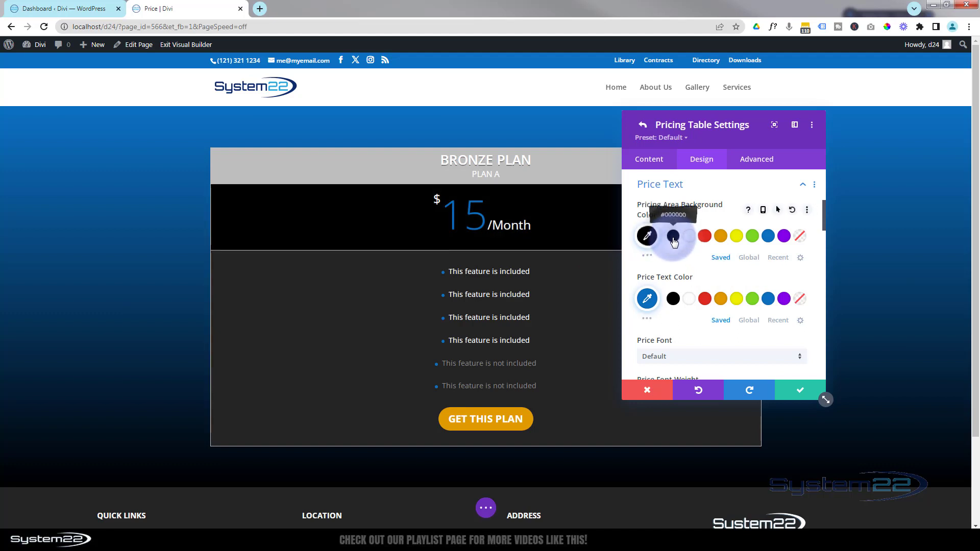
- Enable custom styles for the Bronze Plan's button and make its background transparent
scroll(699, 298, down, 10)
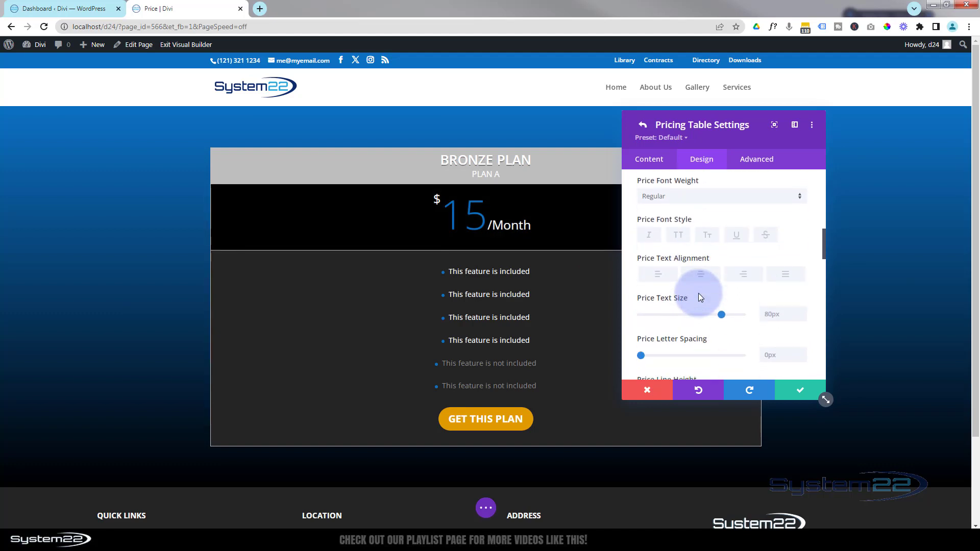
scroll(698, 298, down, 6)
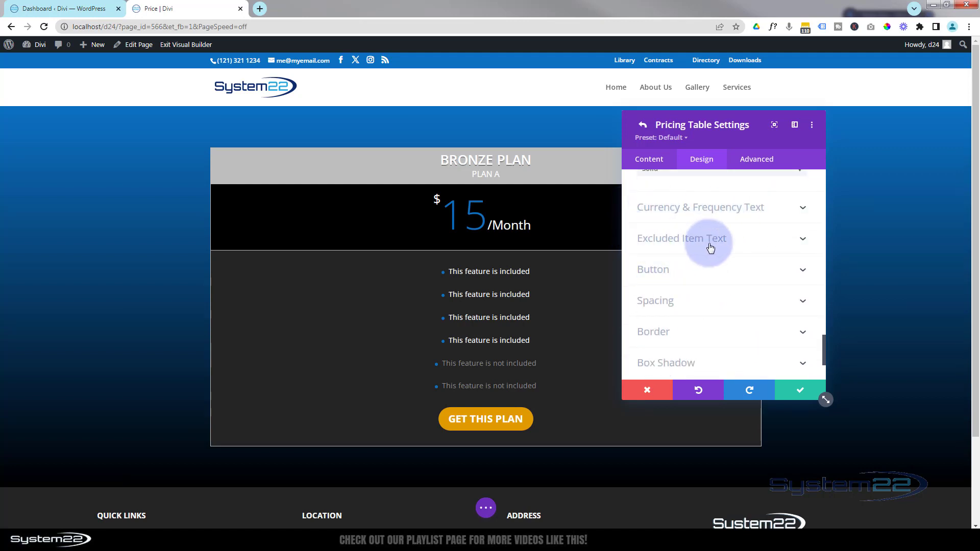
click(692, 274)
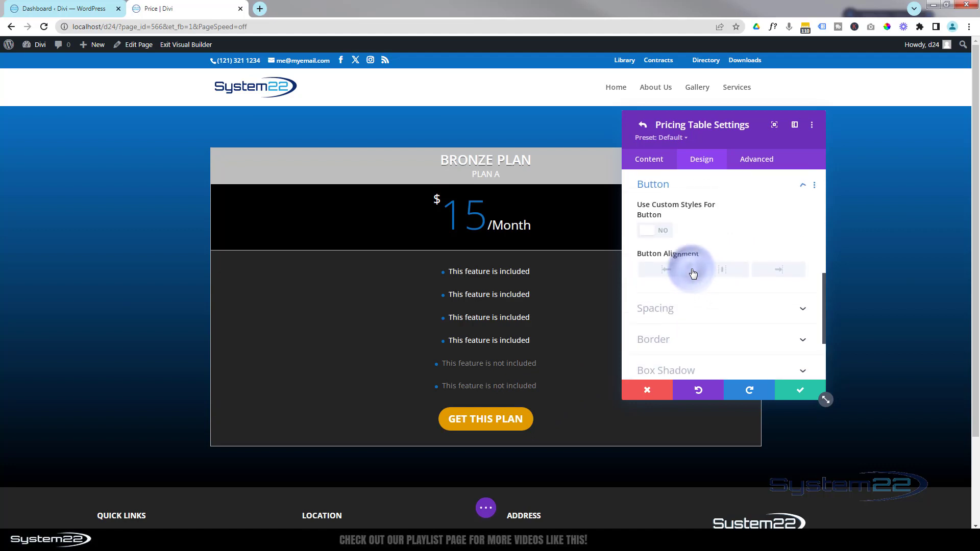
click(660, 233)
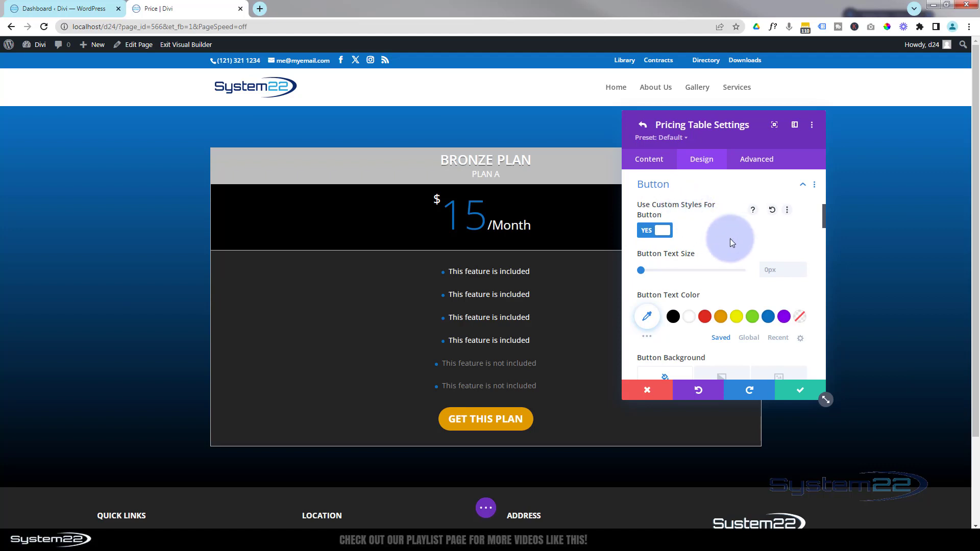
scroll(729, 238, down, 2)
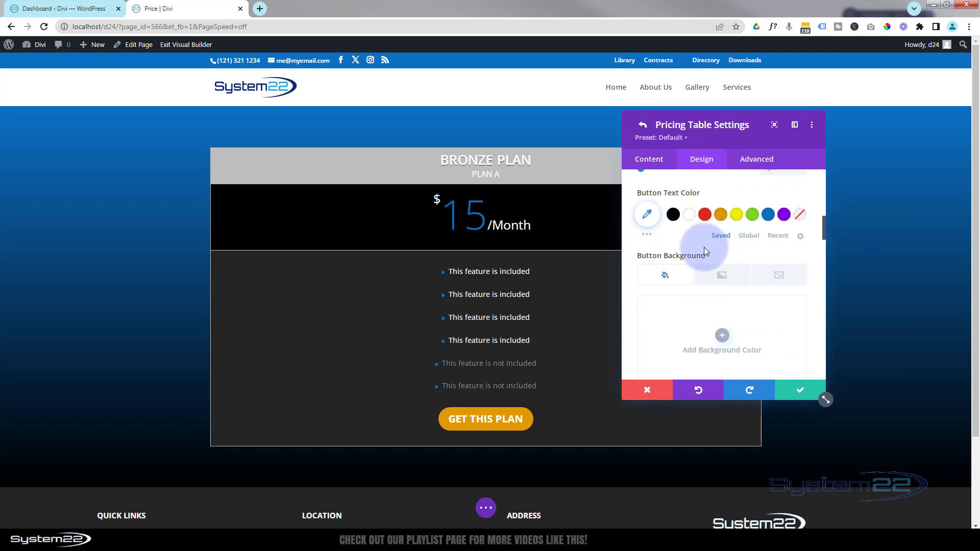
scroll(704, 248, down, 2)
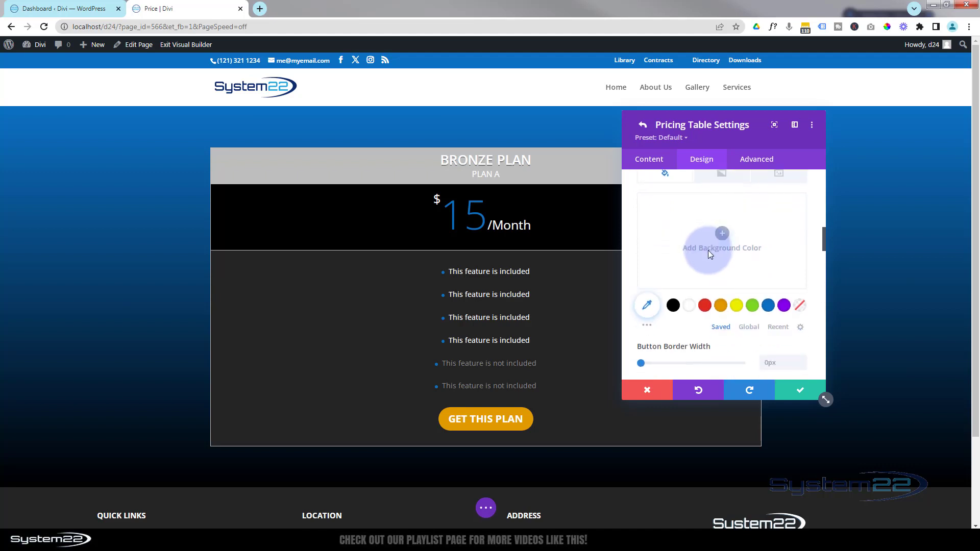
click(800, 308)
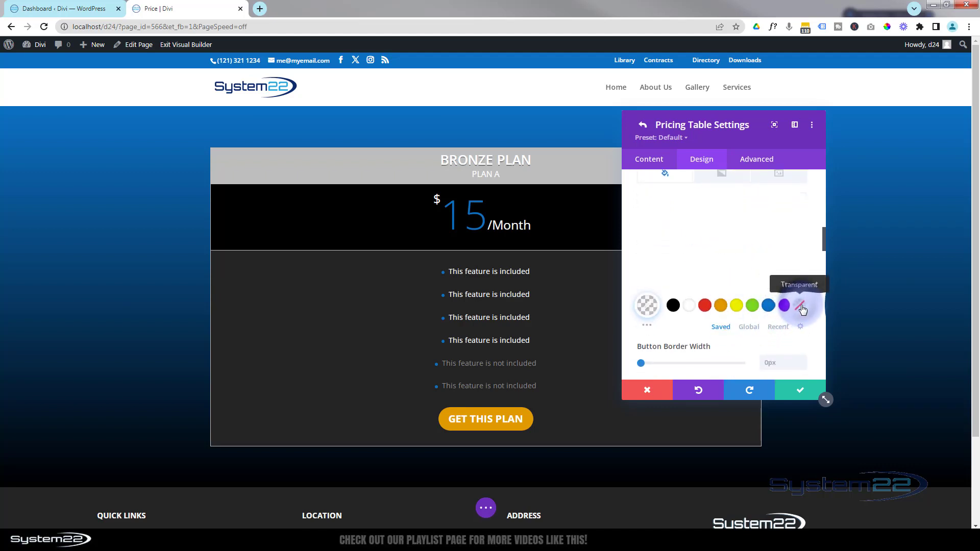
- Set the Bronze Plan button's border width to 2px and its border radius to 10px
scroll(765, 306, down, 2)
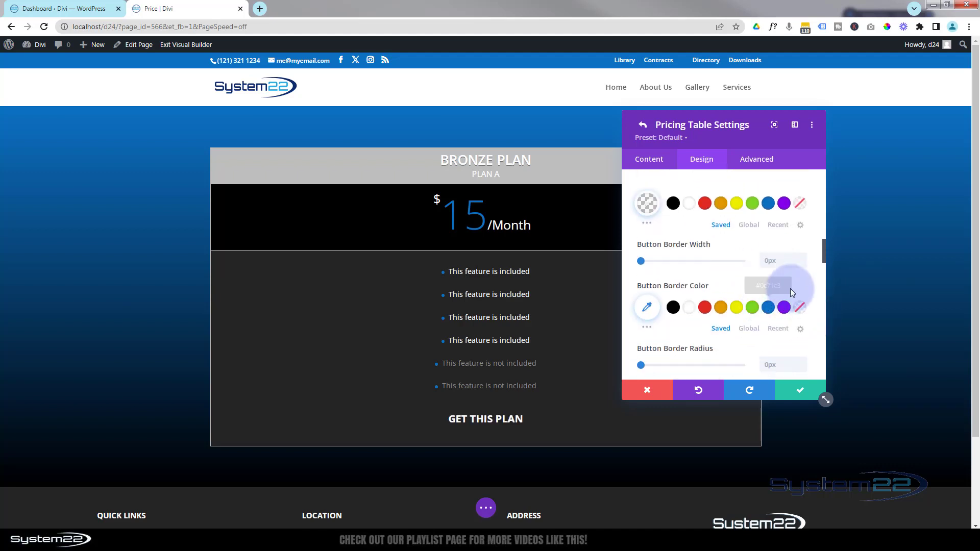
click(801, 258)
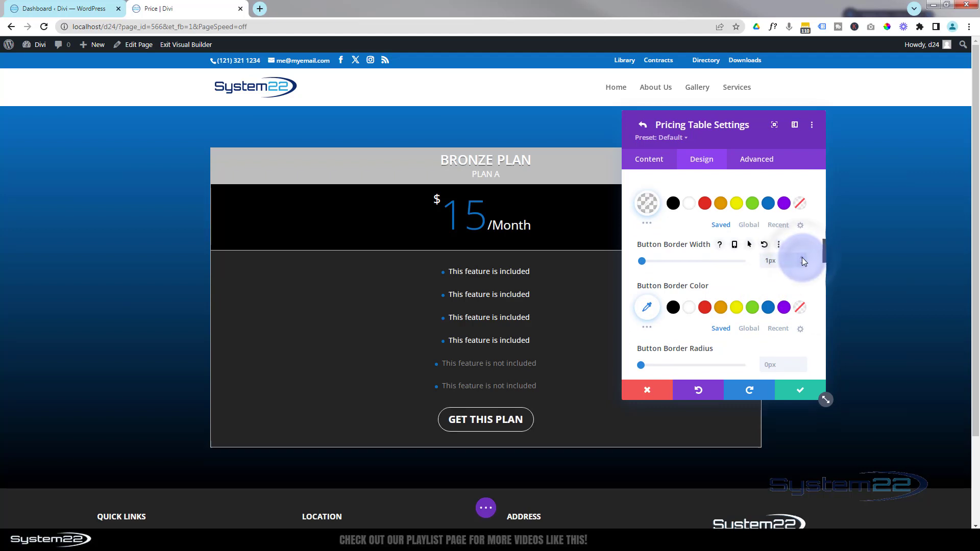
click(801, 257)
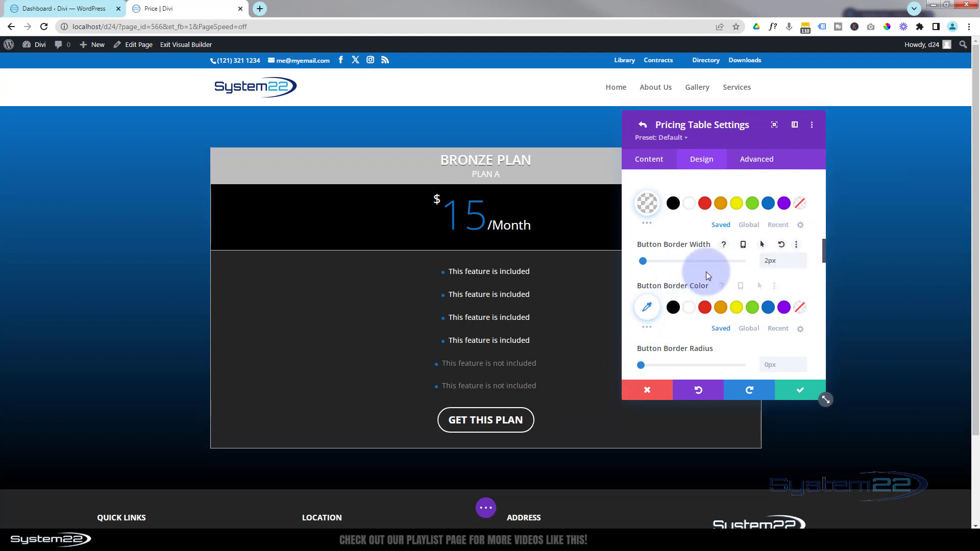
scroll(706, 271, down, 1)
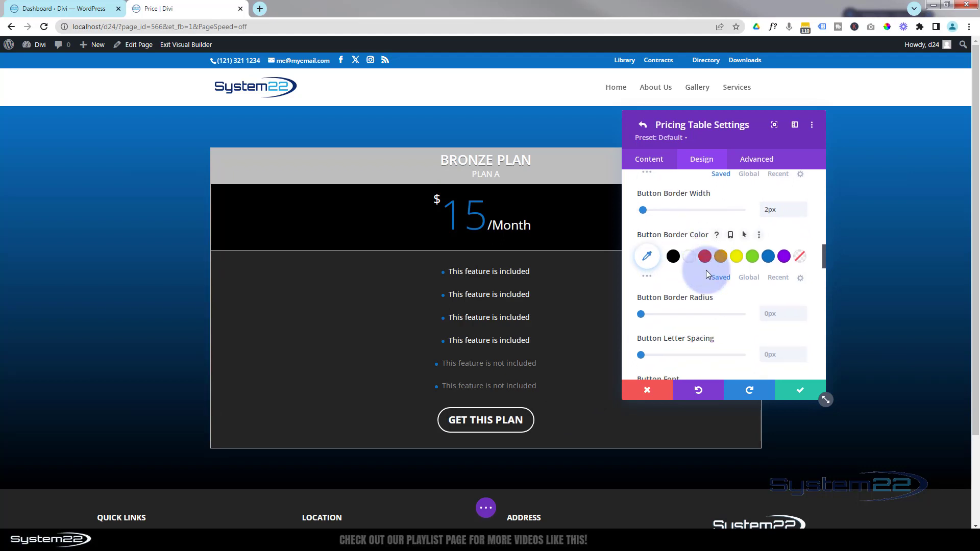
scroll(706, 271, down, 1)
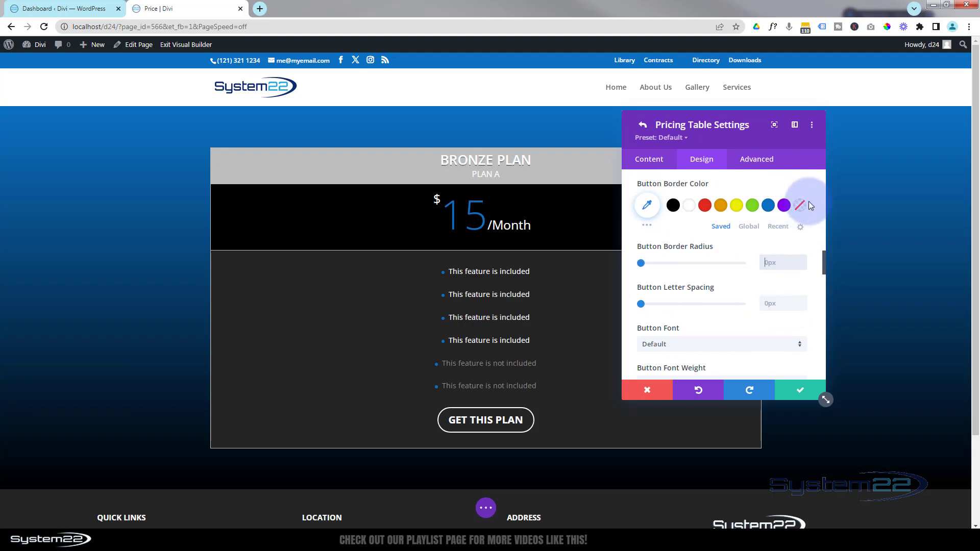
text(10px)
click(808, 202)
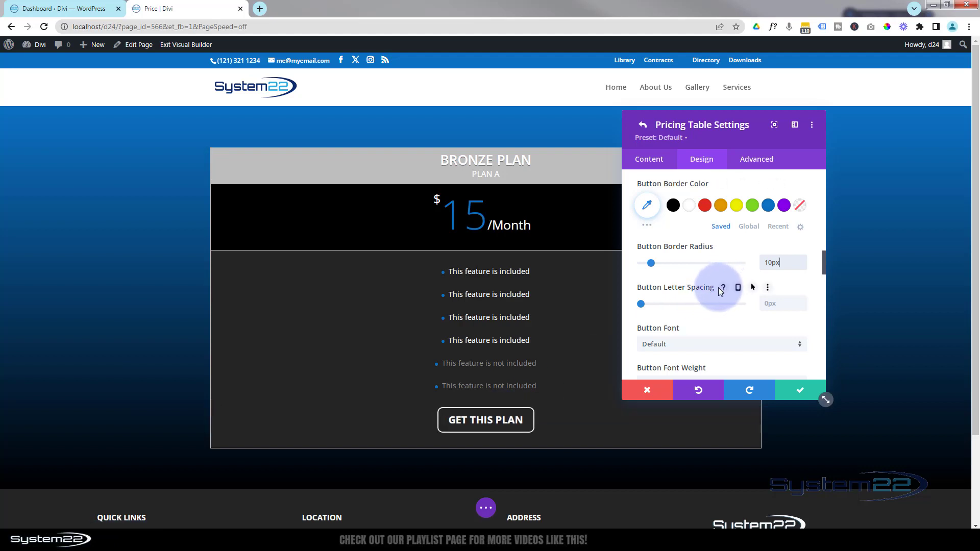
- Set the Bronze Plan button's hover background colour to the saved blue
scroll(719, 290, up, 5)
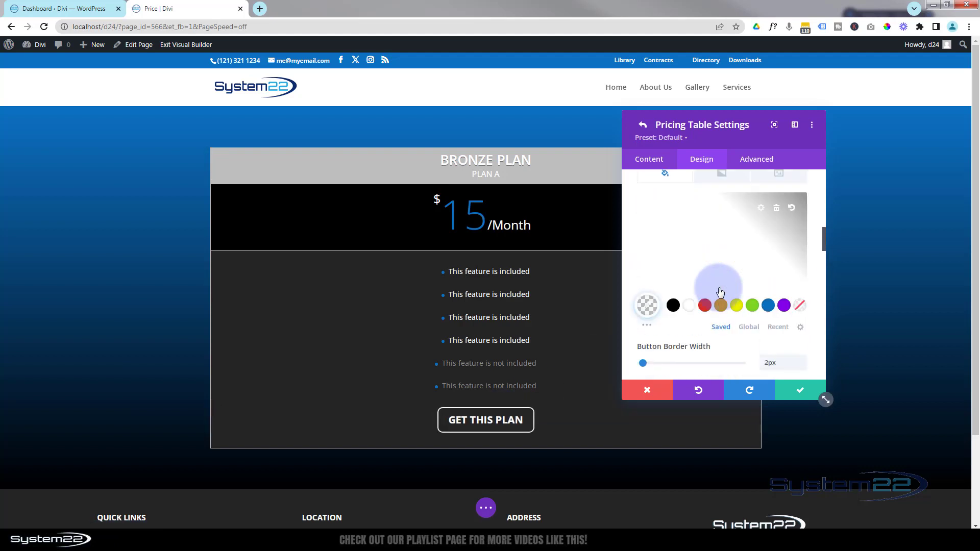
scroll(719, 288, up, 2)
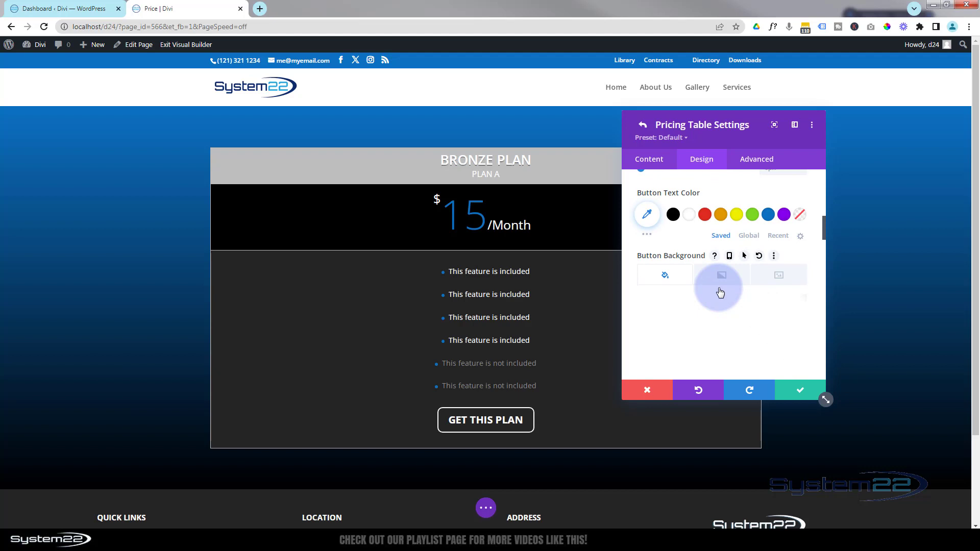
scroll(696, 291, down, 1)
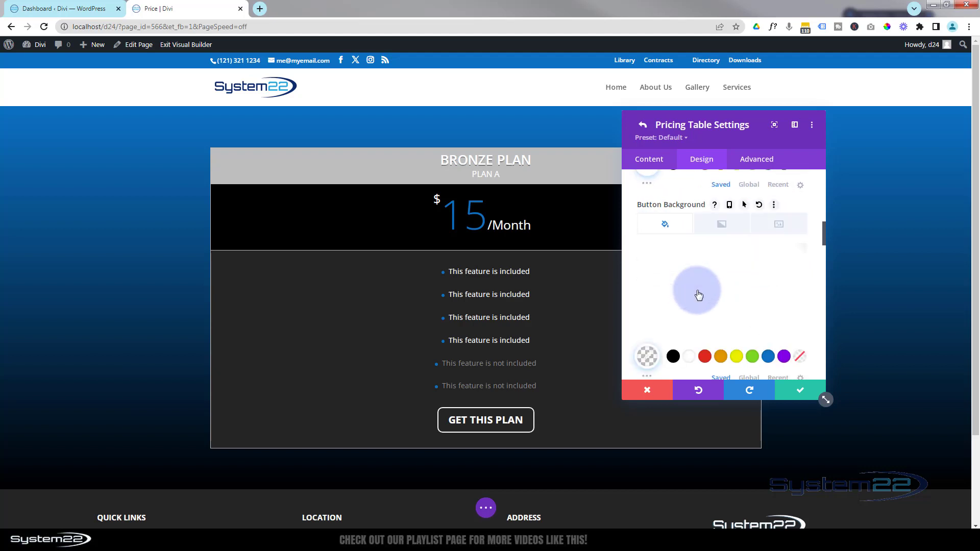
scroll(698, 295, up, 1)
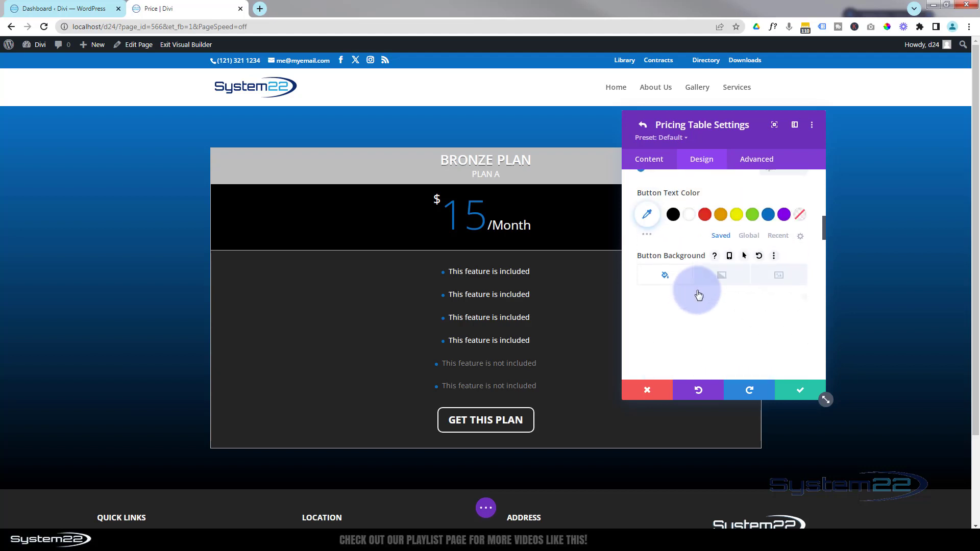
click(744, 256)
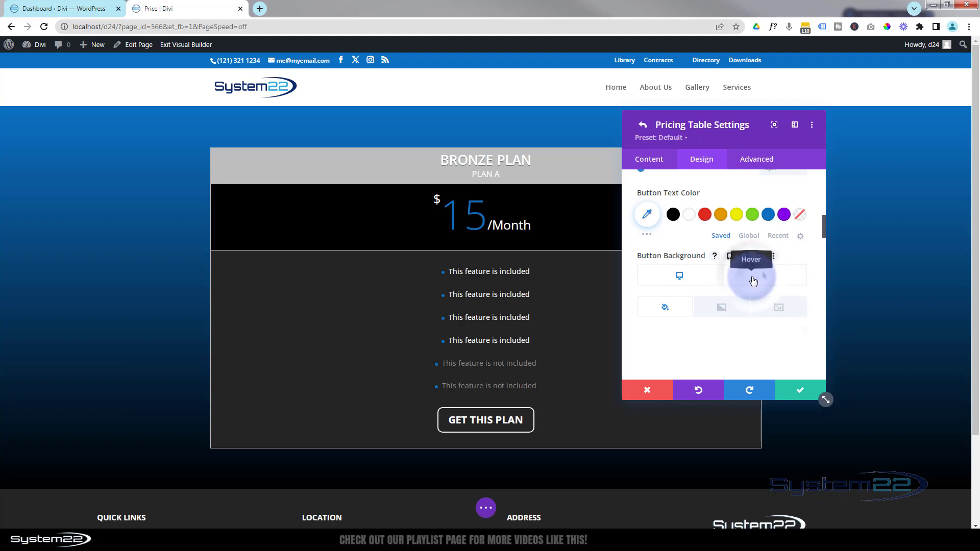
click(754, 281)
scroll(754, 280, down, 2)
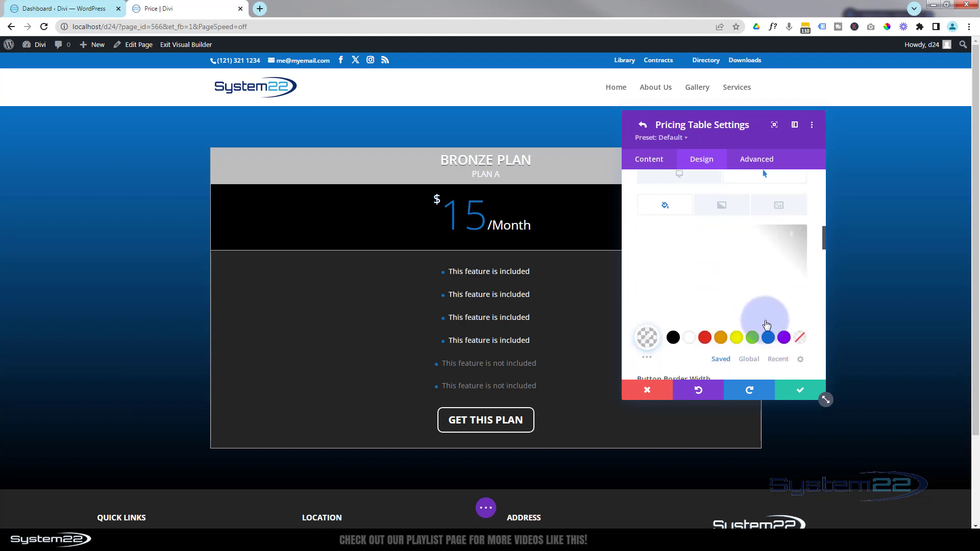
click(768, 338)
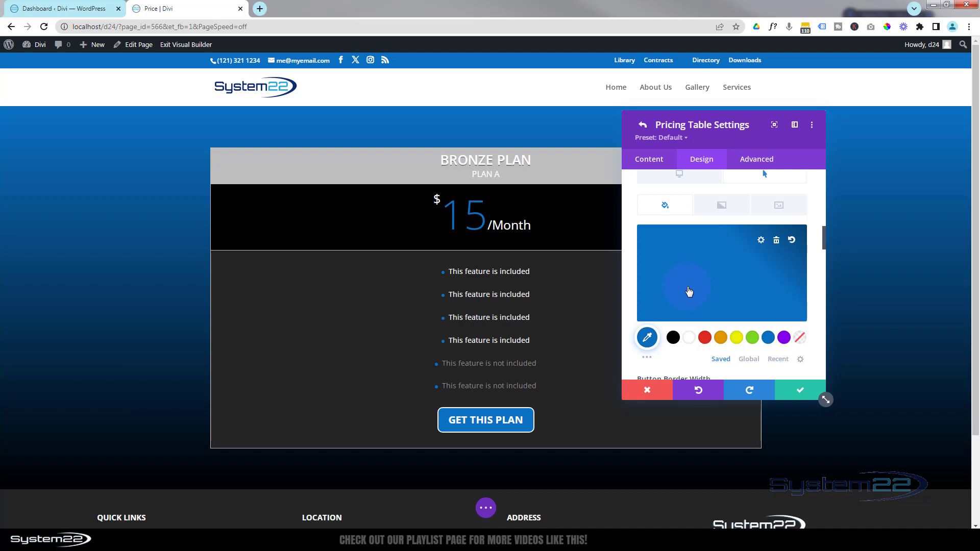
- Set the Bronze Plan's top and bottom padding to 30px and round all four of its corners to 10px
scroll(688, 291, down, 8)
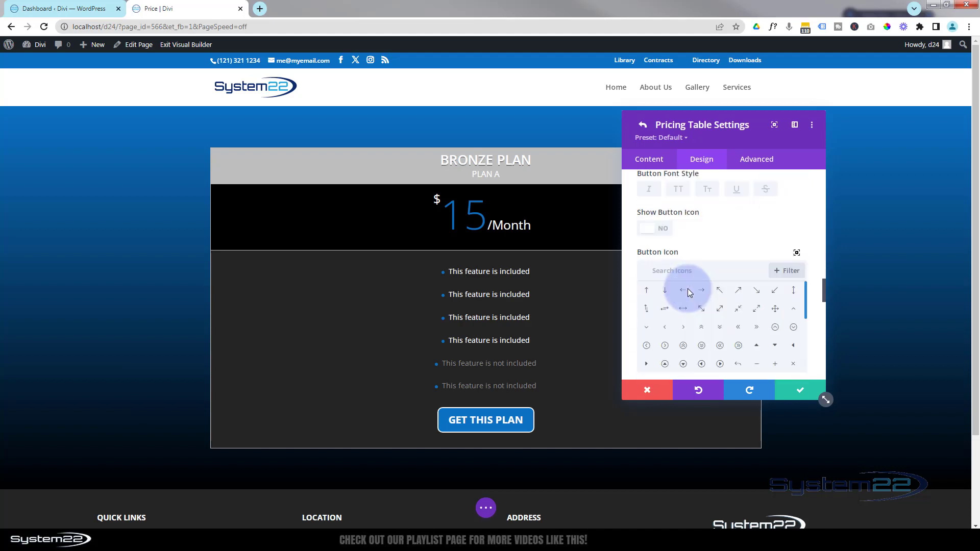
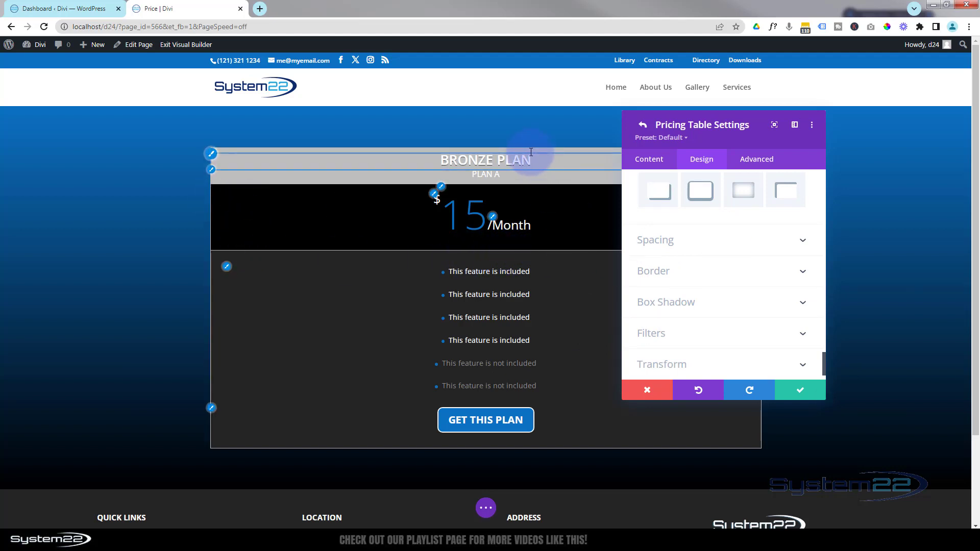
click(691, 247)
click(652, 224)
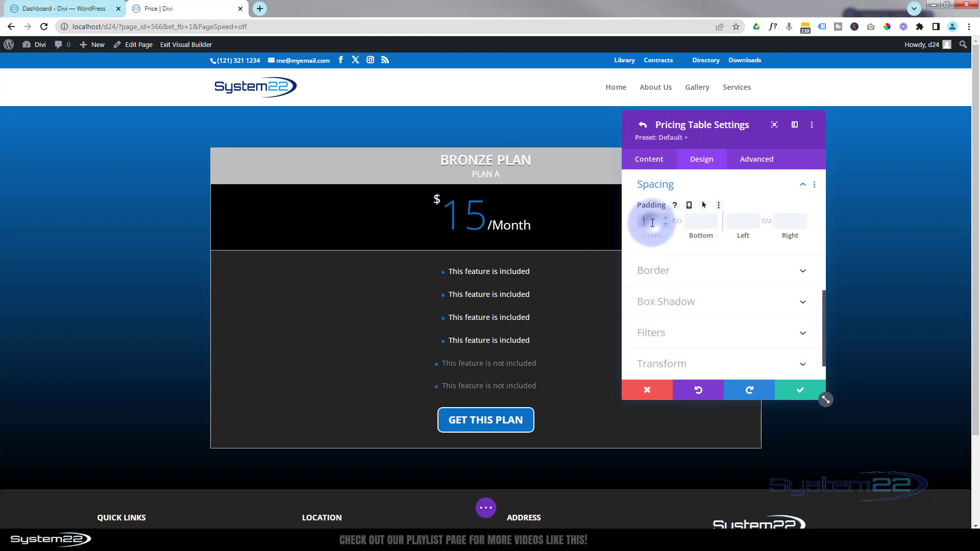
click(583, 174)
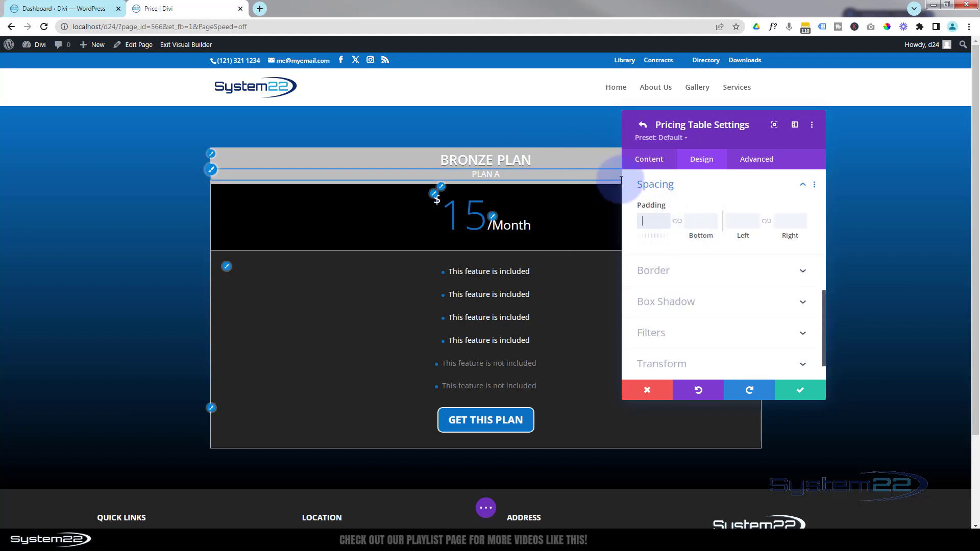
click(664, 262)
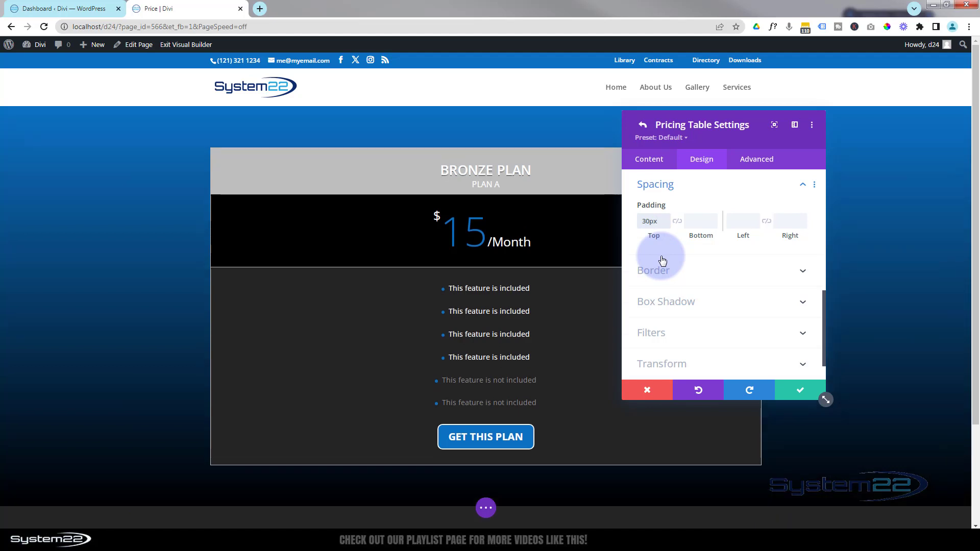
click(676, 222)
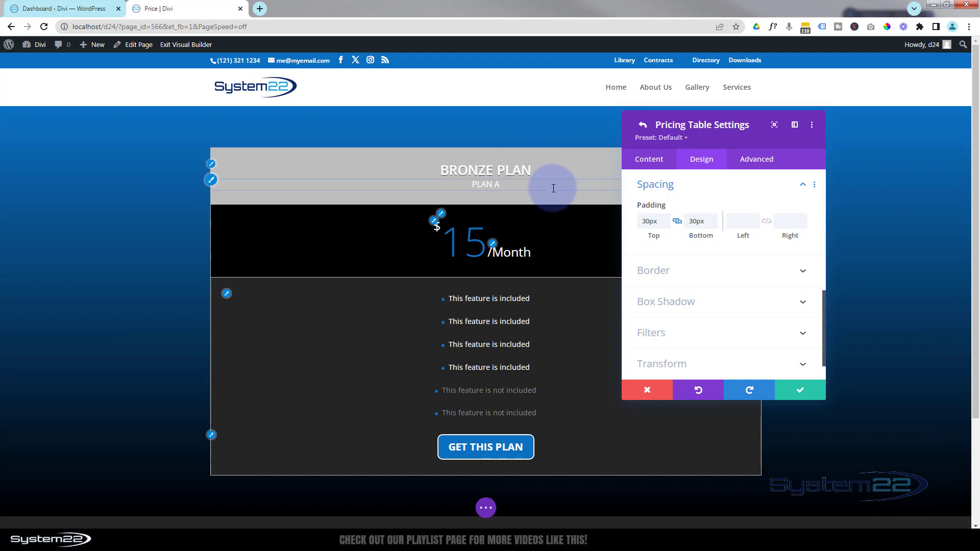
click(707, 266)
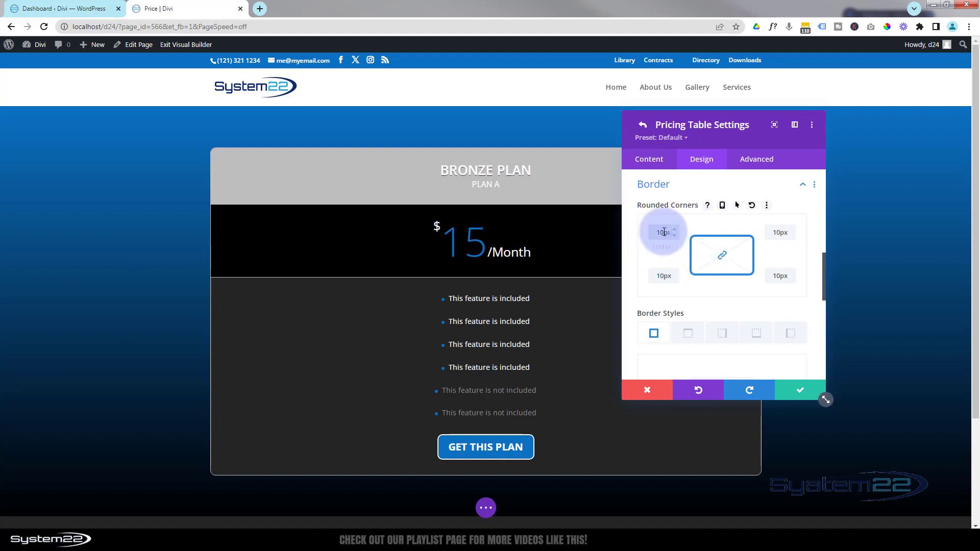
- Try unlinked 150px top-left and 180px bottom-right corner radii on the Bronze Plan, and restore all linked corners to 10px
click(722, 255)
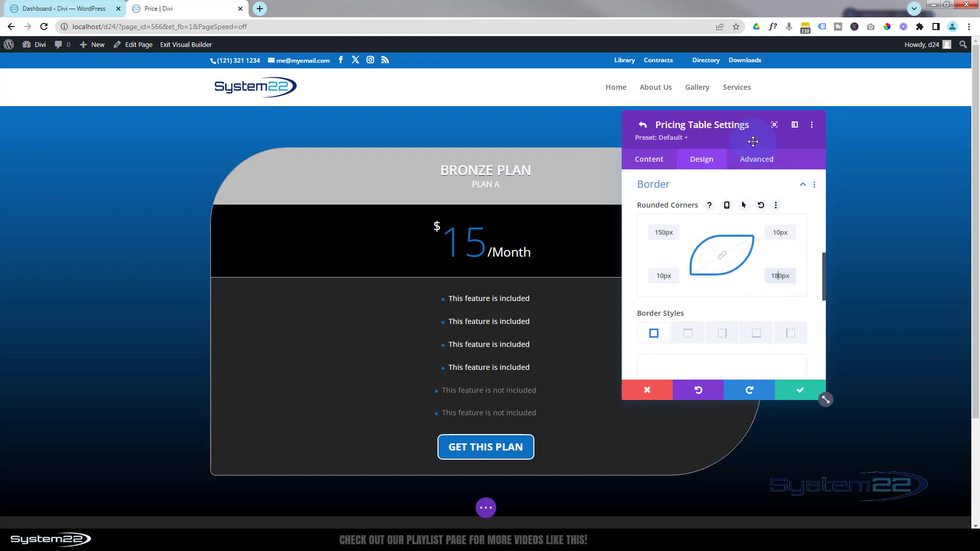
drag(753, 142, 663, 169)
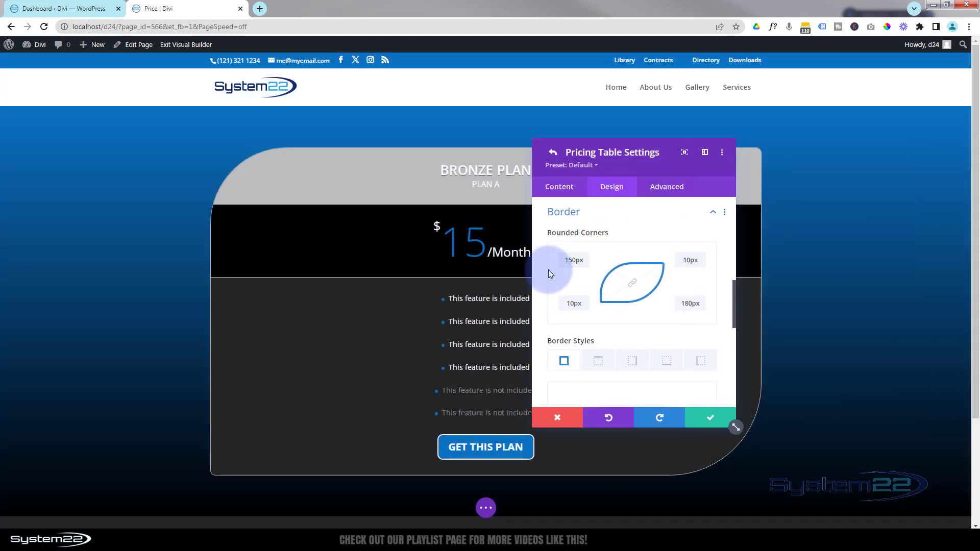
click(633, 288)
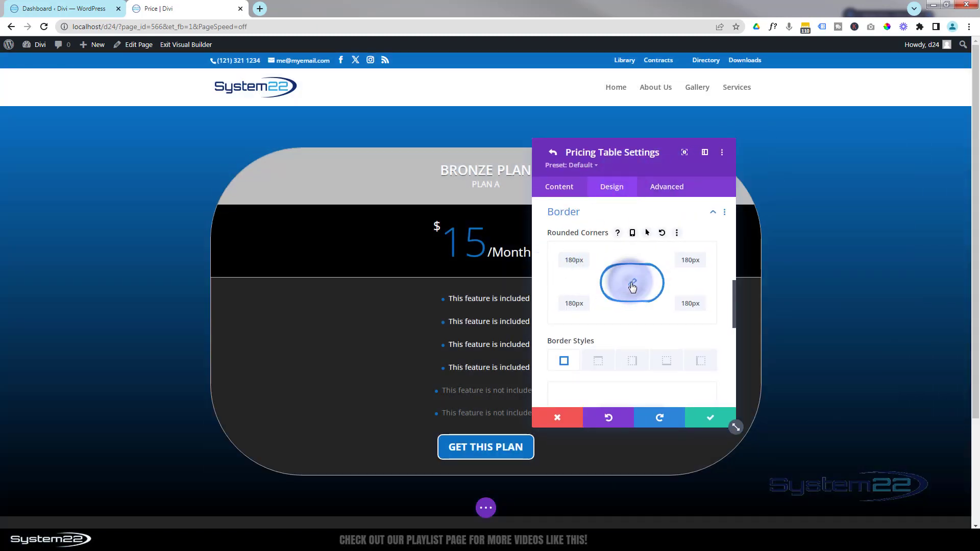
click(572, 264)
double_click(569, 259)
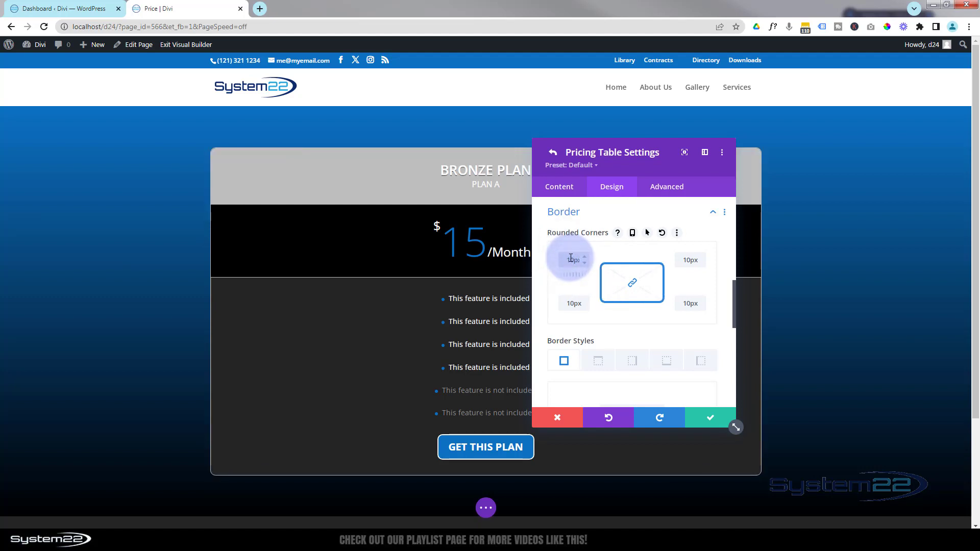
click(344, 372)
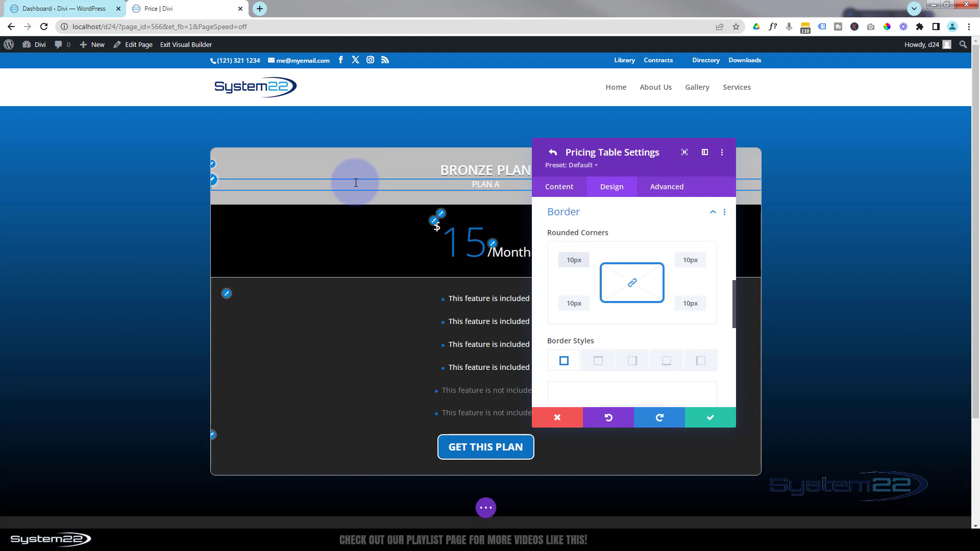
- Set the Bronze Plan's table header background to the dark orange from the extended palette and save the plan's settings
scroll(638, 356, up, 10)
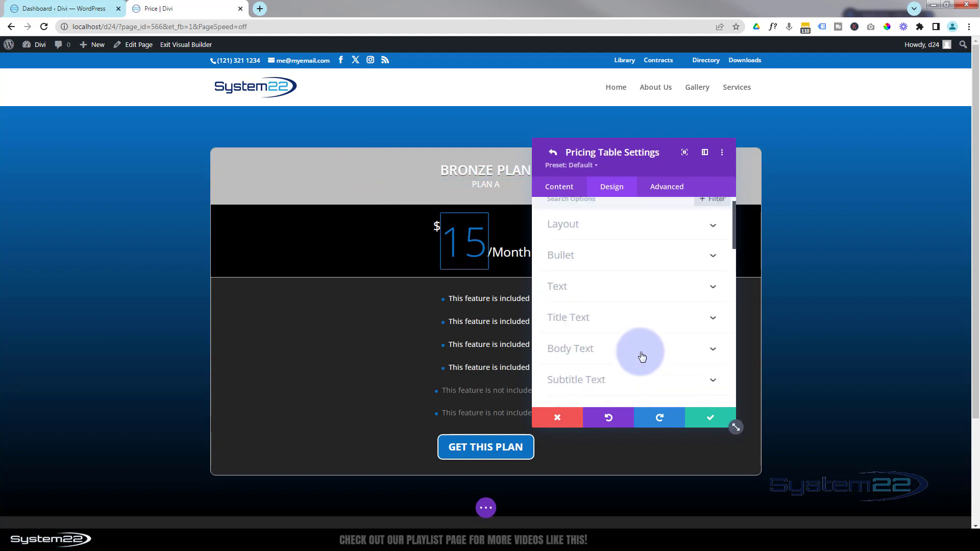
click(609, 330)
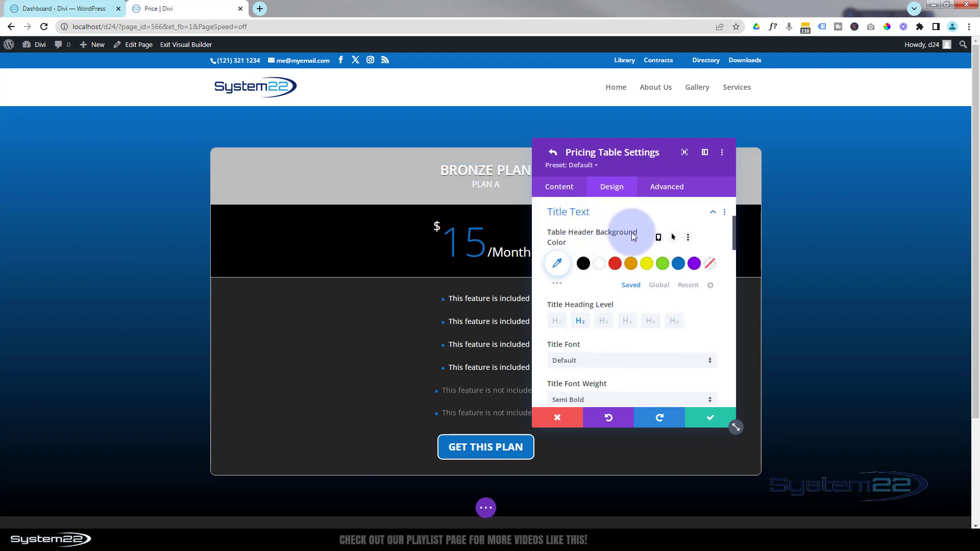
click(557, 284)
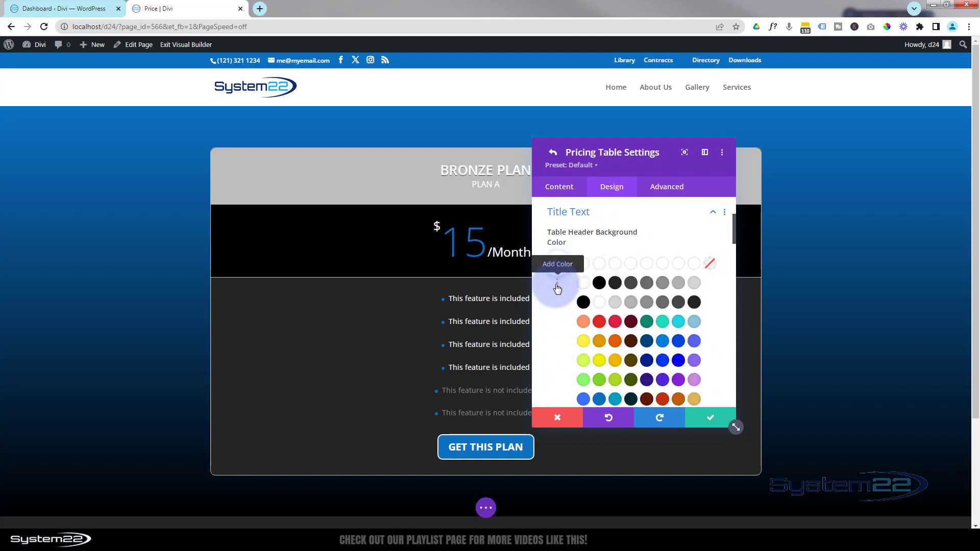
click(680, 402)
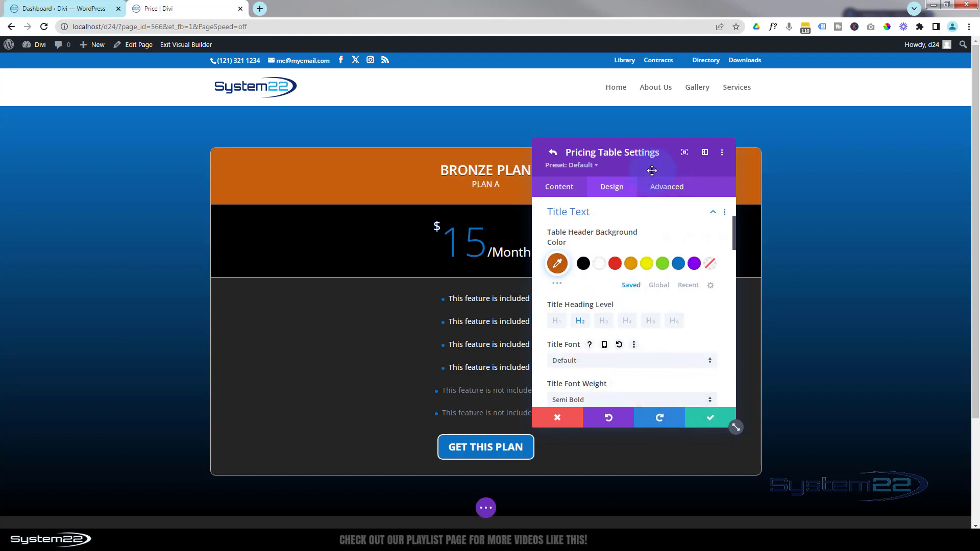
drag(652, 170, 888, 215)
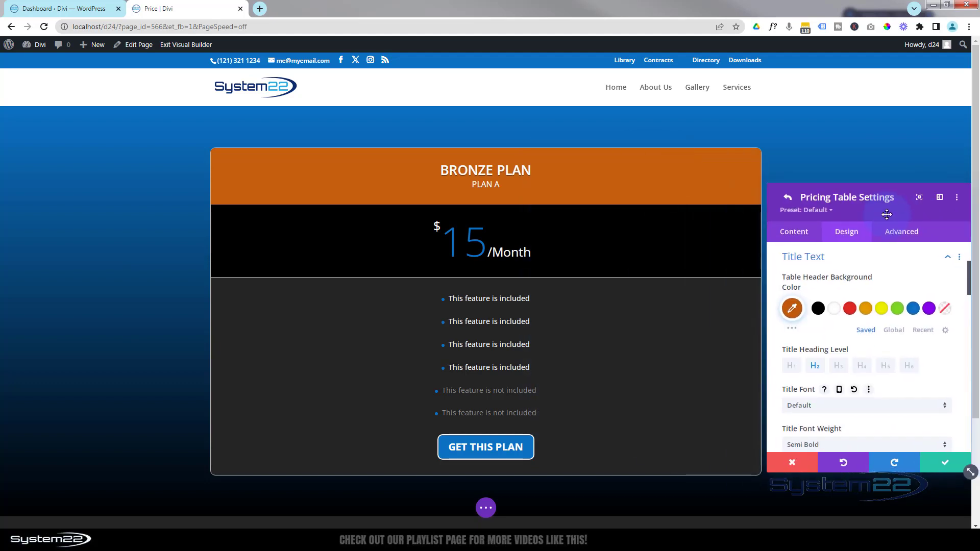
drag(887, 215, 758, 160)
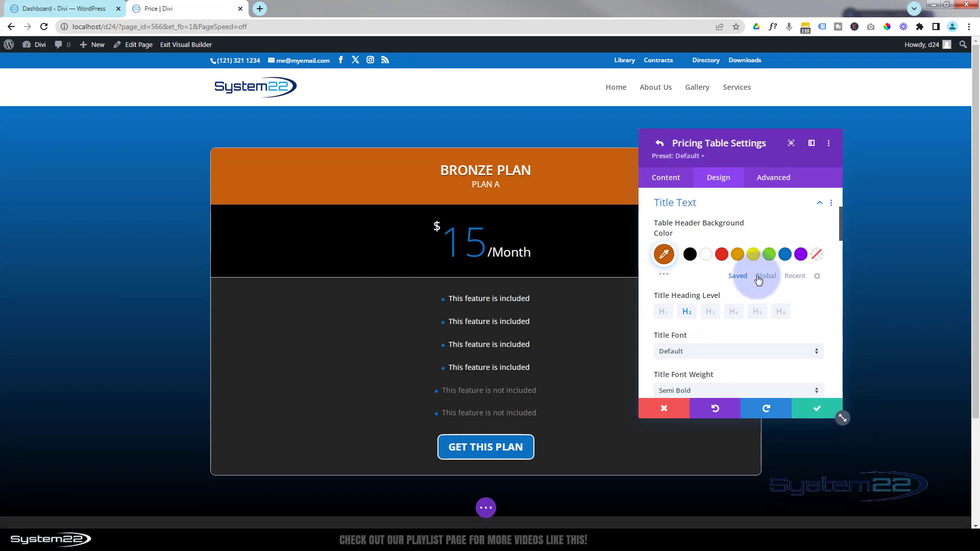
click(814, 408)
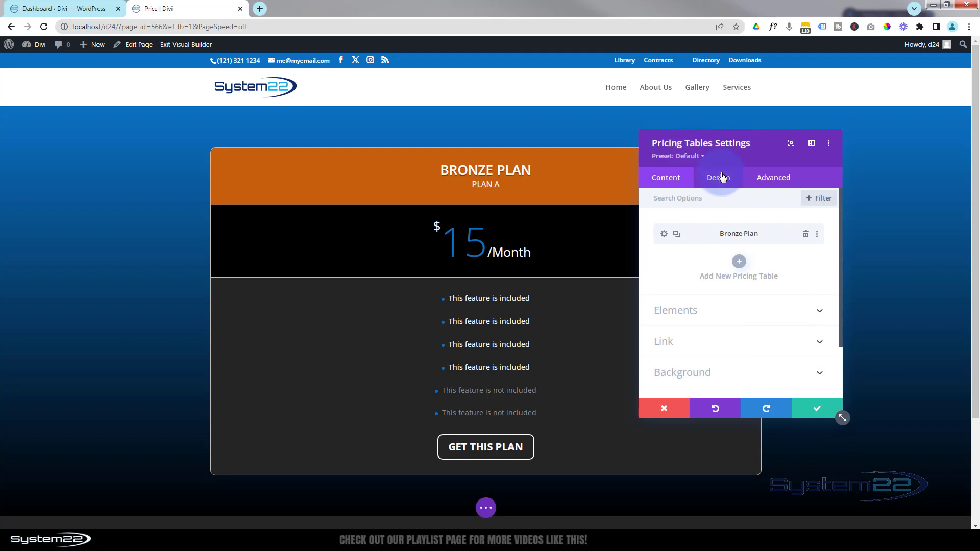
- Duplicate the Bronze Plan twice to make three pricing tables, and save the module's settings
click(700, 250)
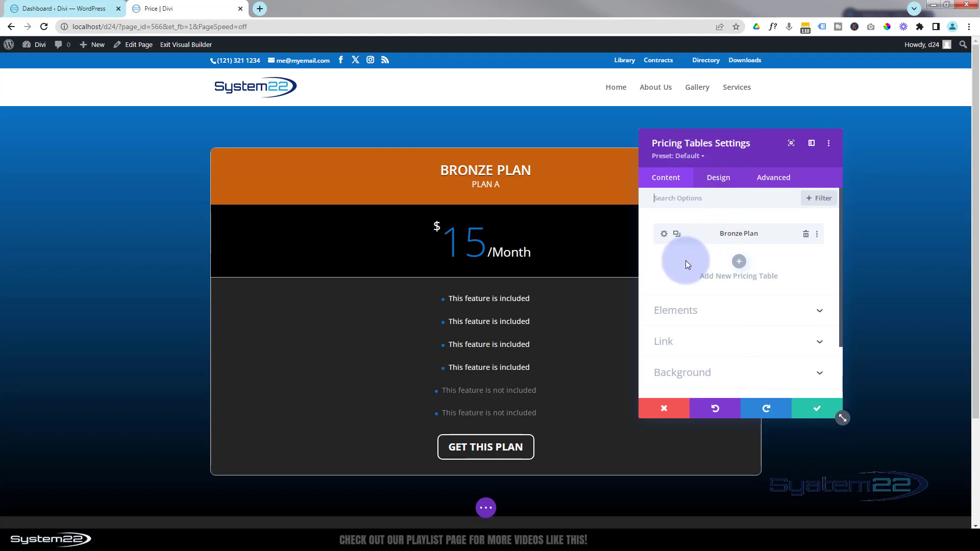
click(678, 235)
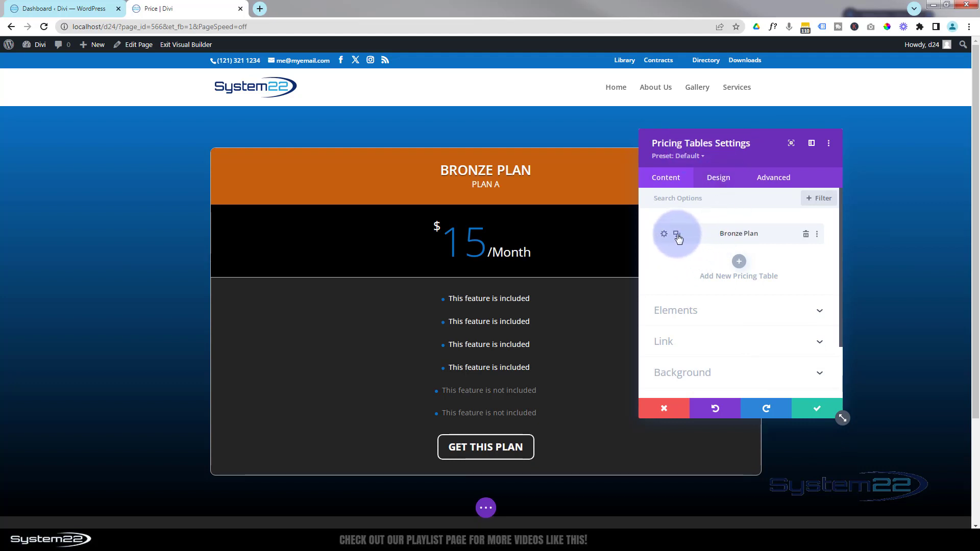
click(677, 235)
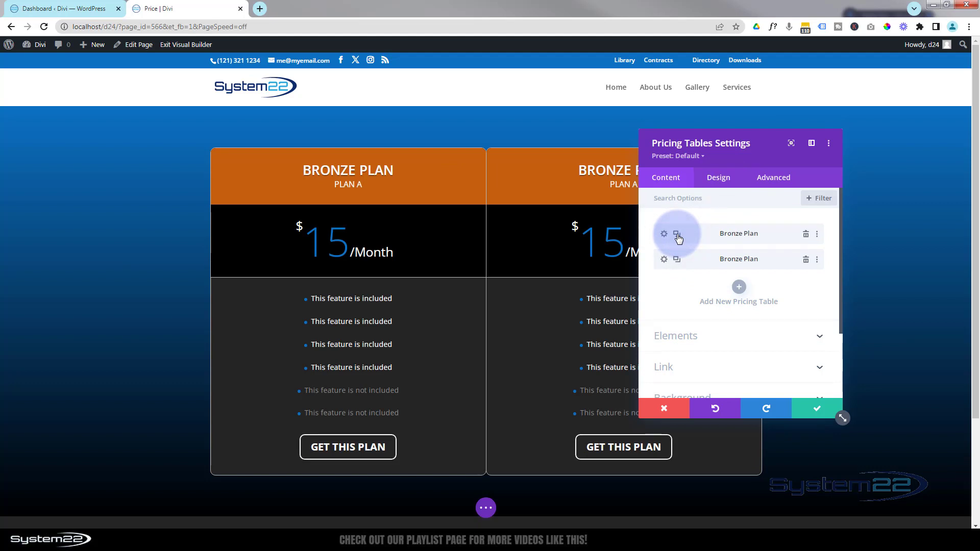
click(677, 234)
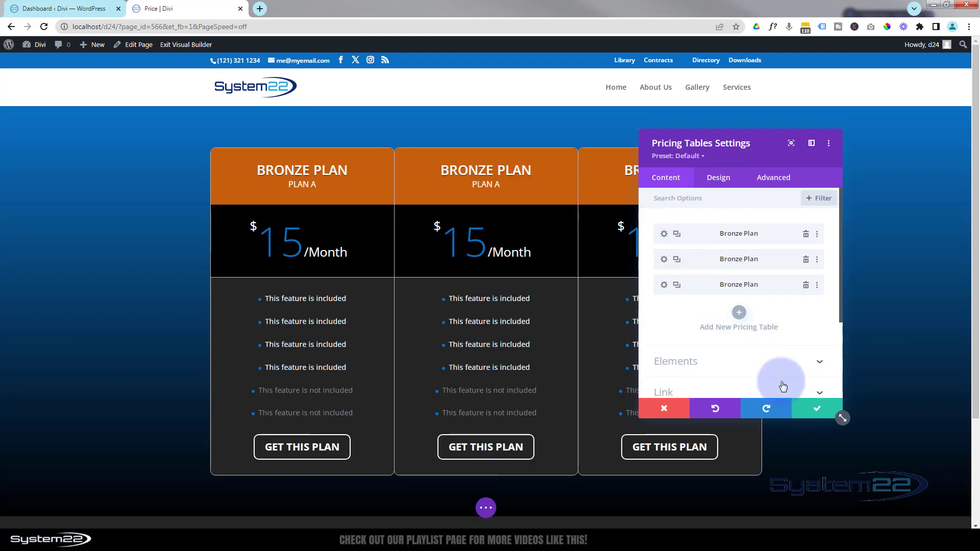
click(819, 411)
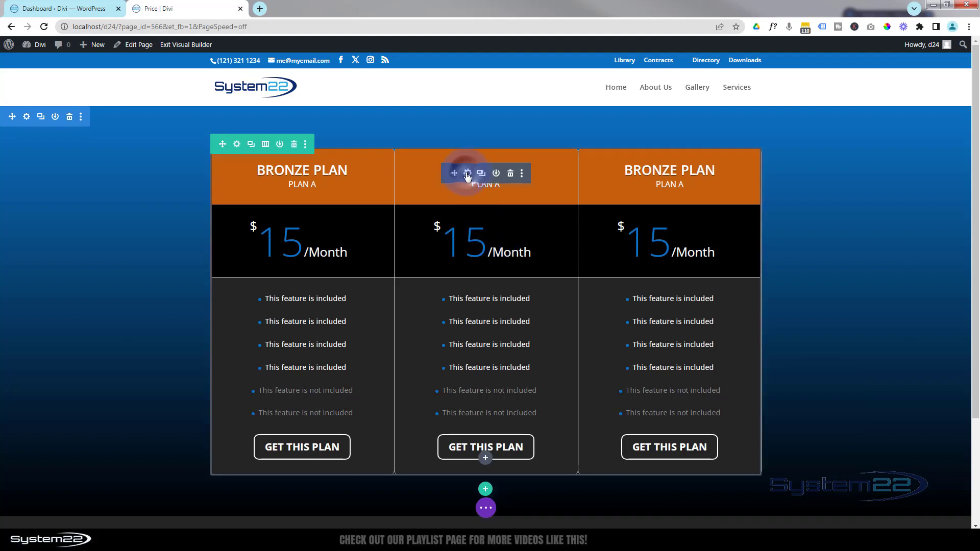
- Retitle the second pricing table Silver Plan and change its subtitle to Plan B
click(467, 174)
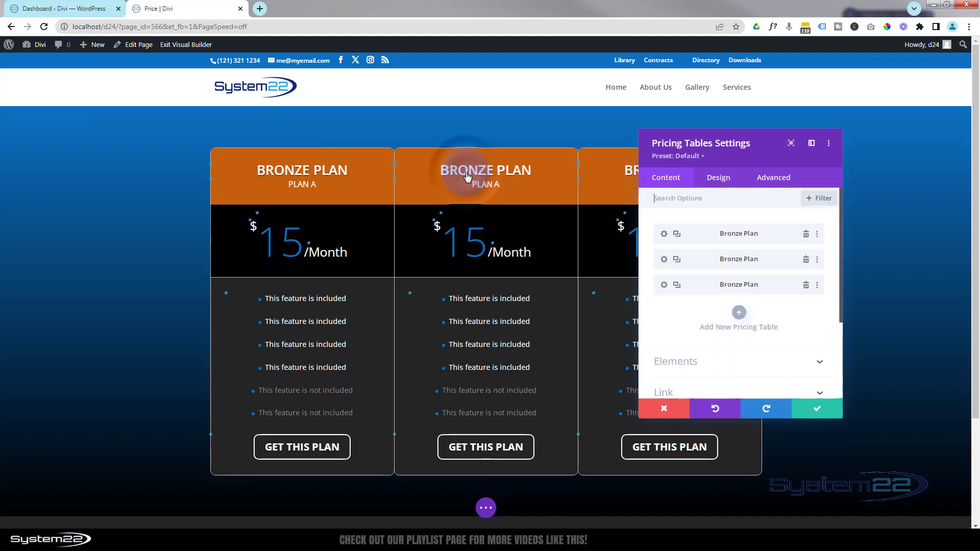
click(665, 260)
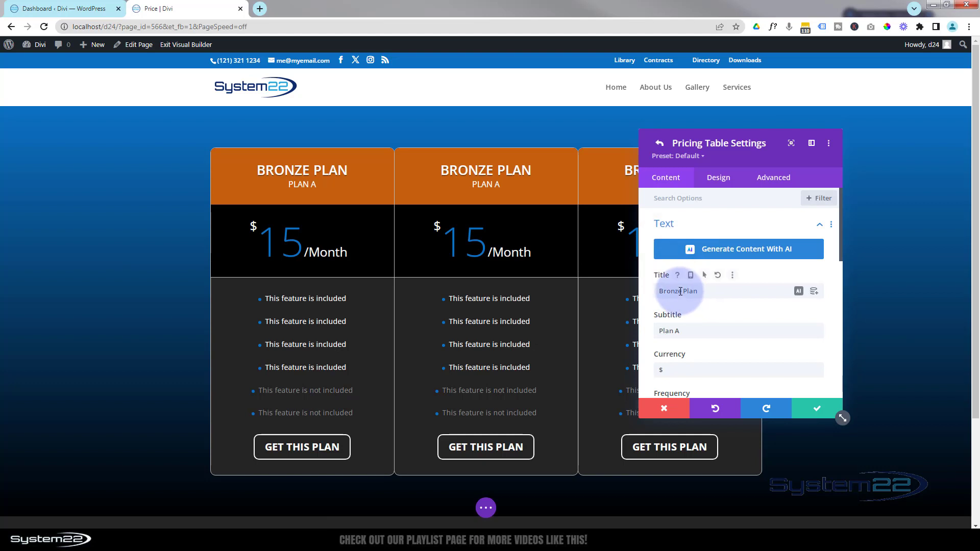
drag(682, 291, 656, 291)
text(Silve)
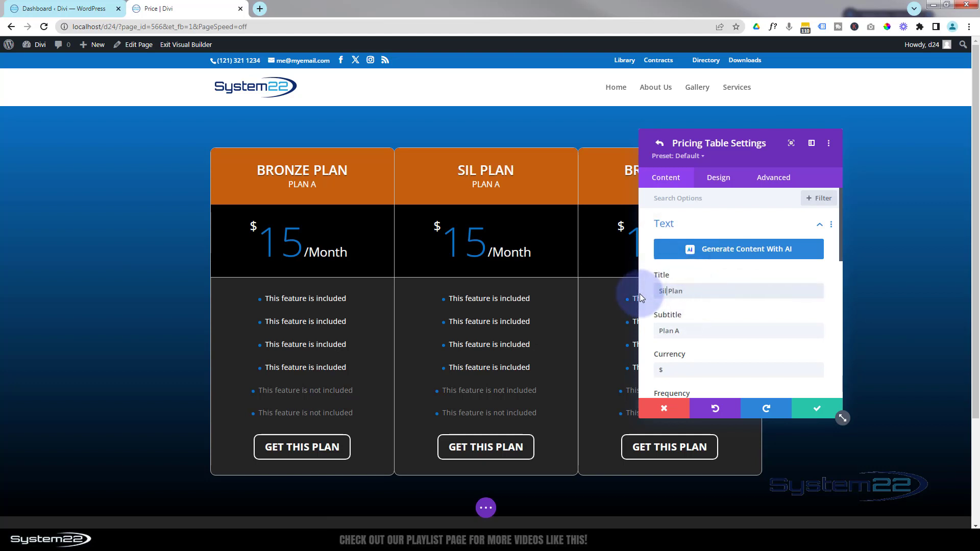
double_click(676, 331)
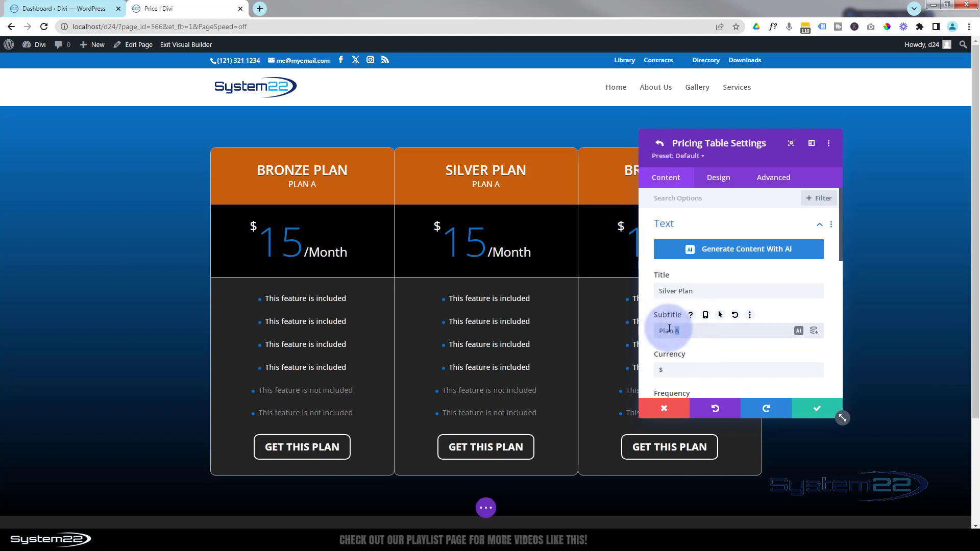
- Set the Silver Plan's price to 30
scroll(751, 328, down, 1)
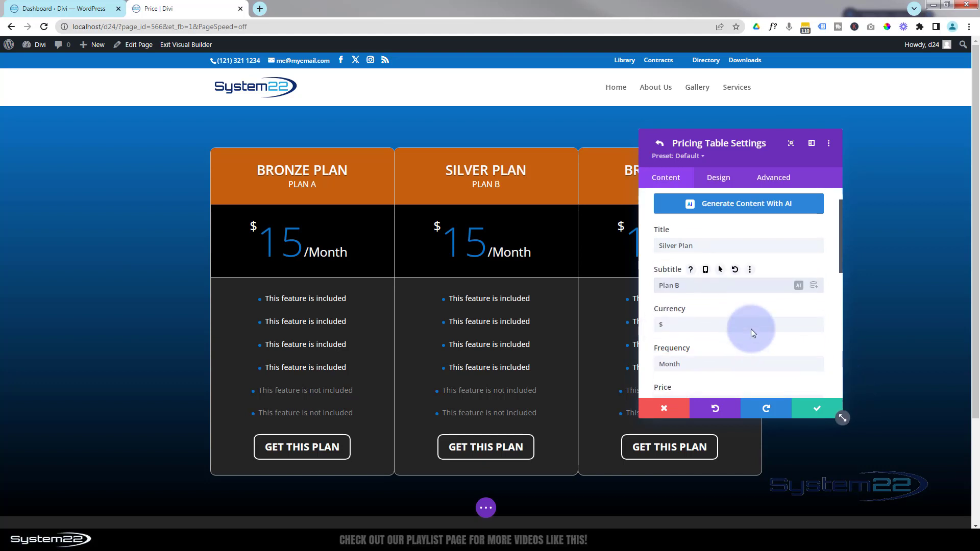
scroll(709, 346, down, 1)
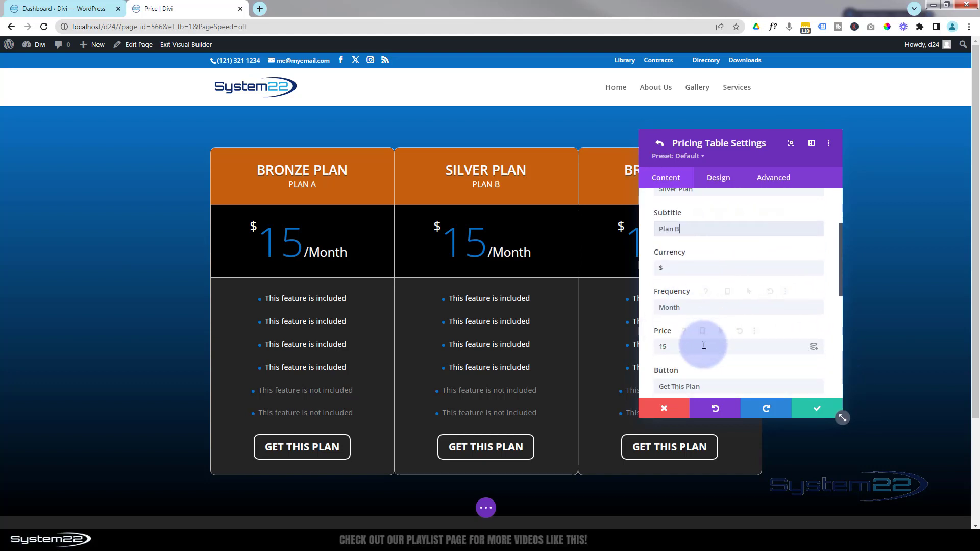
double_click(663, 347)
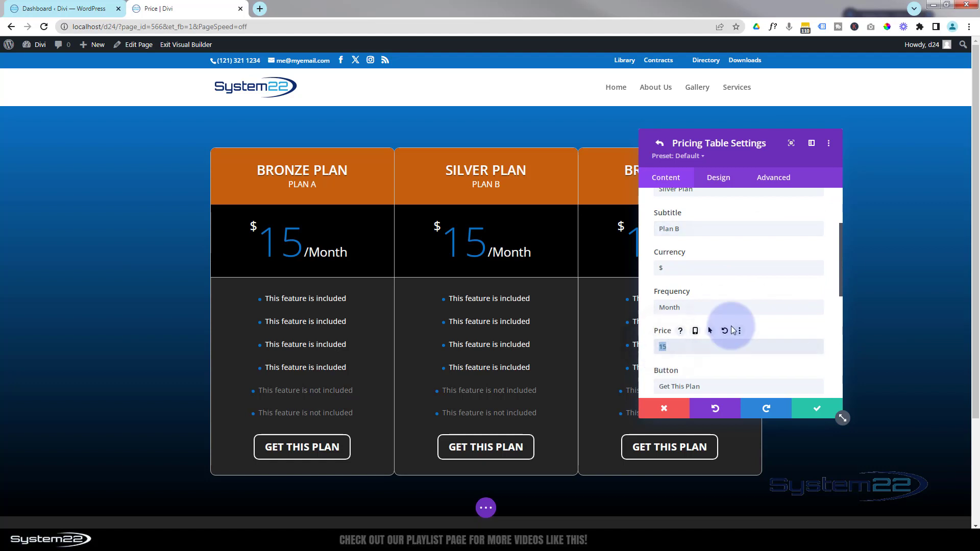
text(30)
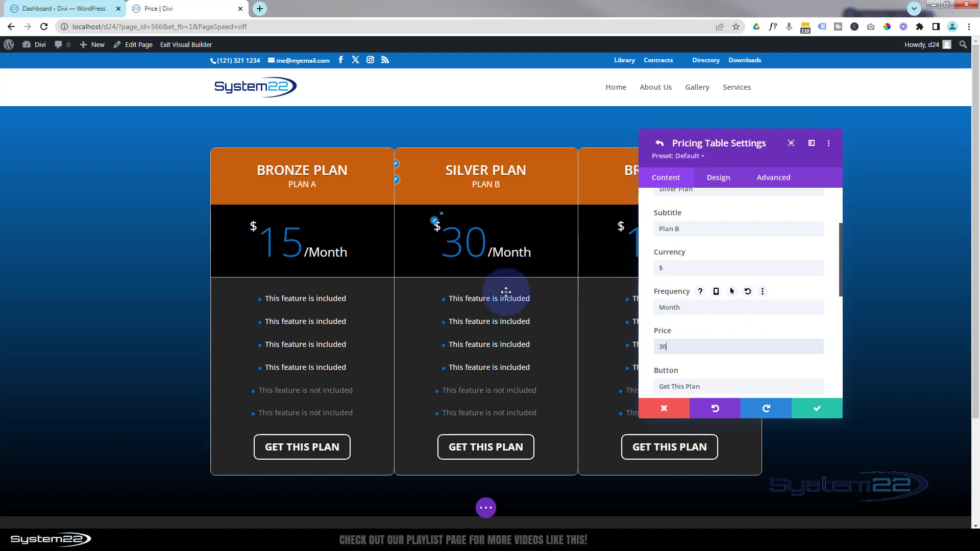
- Change the Silver Plan's fifth feature line to "+ This feature is included"
scroll(727, 280, down, 5)
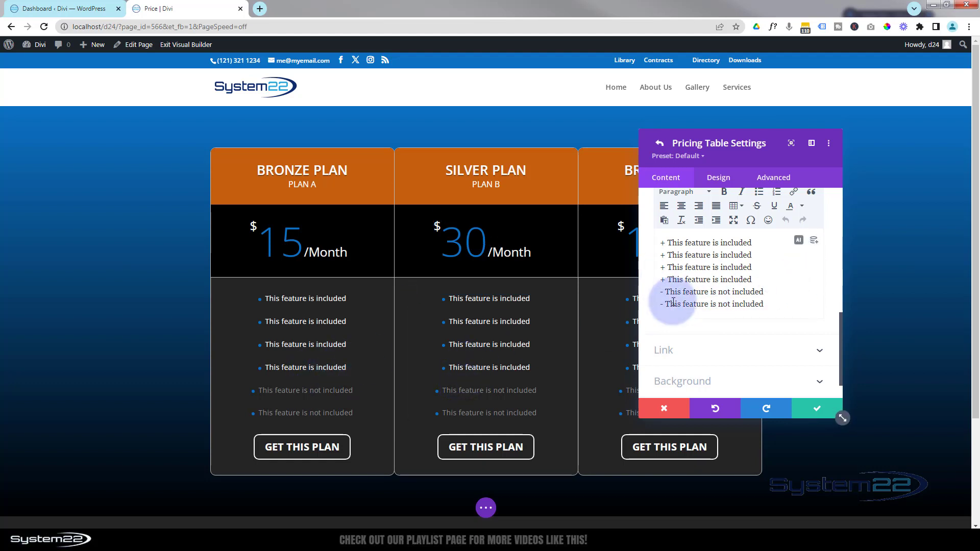
drag(662, 293, 658, 296)
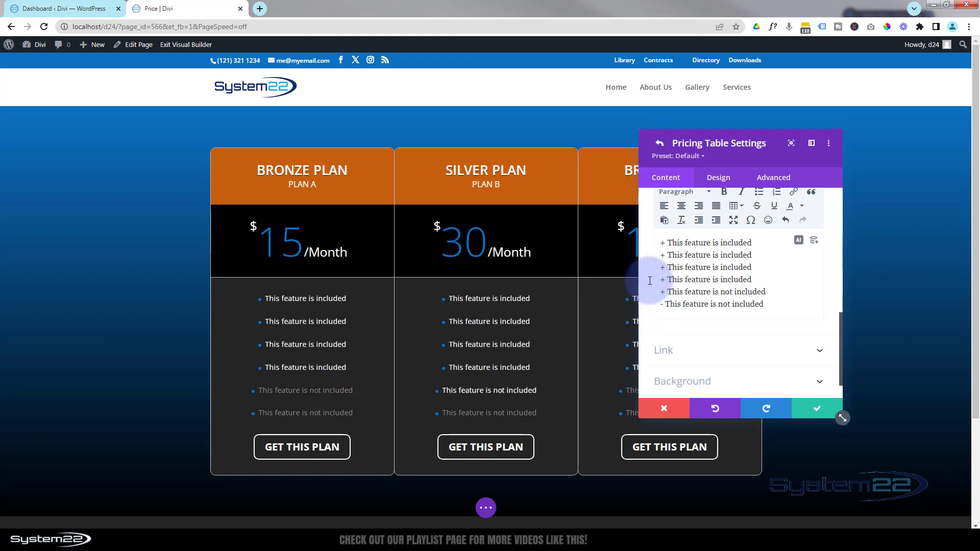
double_click(726, 292)
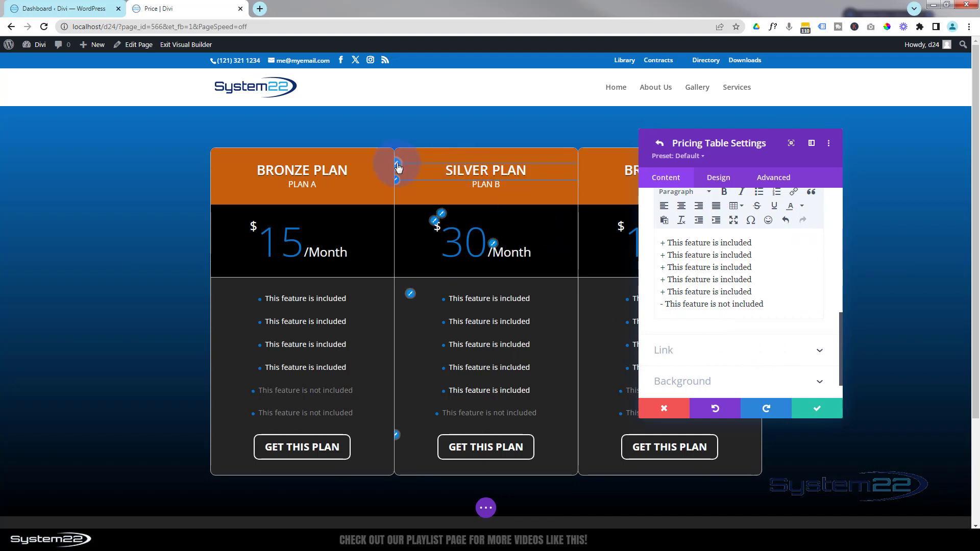
- Set the Silver Plan's table header background to the mid grey #8f8f8f from the extended palette and save the plan's settings
click(399, 168)
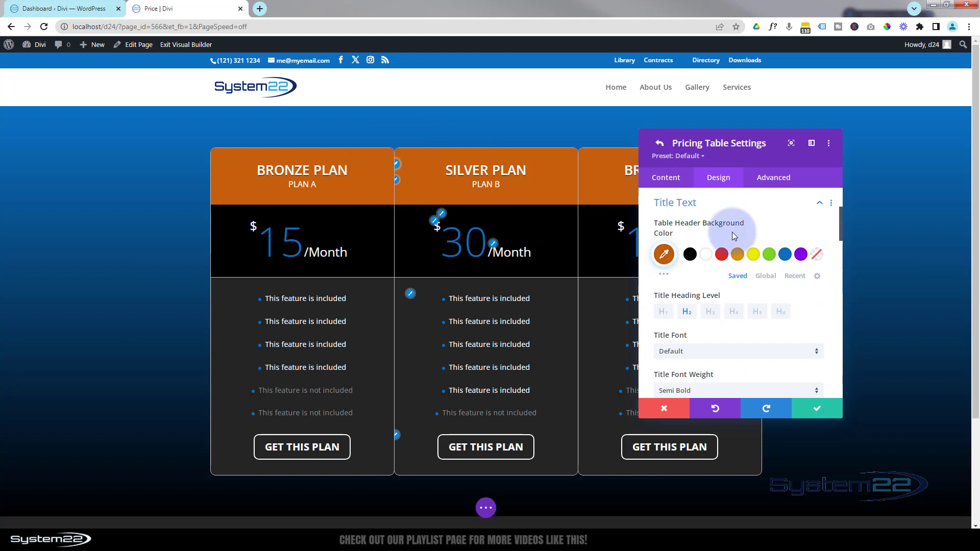
click(664, 276)
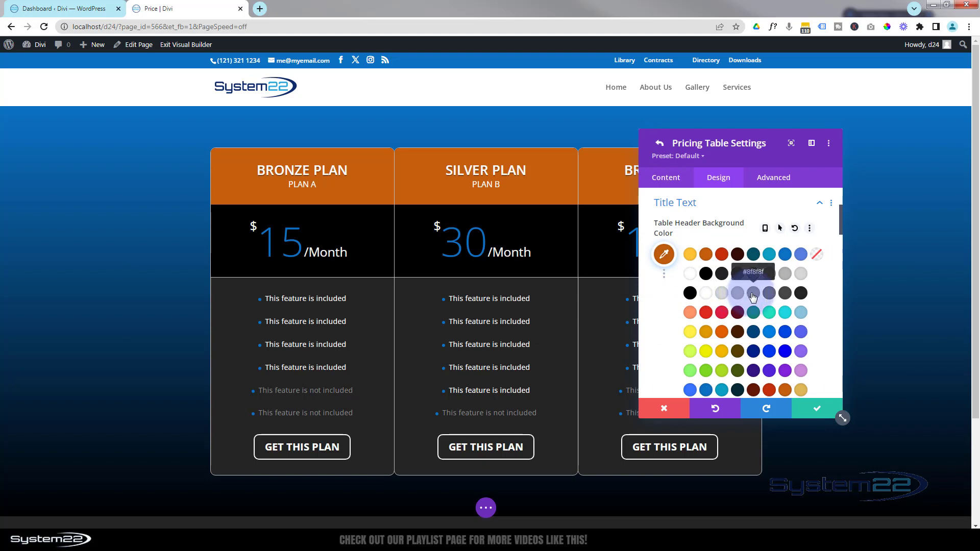
click(752, 294)
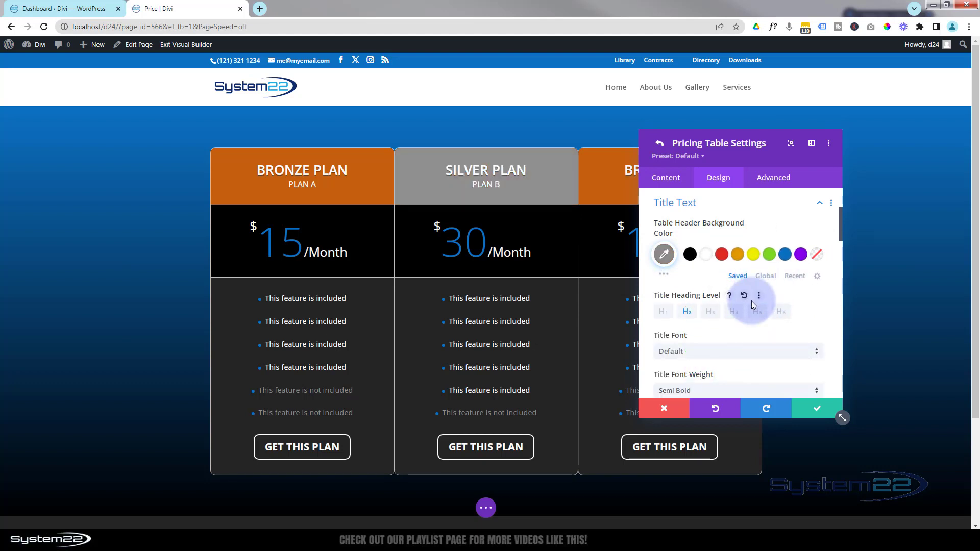
click(820, 409)
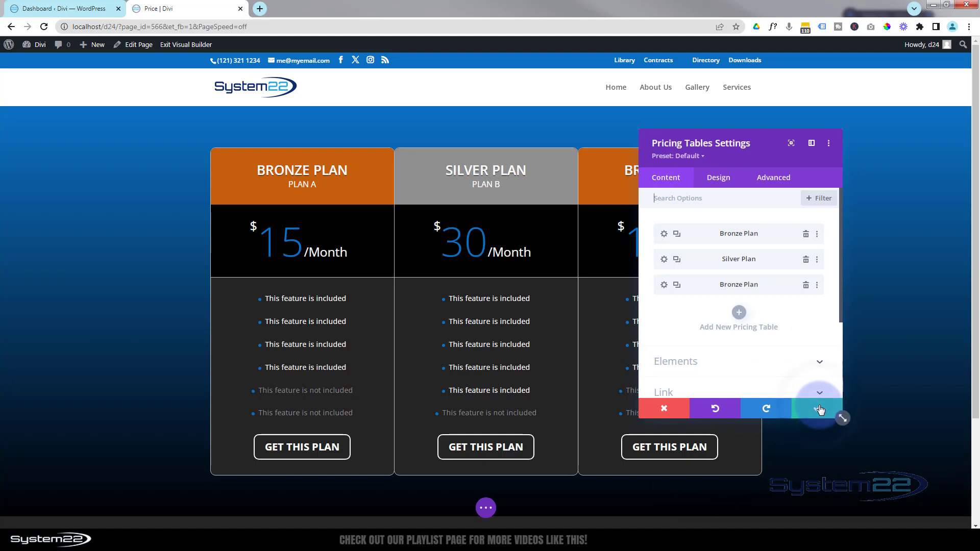
- Retitle the third pricing table Gold Plan and change its subtitle to Plan C
click(667, 287)
drag(750, 153, 349, 152)
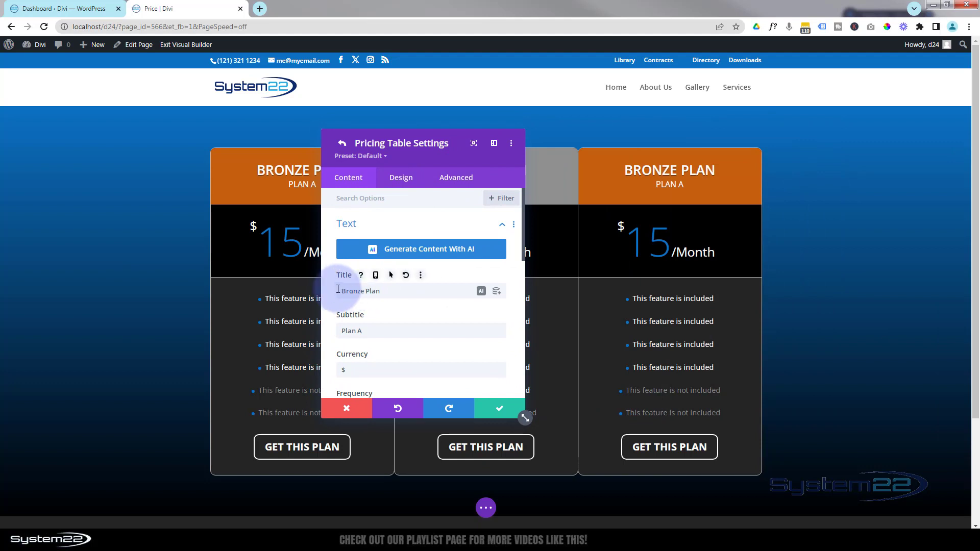
drag(338, 290, 360, 290)
text(Gold)
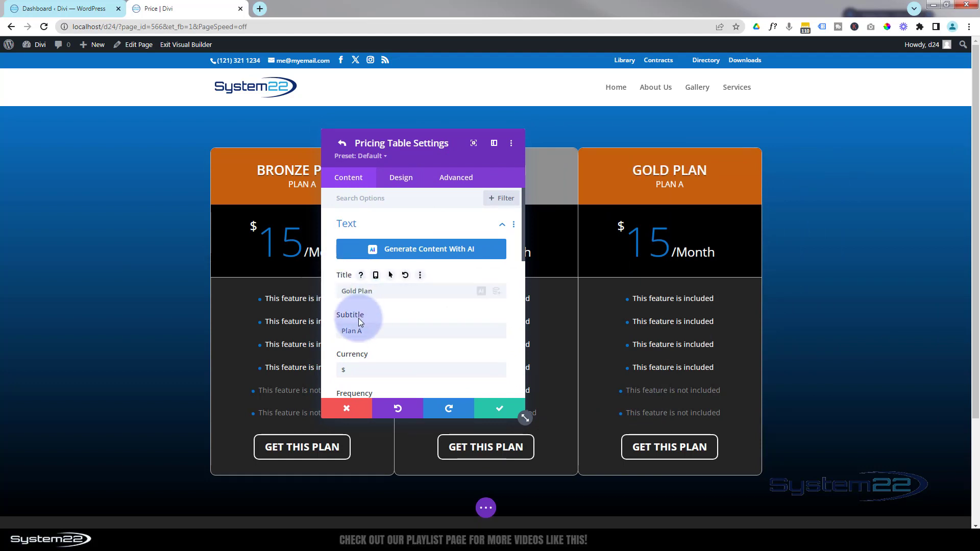
double_click(360, 331)
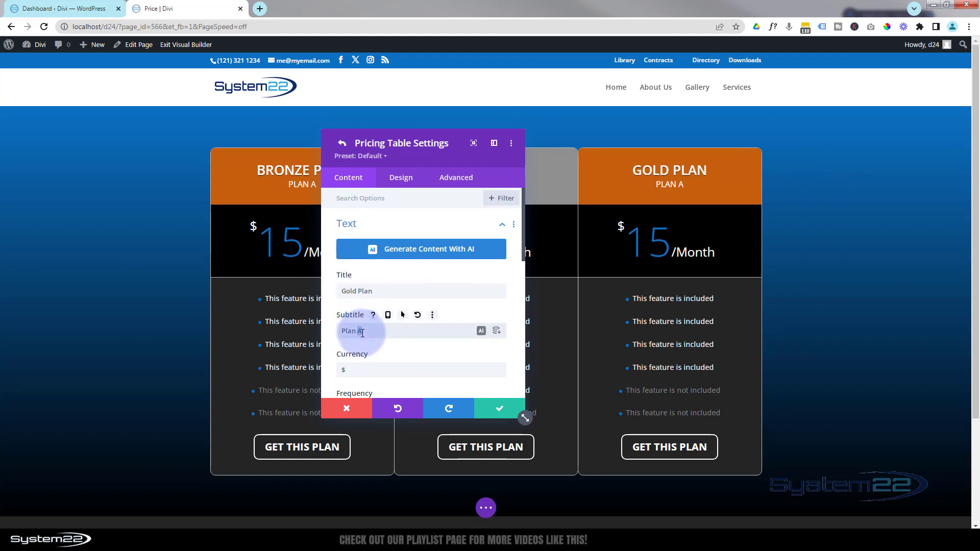
text(C)
- Set the Gold Plan's price to 75
scroll(384, 331, down, 2)
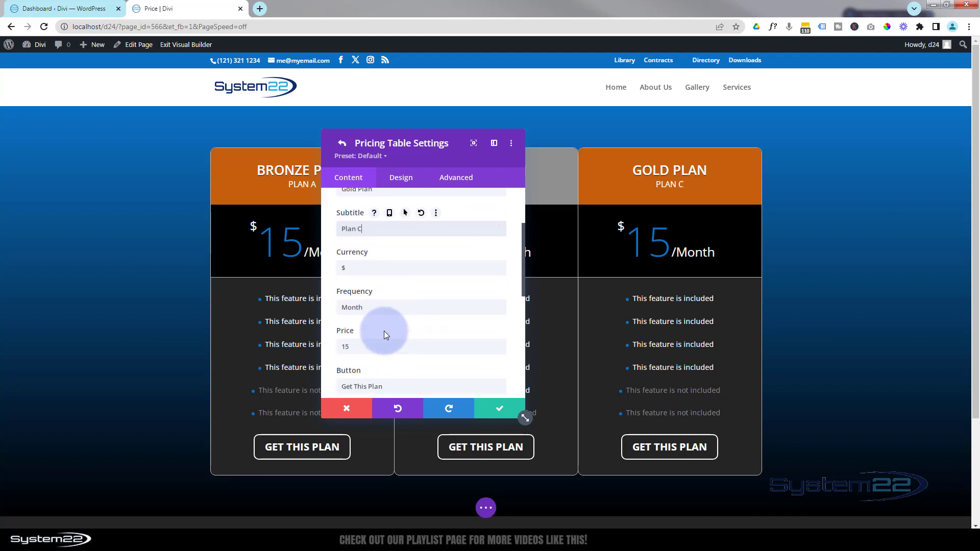
double_click(347, 347)
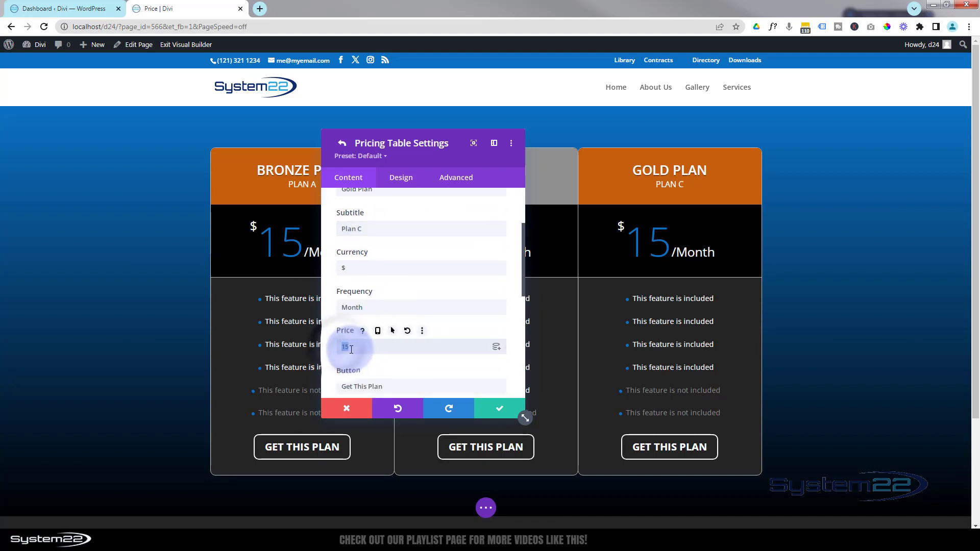
text(75)
- Change the Gold Plan's last two feature lines to "+ This feature is included"
scroll(464, 299, down, 4)
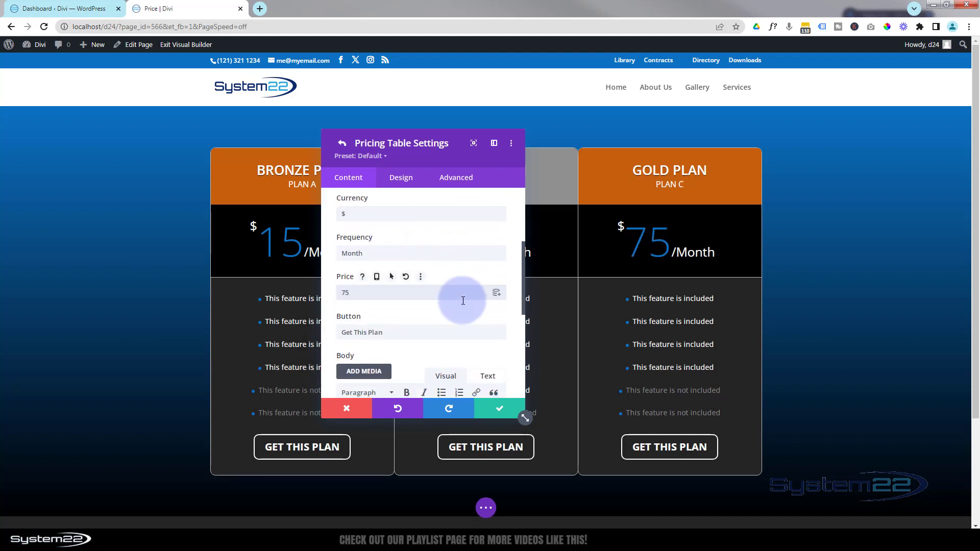
scroll(463, 305, down, 2)
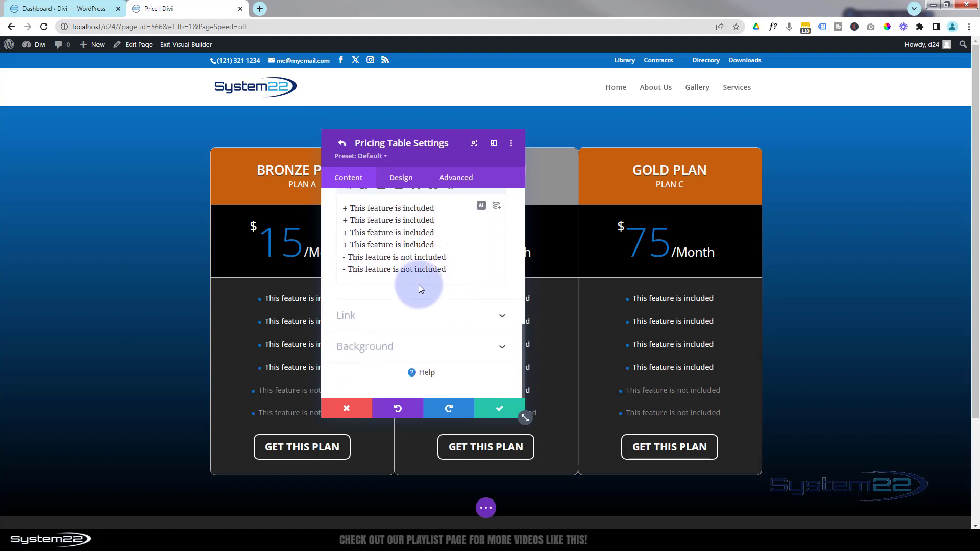
double_click(345, 261)
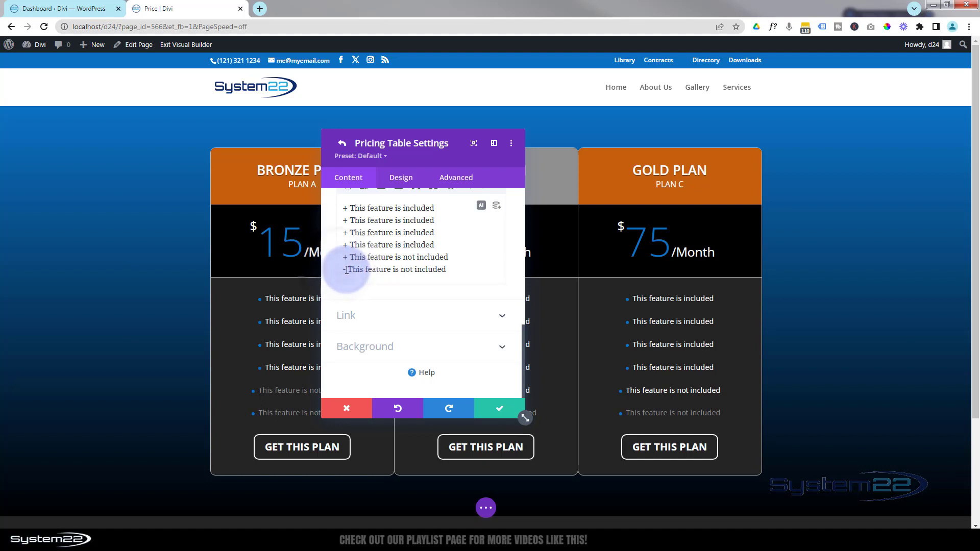
drag(345, 270, 339, 270)
text(+)
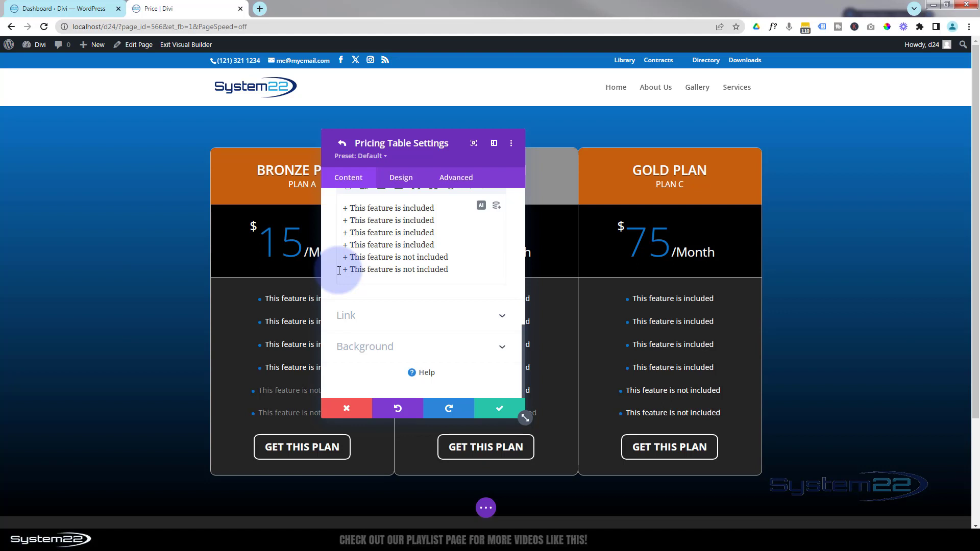
double_click(414, 258)
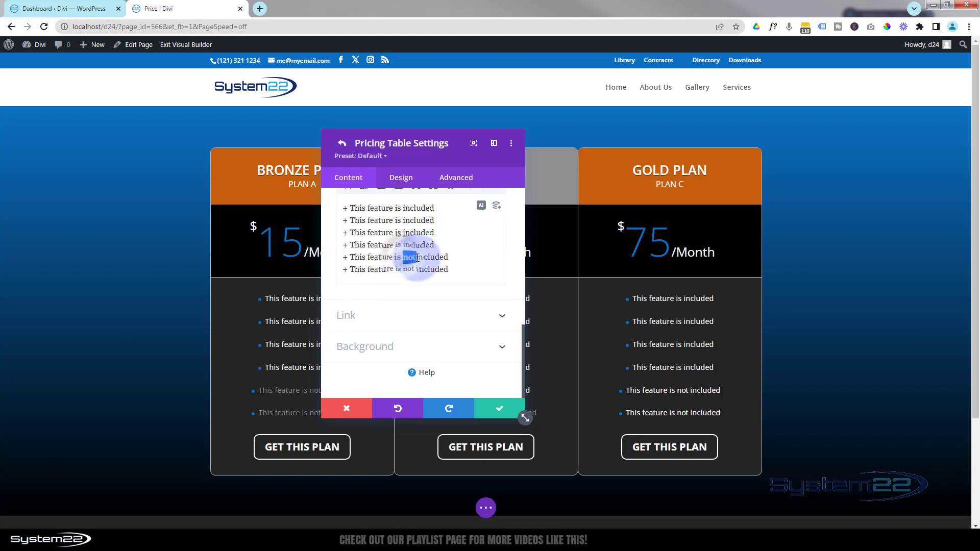
key(BackSpace)
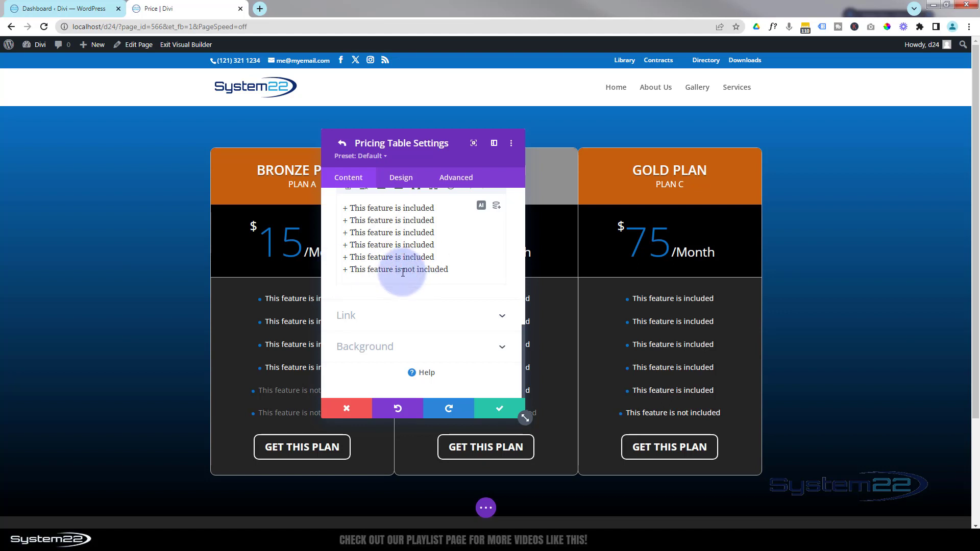
double_click(409, 270)
key(BackSpace)
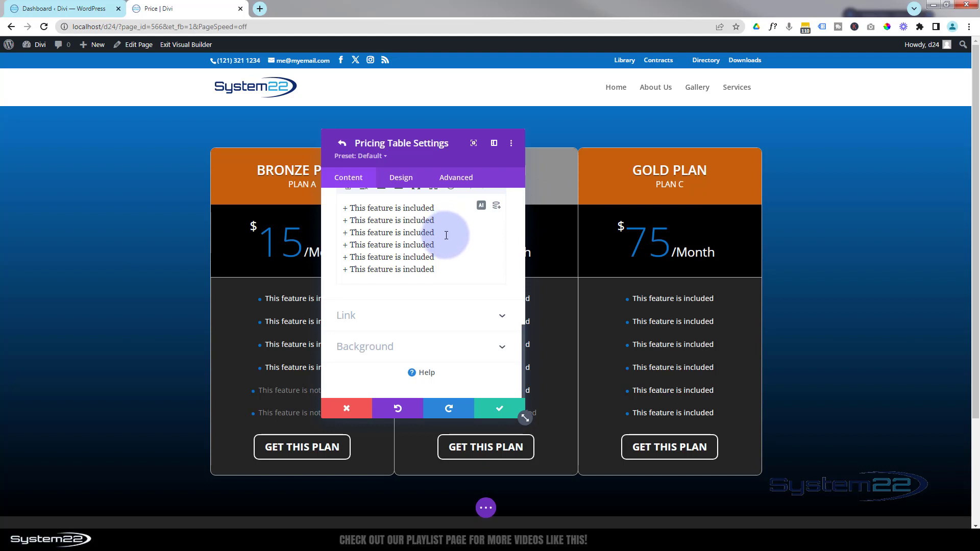
- Set the Gold Plan's table header background to the golden yellow from the extended palette and save the plan's settings
scroll(446, 235, up, 10)
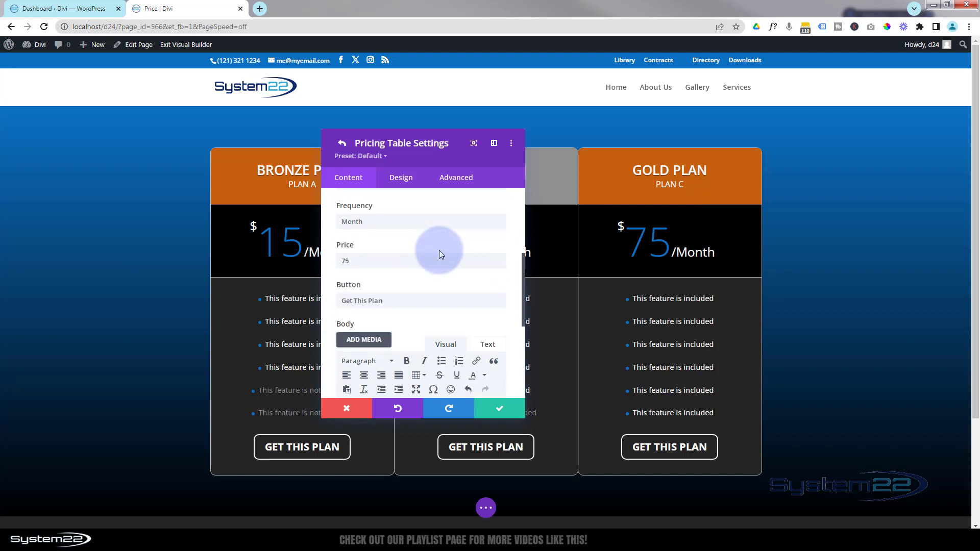
click(399, 178)
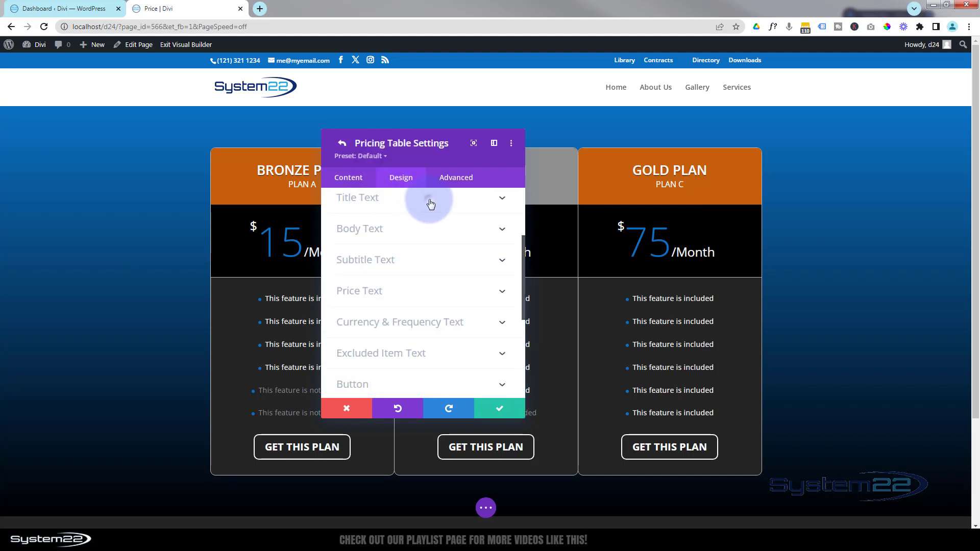
click(431, 203)
click(351, 278)
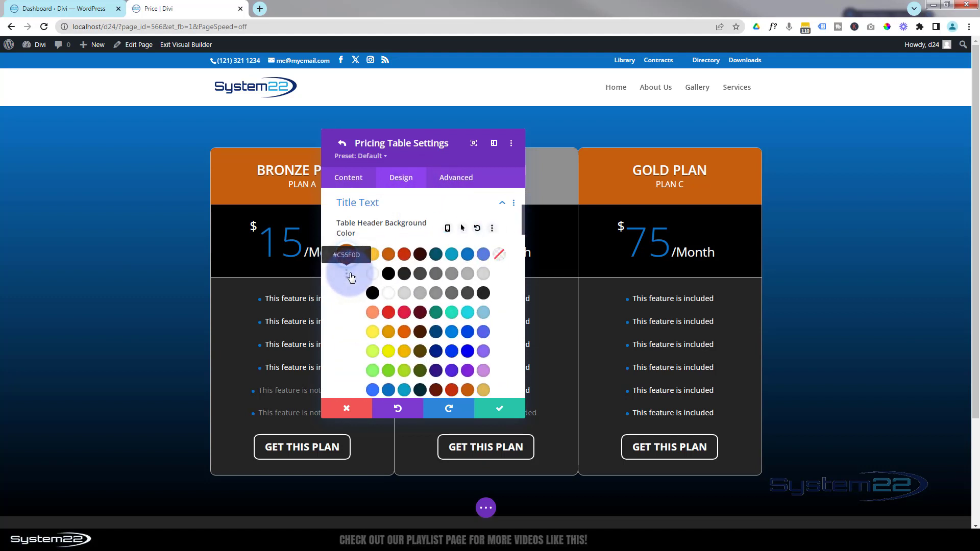
click(403, 351)
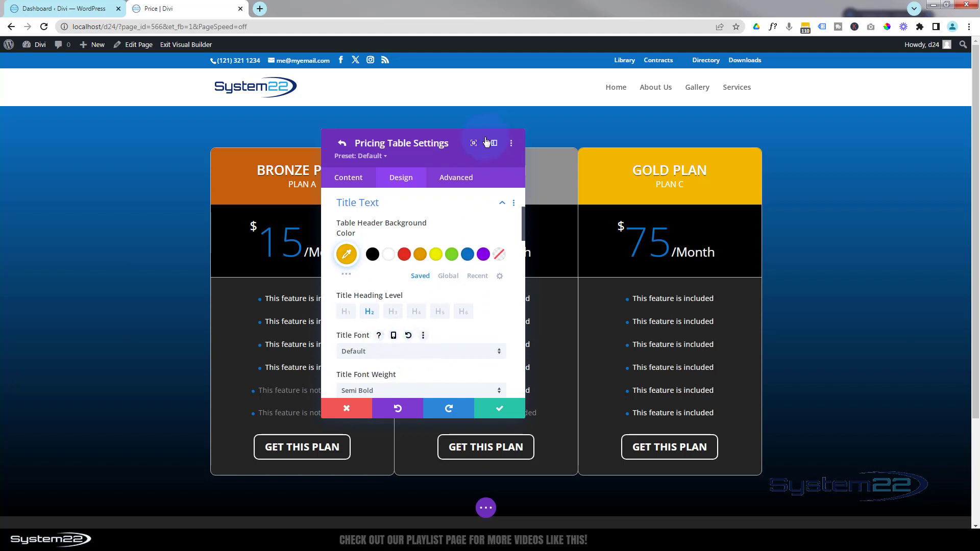
drag(460, 152, 8, 86)
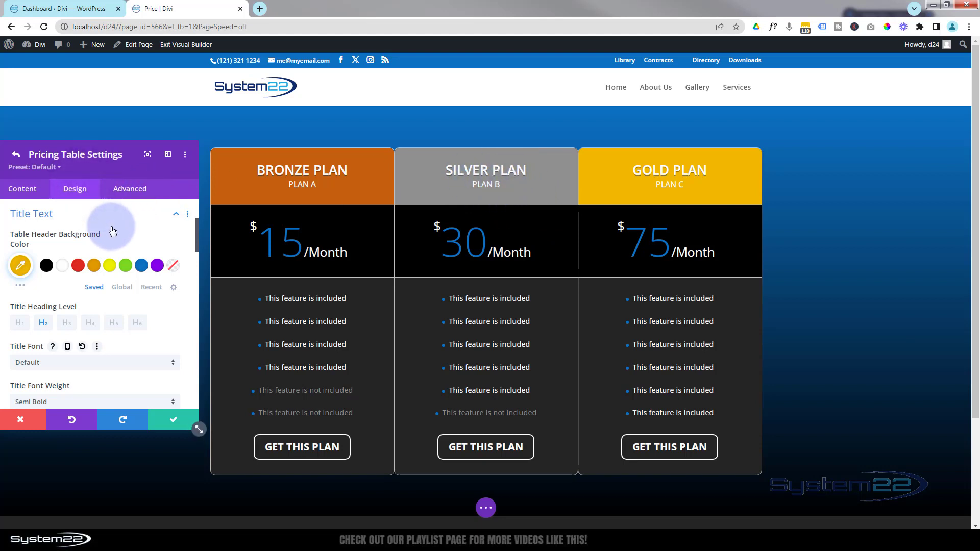
scroll(113, 231, up, 3)
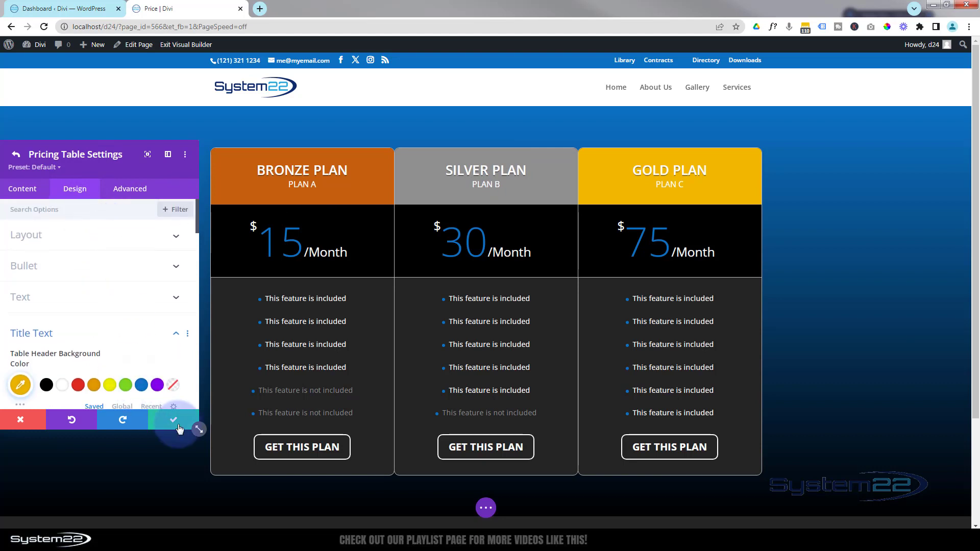
click(500, 193)
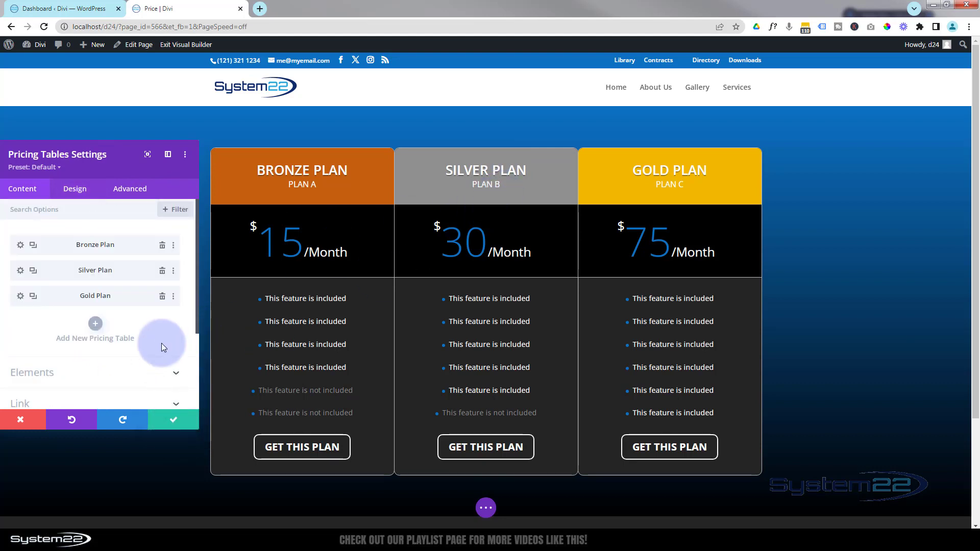
- Make the Silver Plan the featured pricing table and save its settings
click(20, 271)
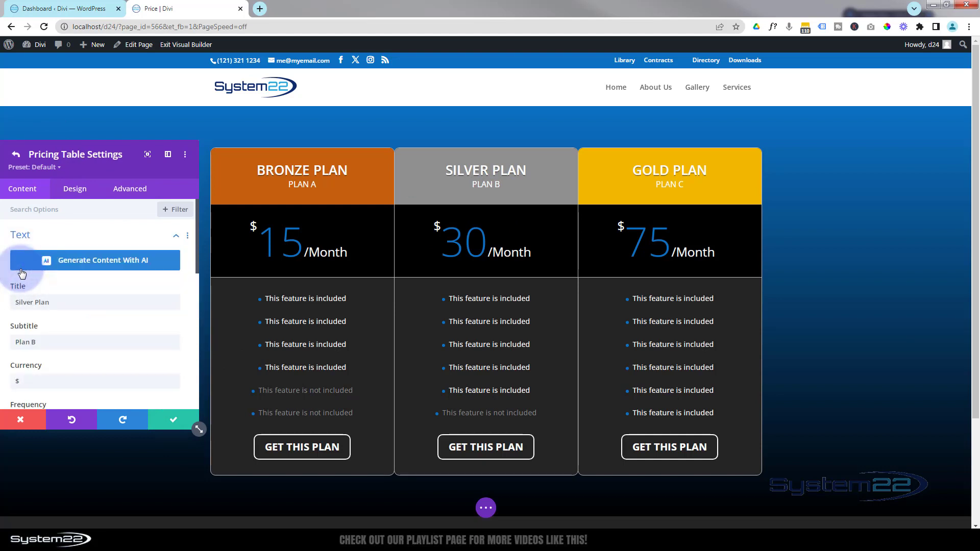
click(75, 190)
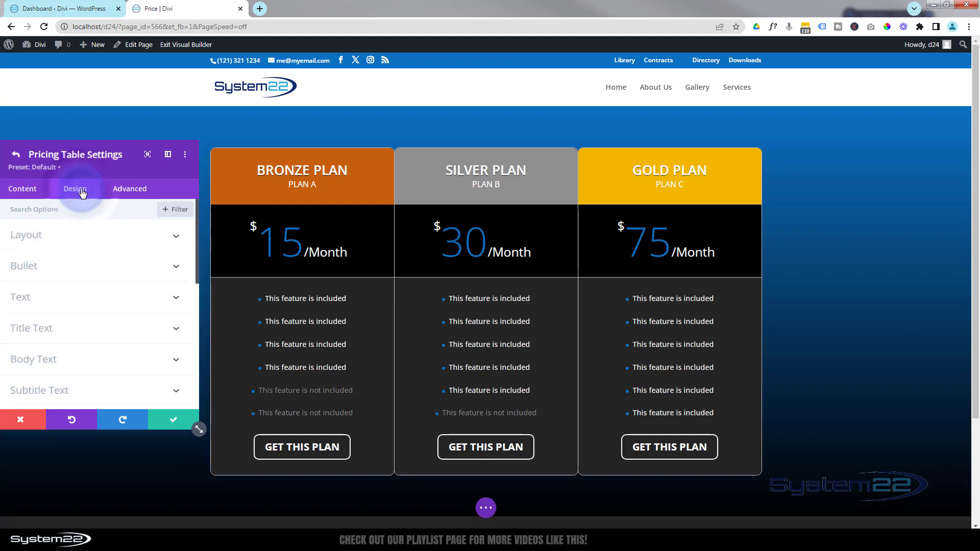
click(89, 238)
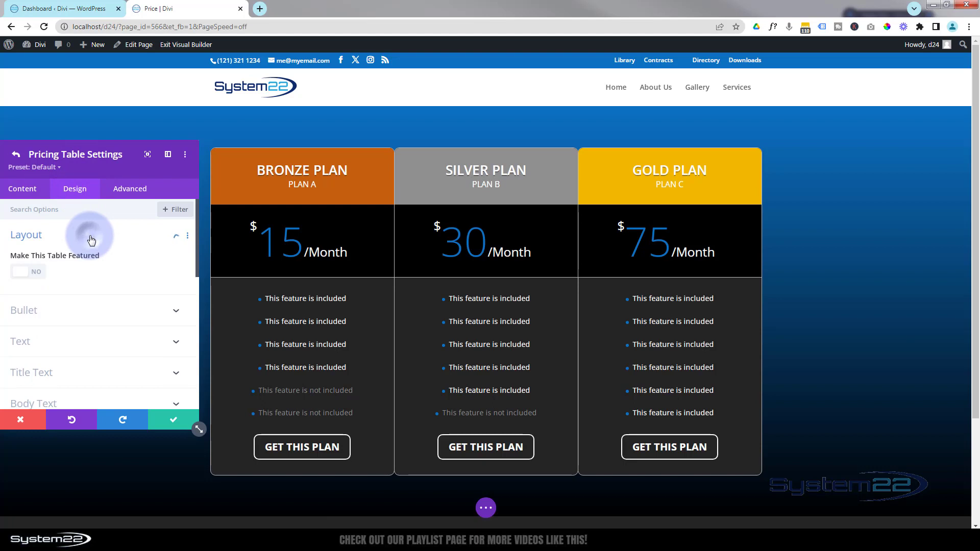
click(37, 276)
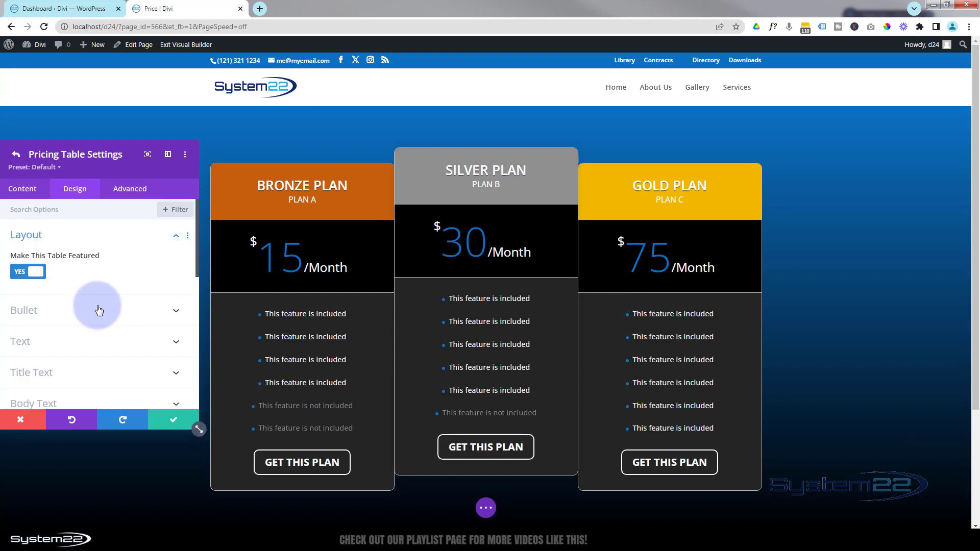
click(173, 419)
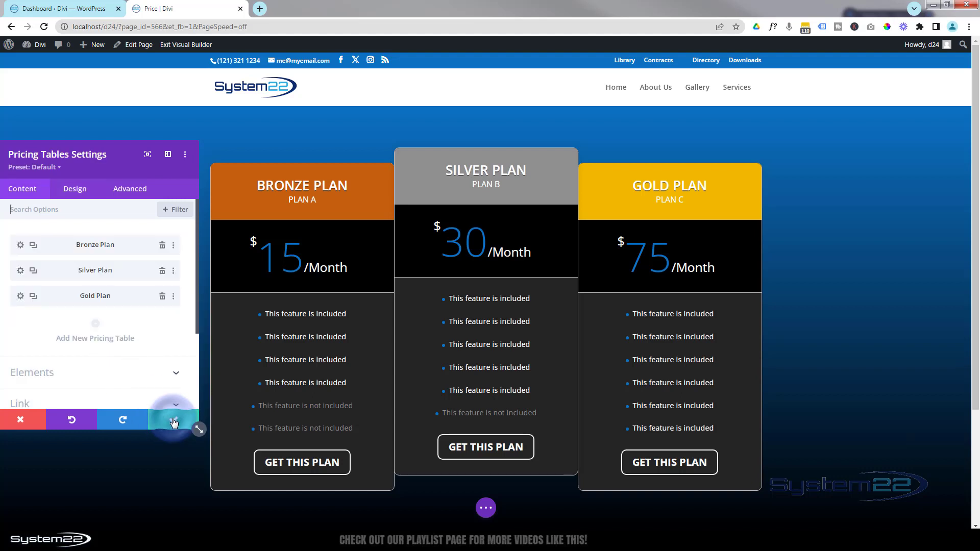
- Set the Bronze Plan's Transform scale for the hover state to 110% in both directions
click(21, 246)
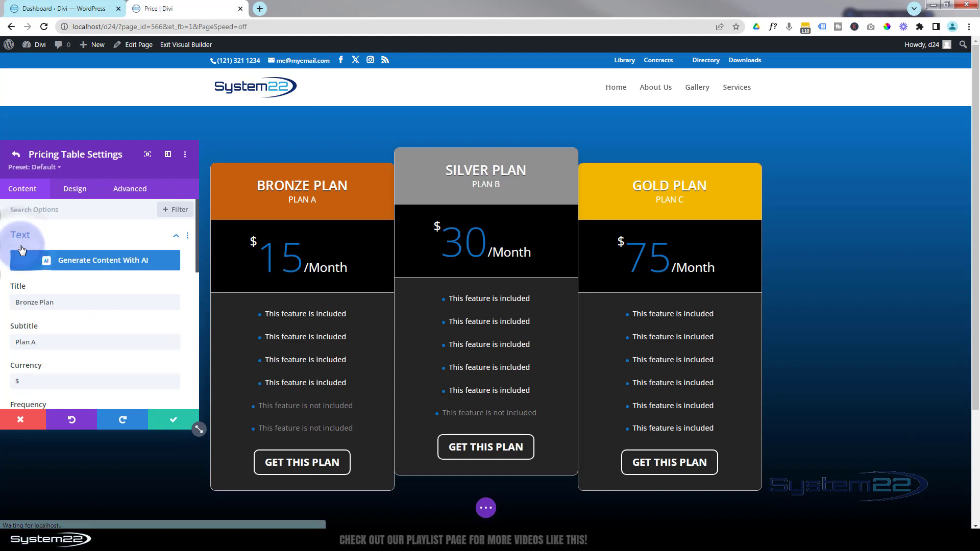
click(76, 189)
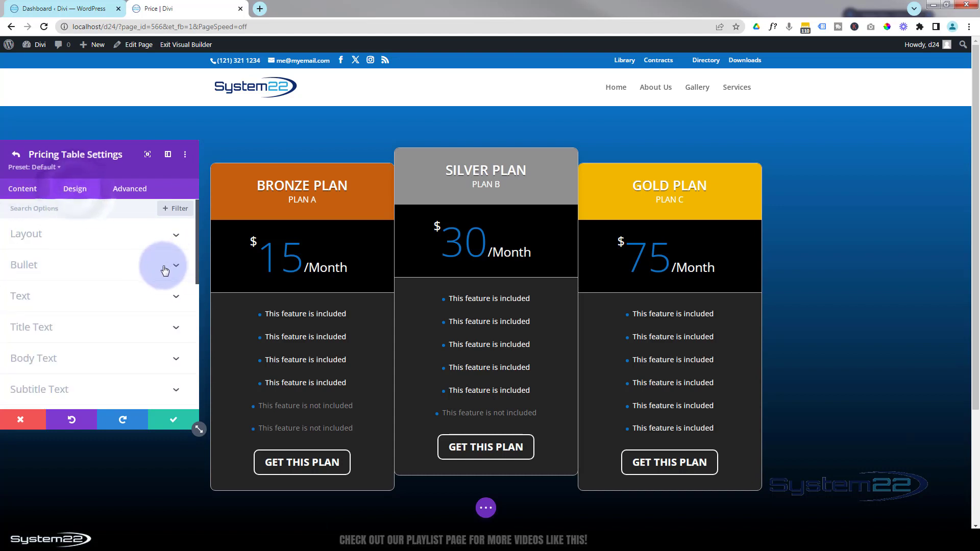
scroll(160, 260, down, 5)
scroll(158, 273, down, 3)
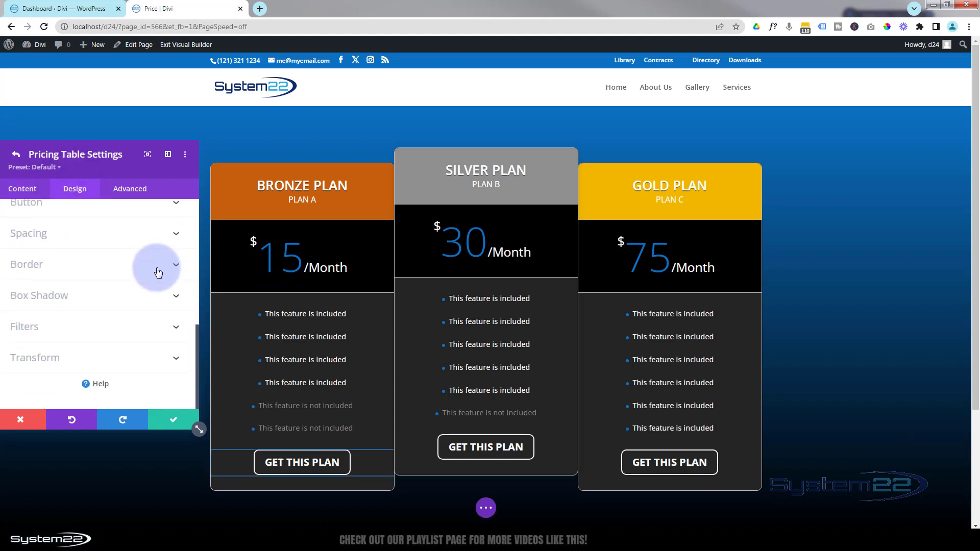
click(82, 353)
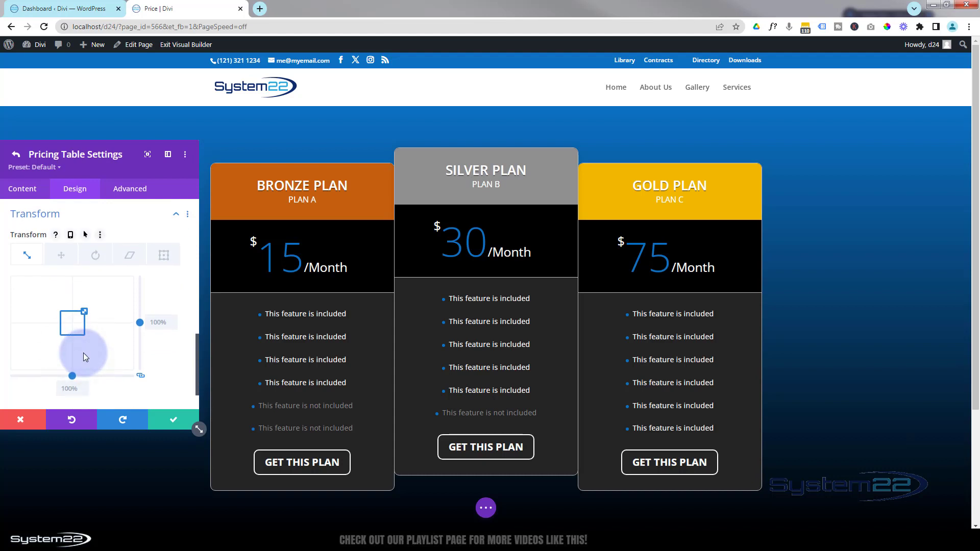
click(20, 260)
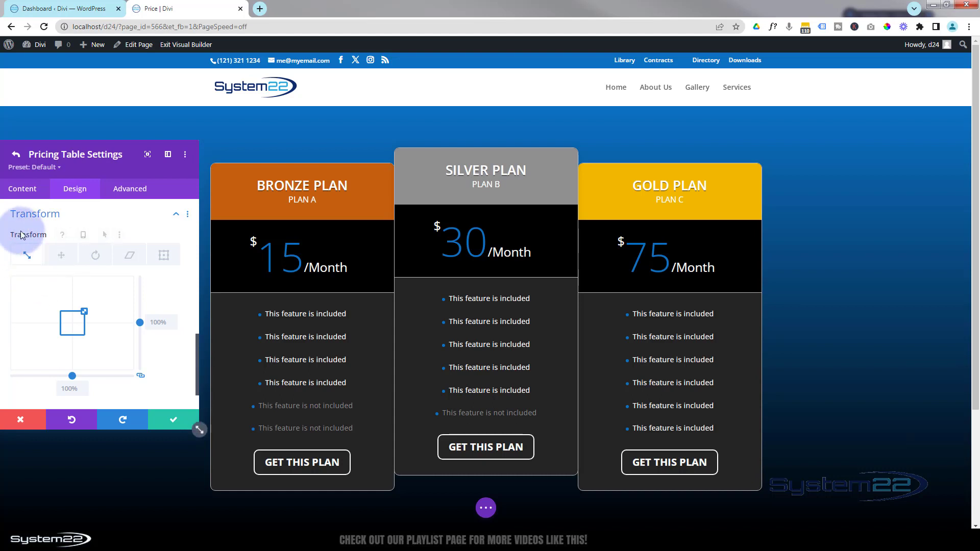
click(85, 235)
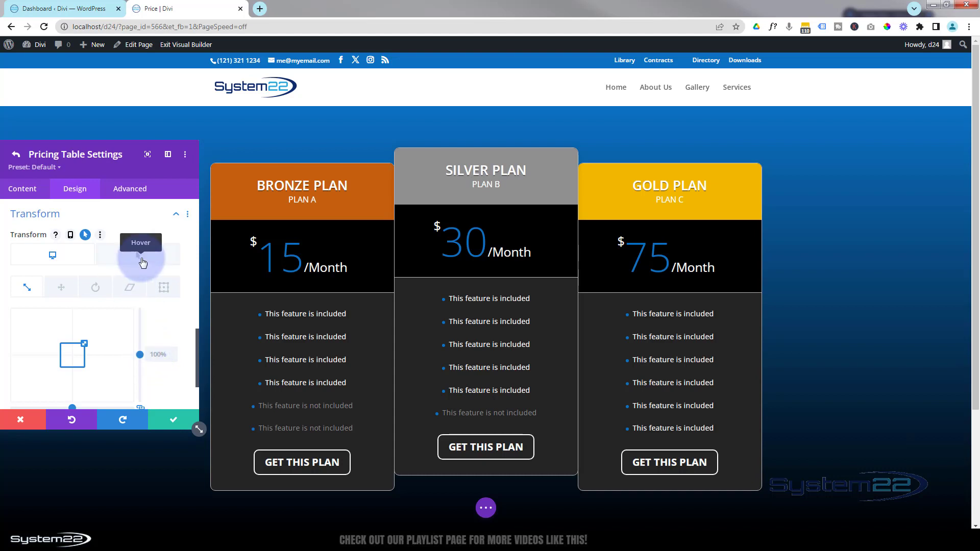
click(142, 262)
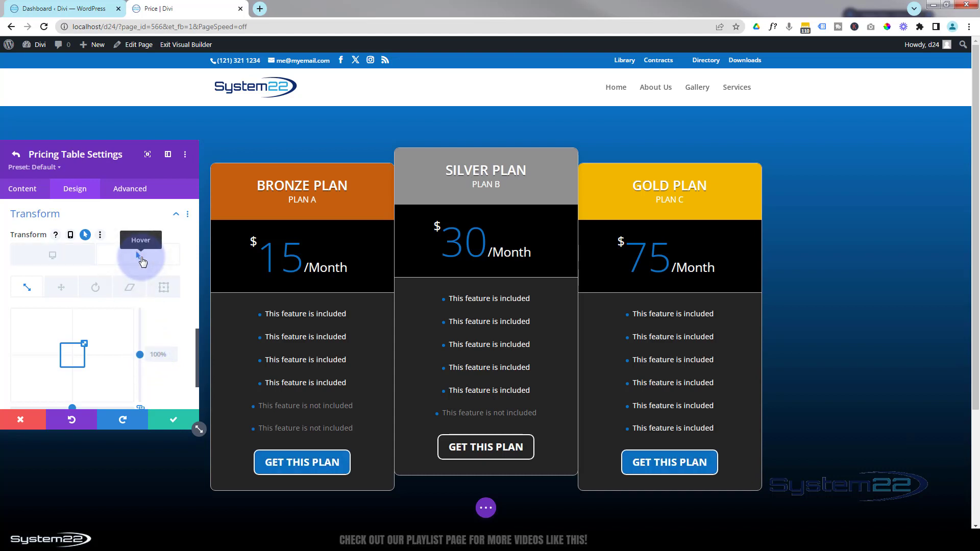
click(153, 355)
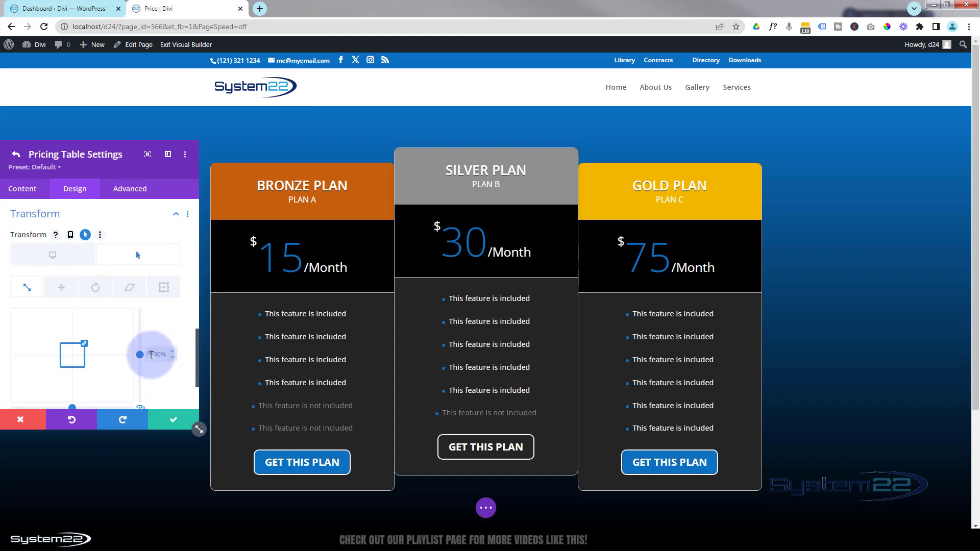
click(164, 333)
text(110)
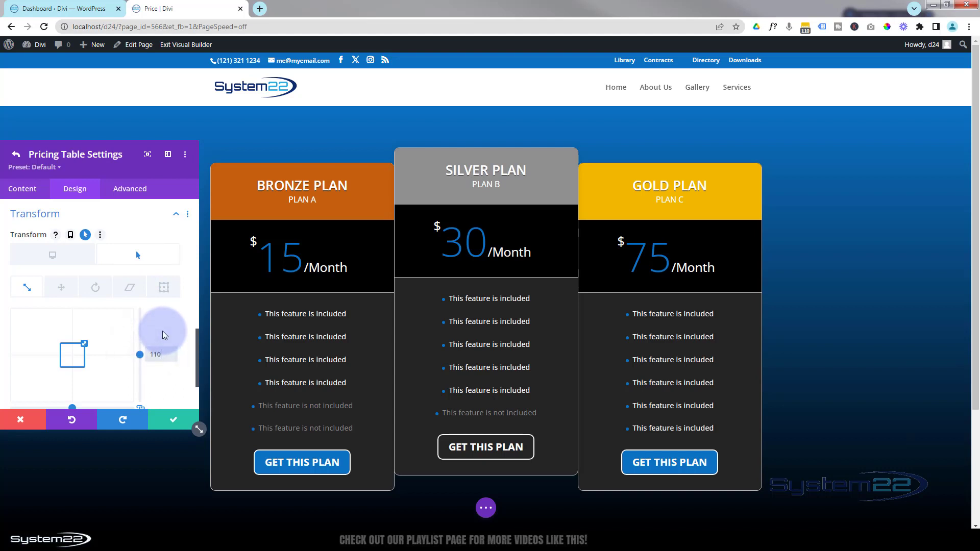
text(%)
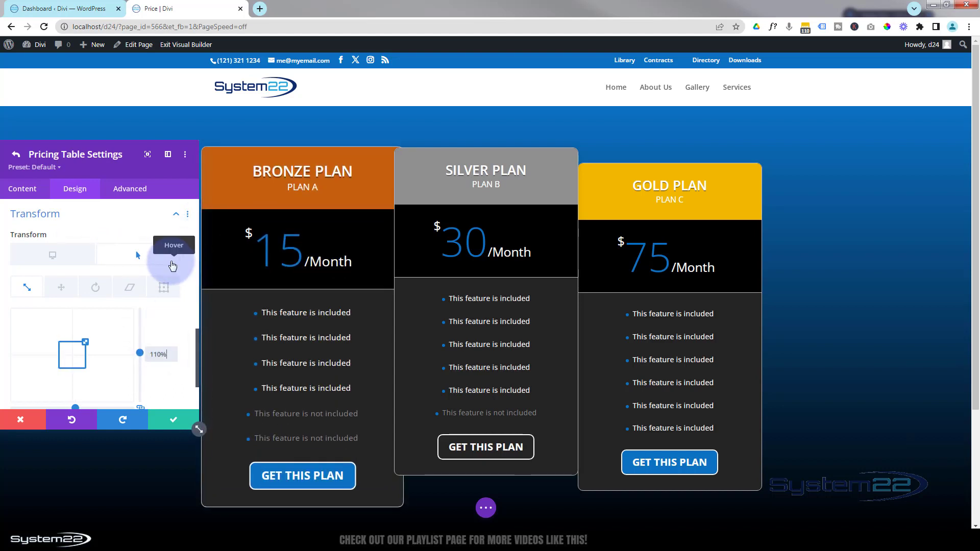
scroll(172, 265, down, 2)
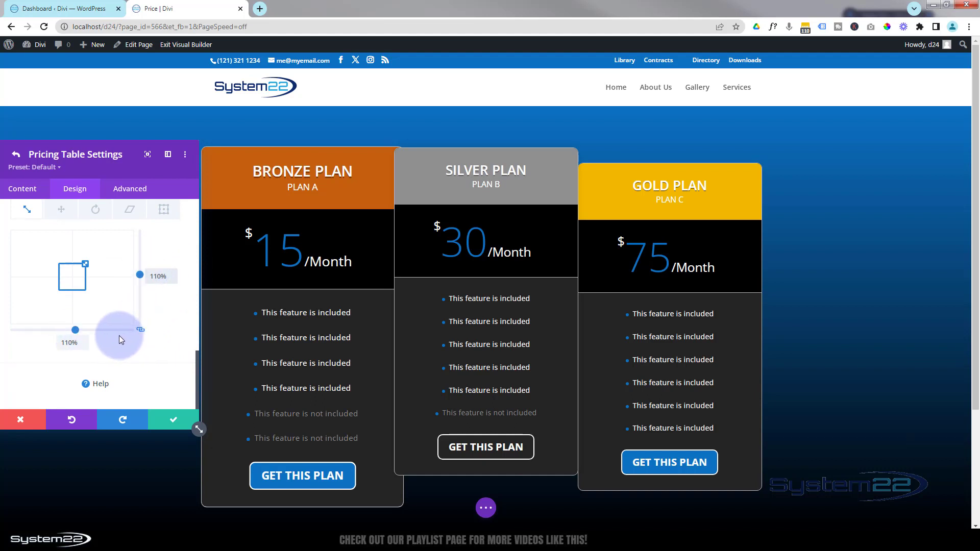
- Enable hover values for the Bronze Plan's Z Index and set its default-state value to 10
scroll(118, 335, up, 3)
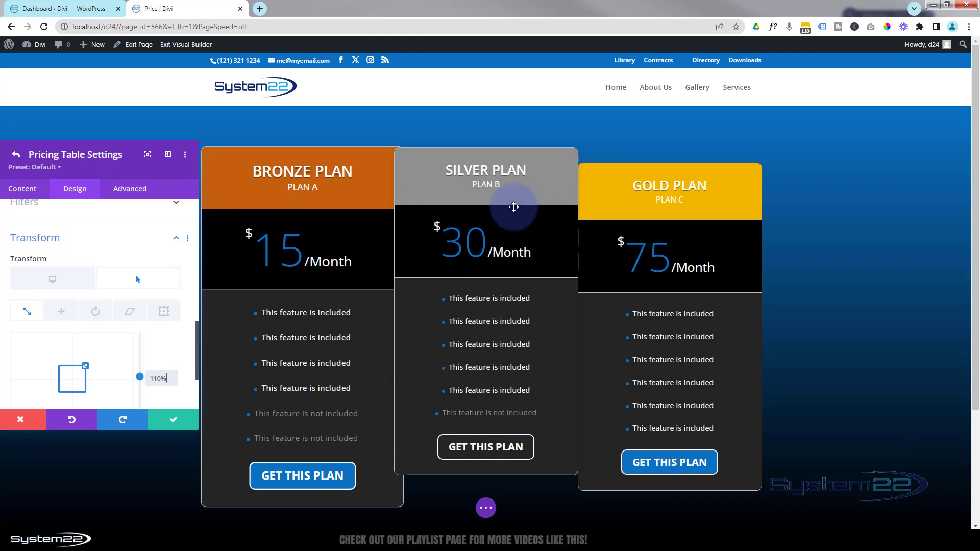
click(132, 191)
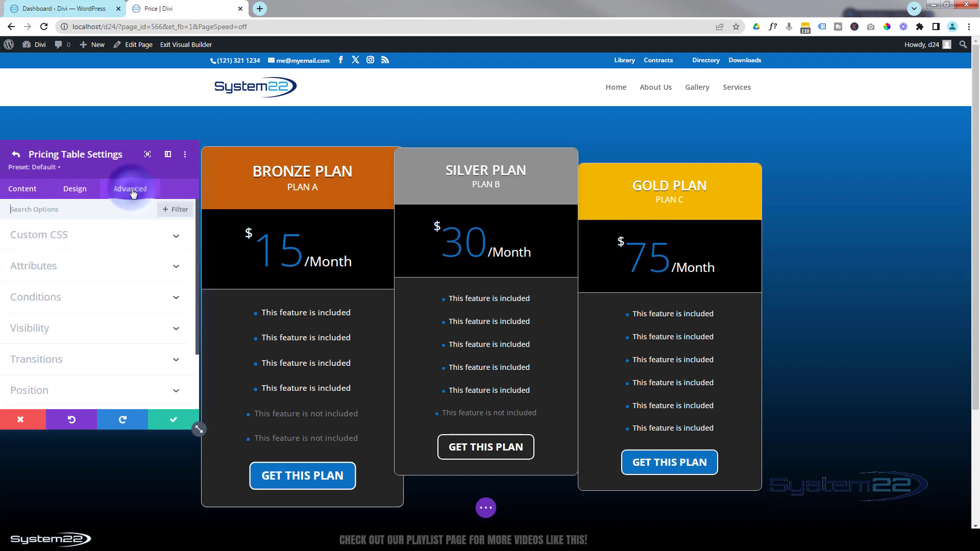
click(60, 390)
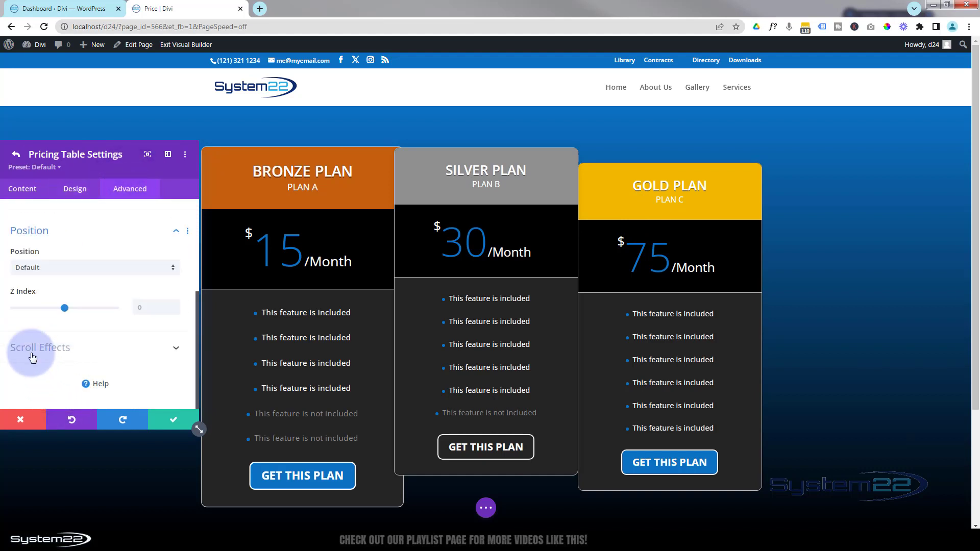
mouse_move(27, 295)
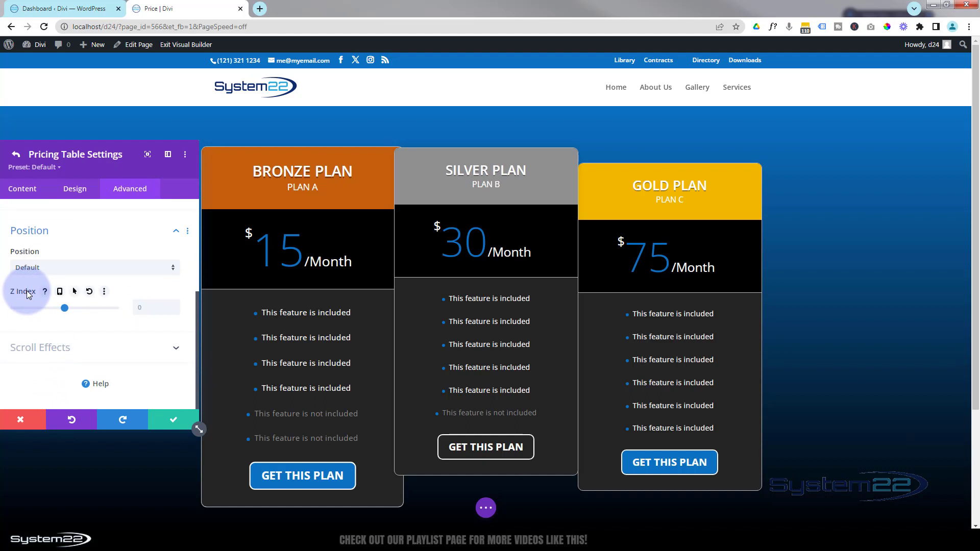
click(75, 291)
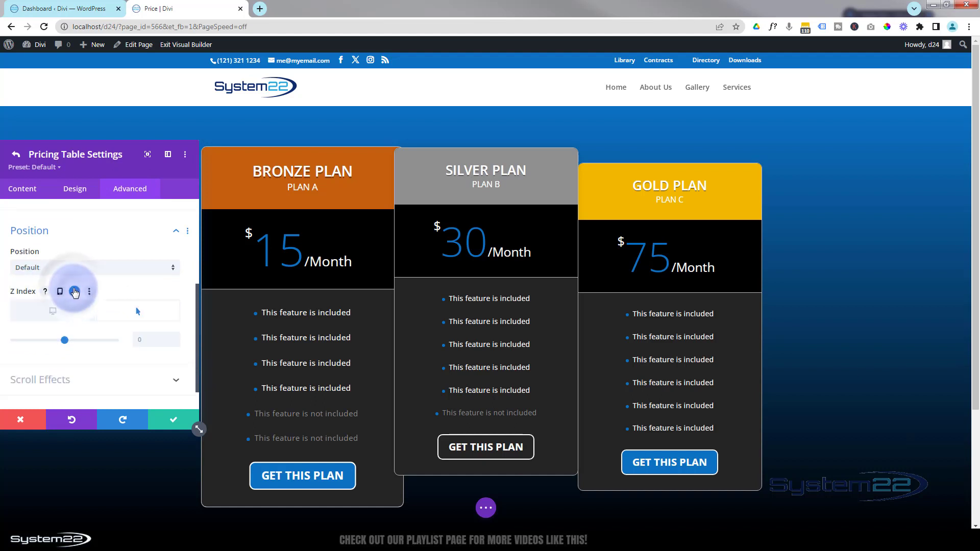
click(72, 313)
click(136, 338)
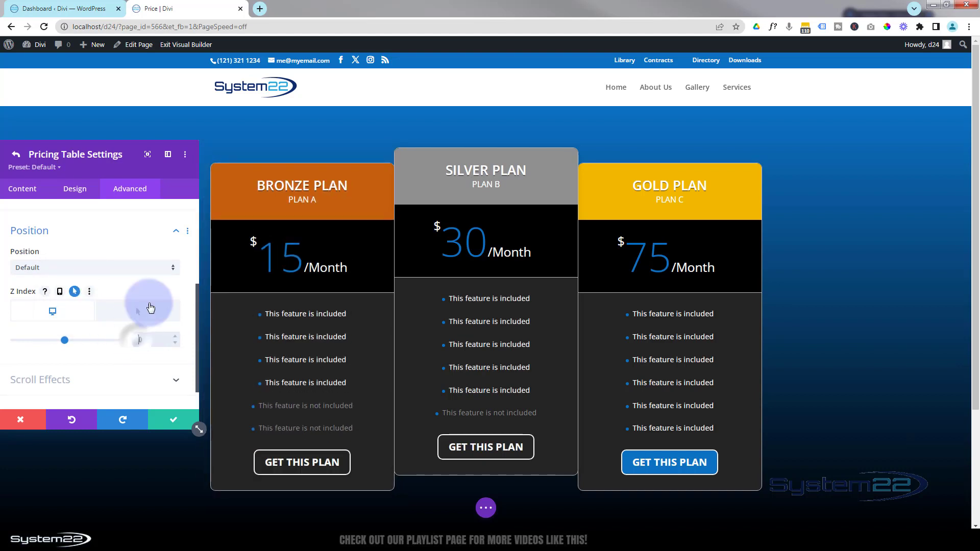
text(10)
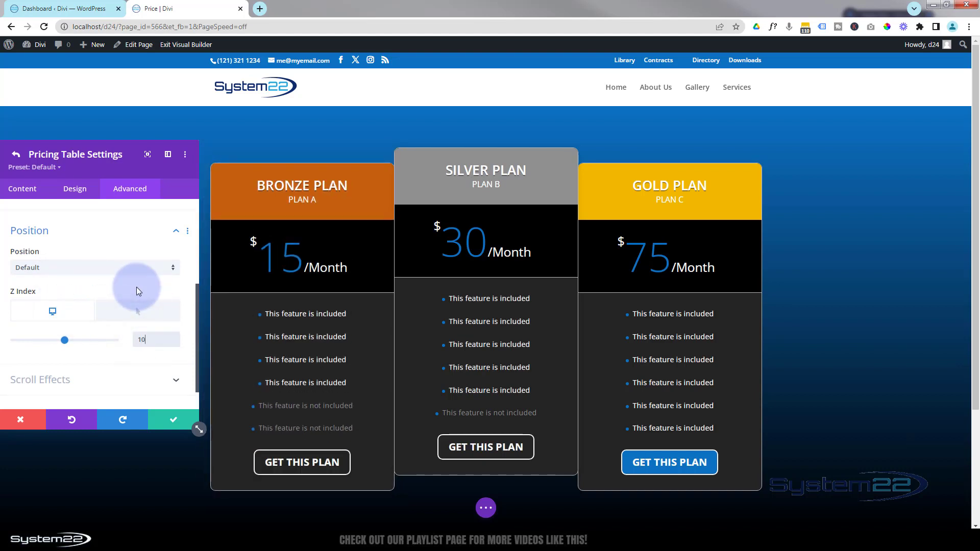
- Set the Bronze Plan's hover-state Z Index to 20 and check it against the default state
click(135, 314)
click(148, 341)
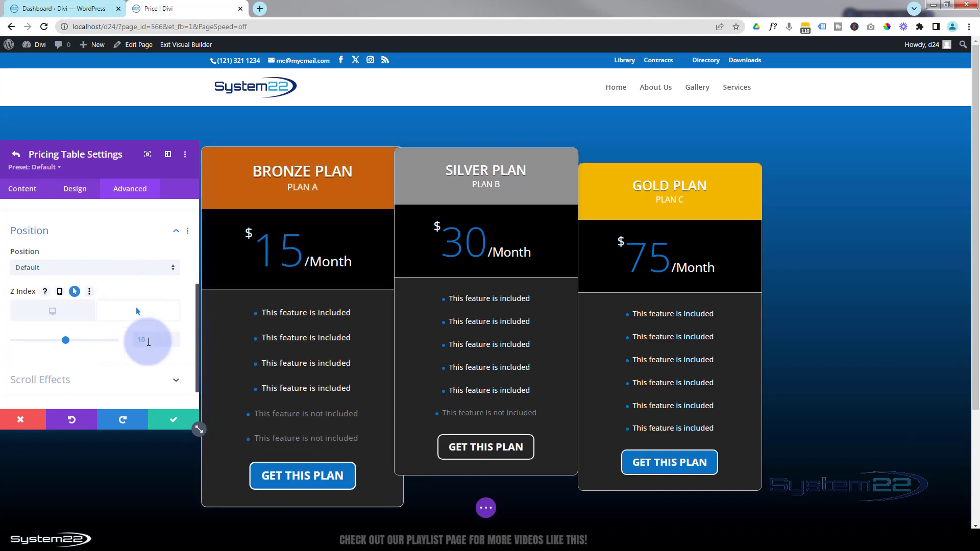
click(177, 339)
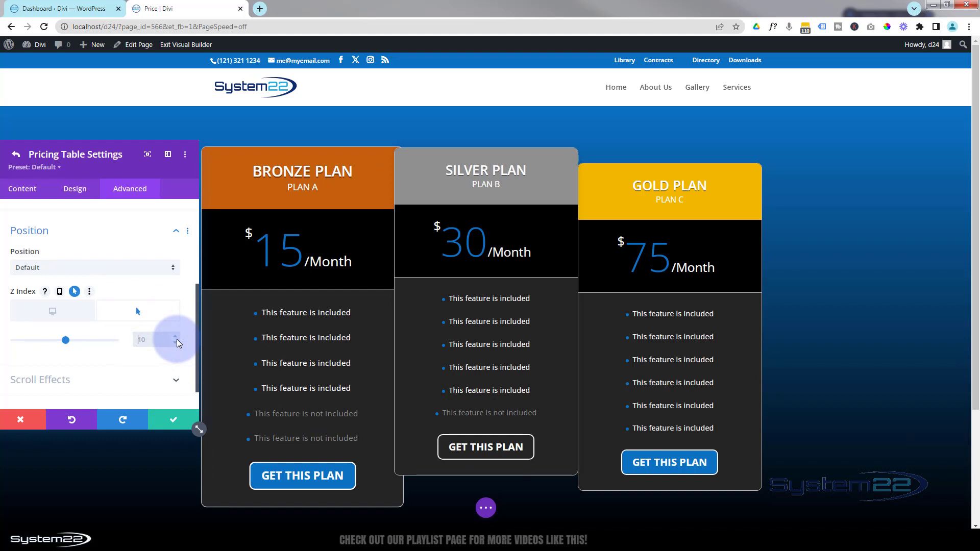
text(20)
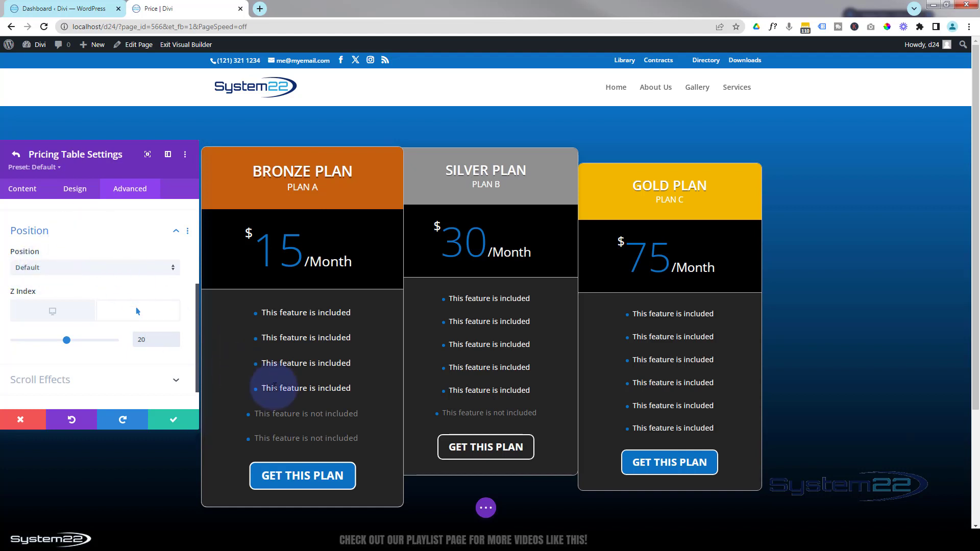
click(47, 316)
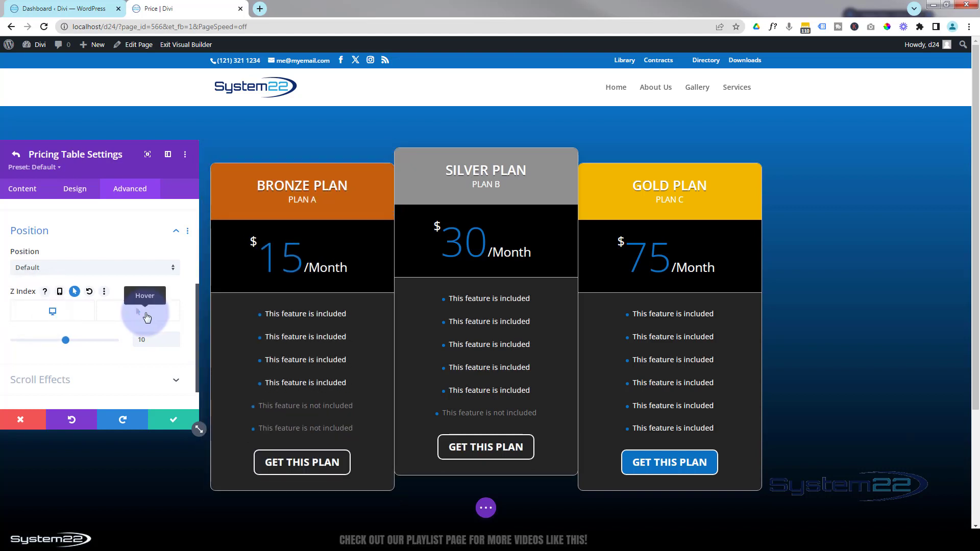
click(146, 317)
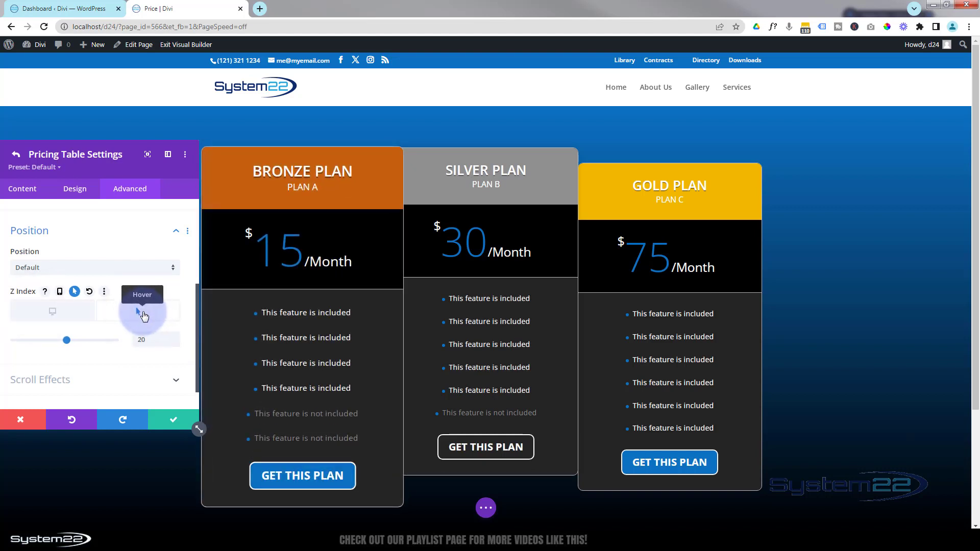
- Set the Bronze Plan's transition duration to 500ms and its transition speed curve to Ease-In-Out
click(132, 190)
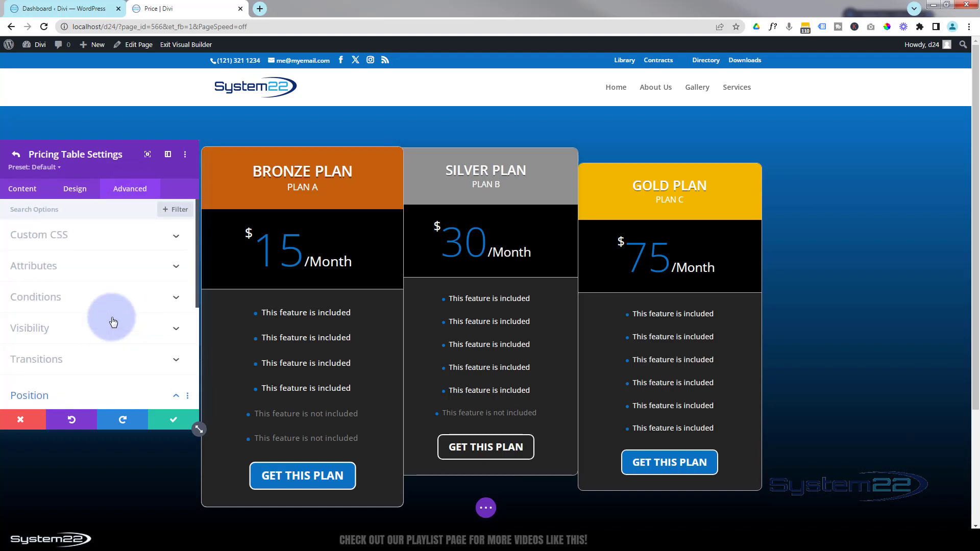
click(90, 360)
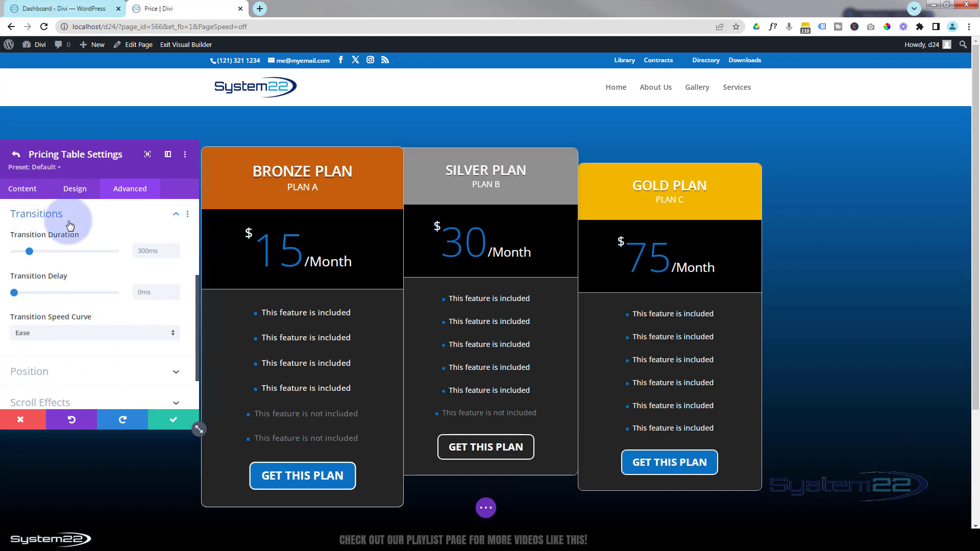
click(137, 252)
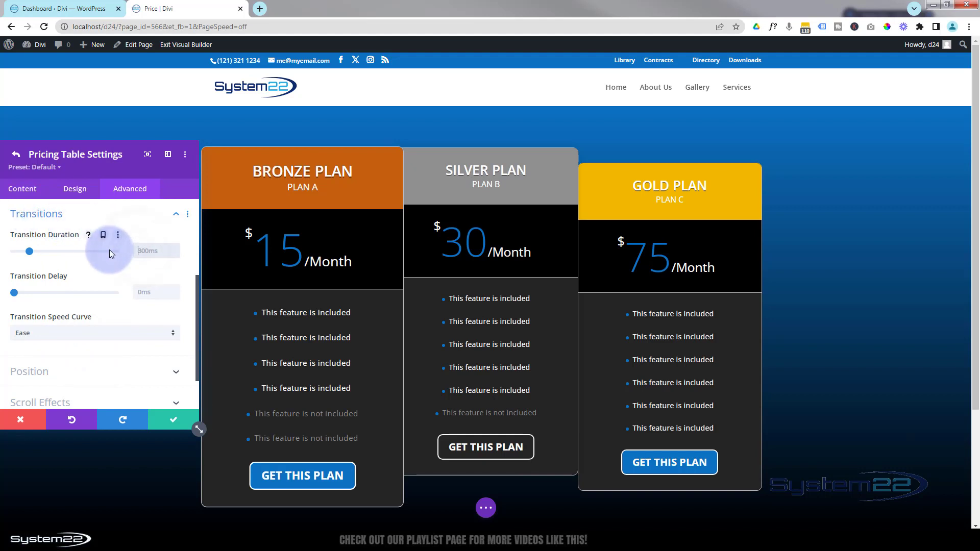
key(ctrl+a)
text(500ms)
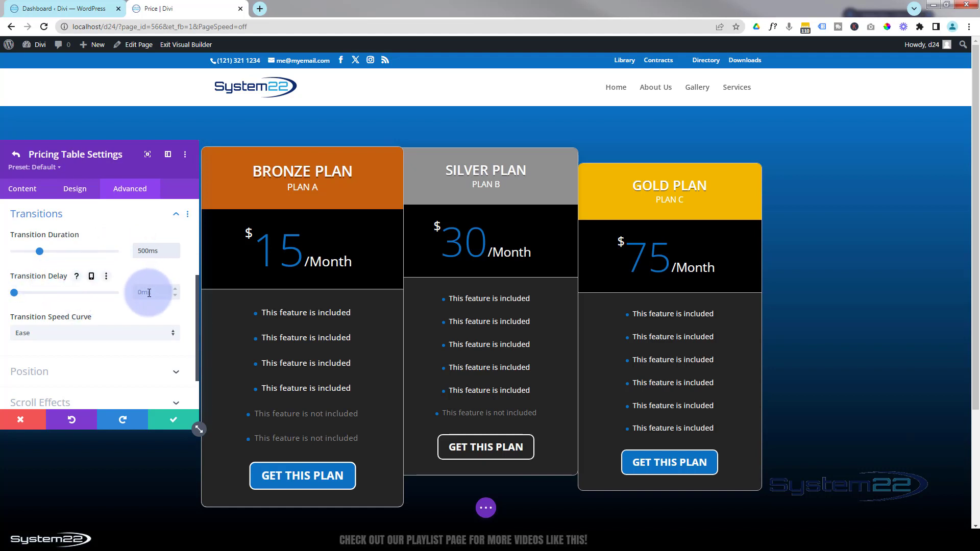
click(67, 333)
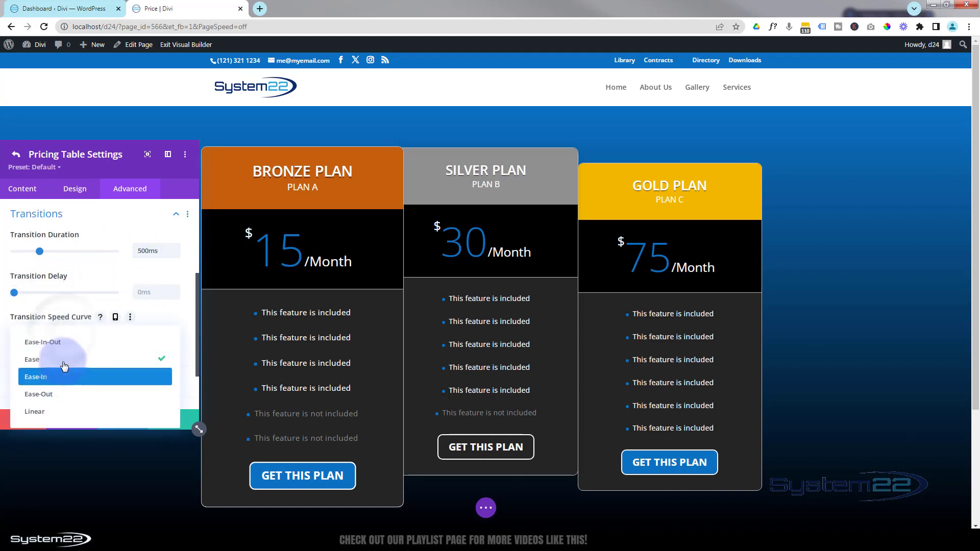
click(34, 345)
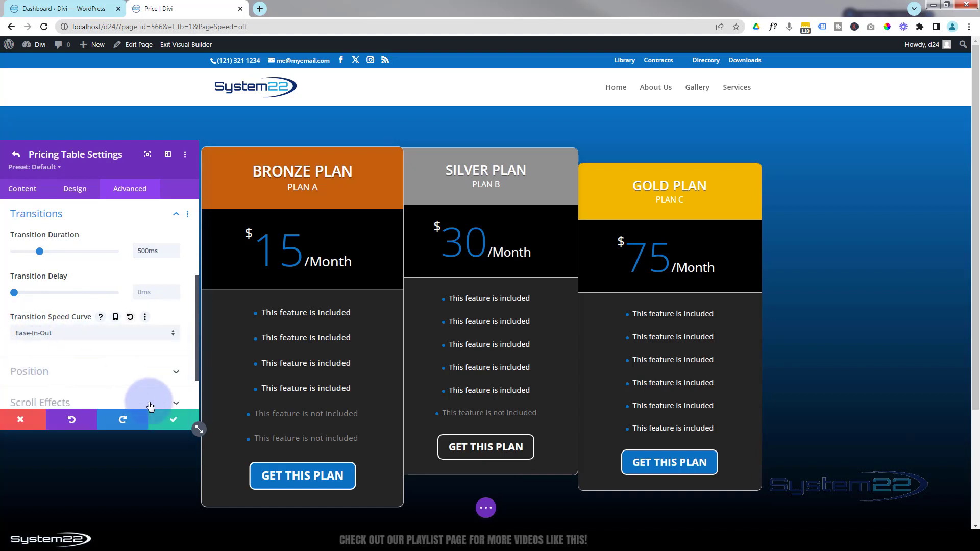
- Extend the Bronze Plan's Transitions styles to all modules throughout this row
right_click(56, 217)
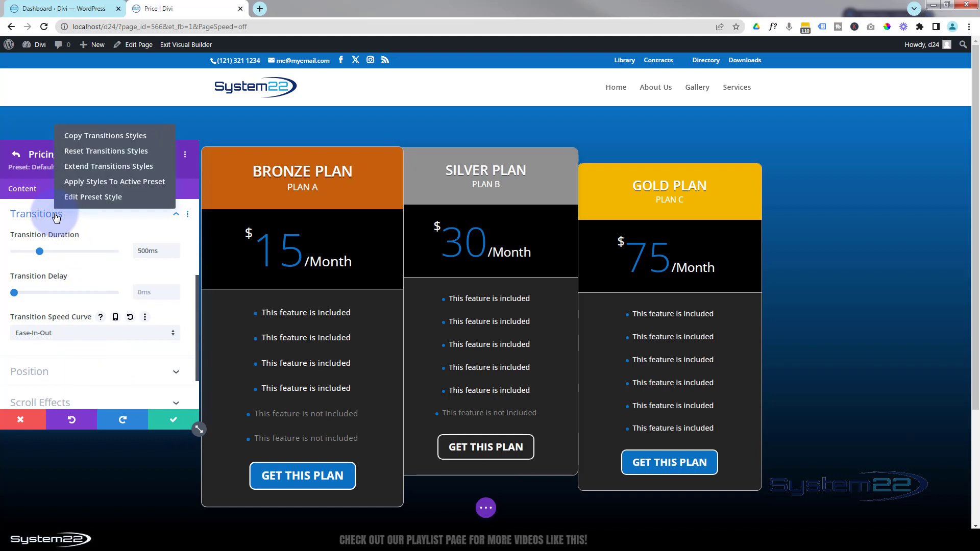
click(90, 167)
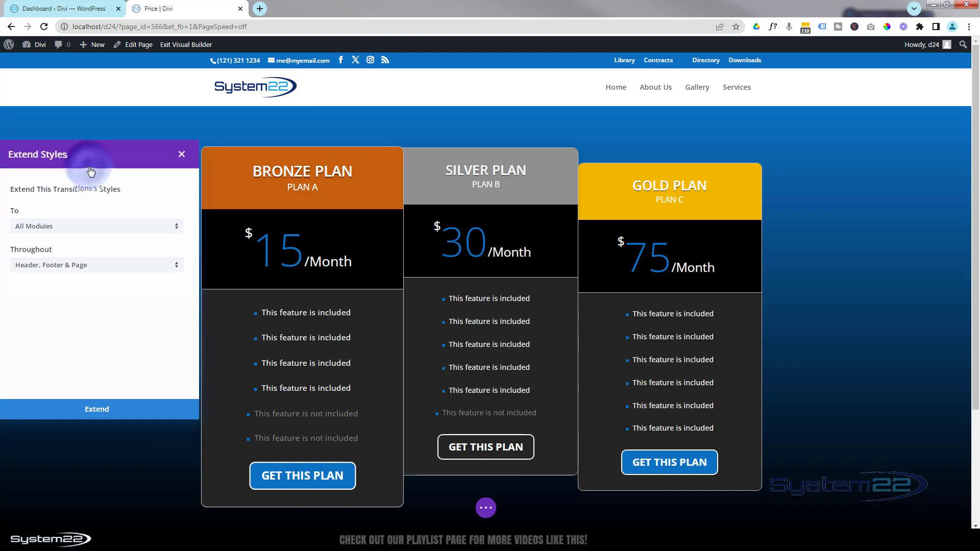
click(88, 265)
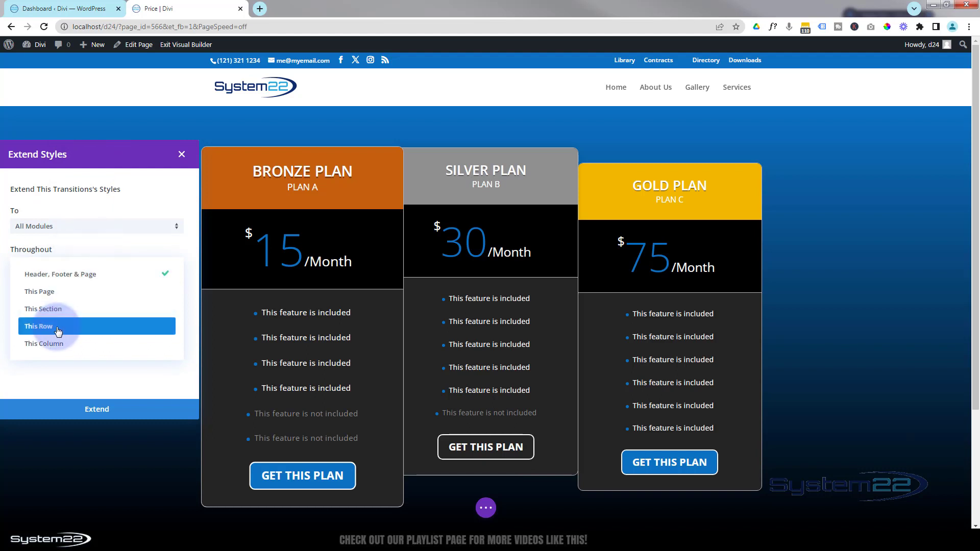
click(58, 331)
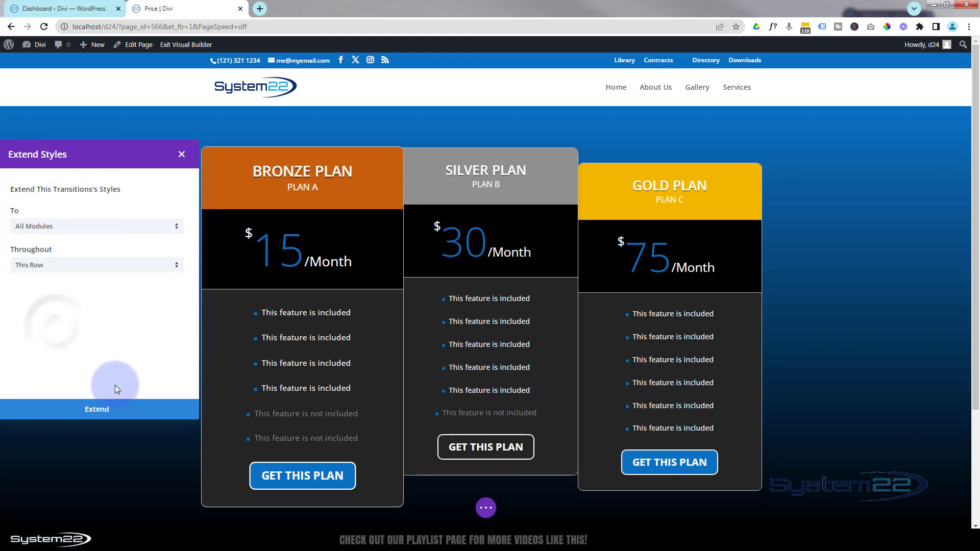
click(120, 411)
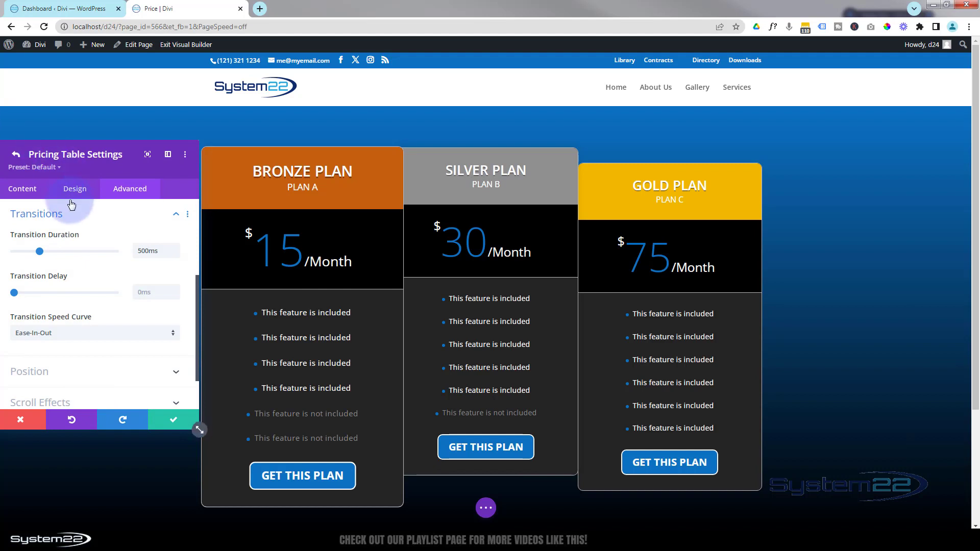
- Extend the Bronze Plan's Position styles to all modules throughout this row and show the default-state Z Index
click(75, 216)
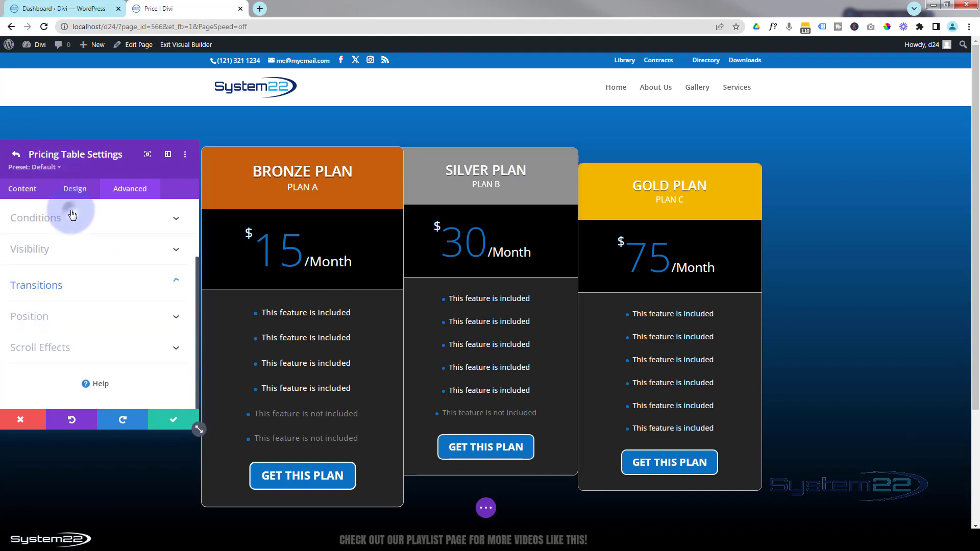
right_click(70, 319)
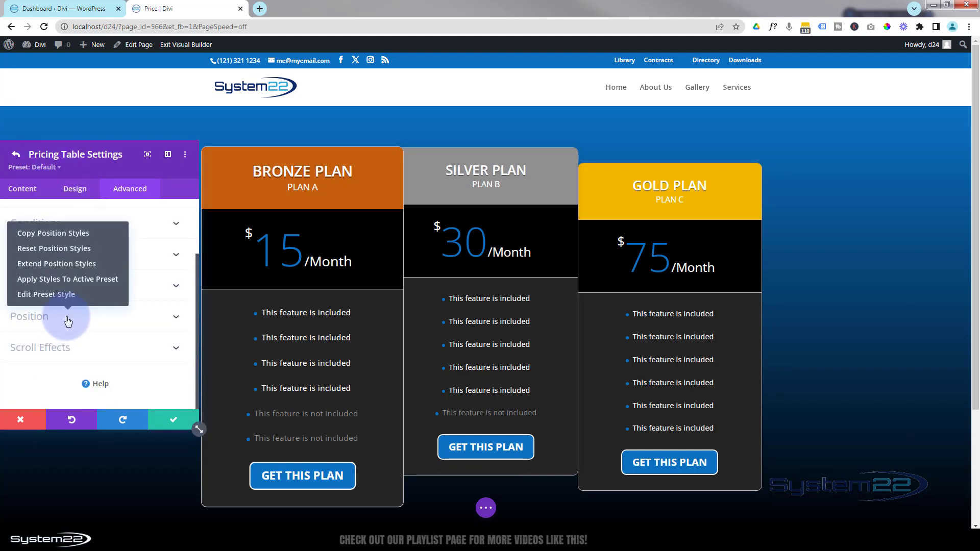
click(54, 269)
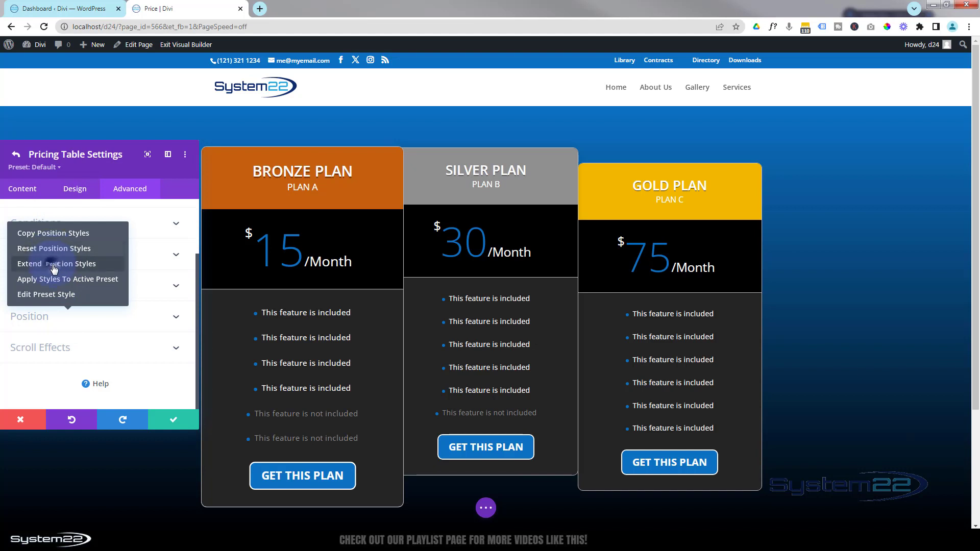
click(76, 266)
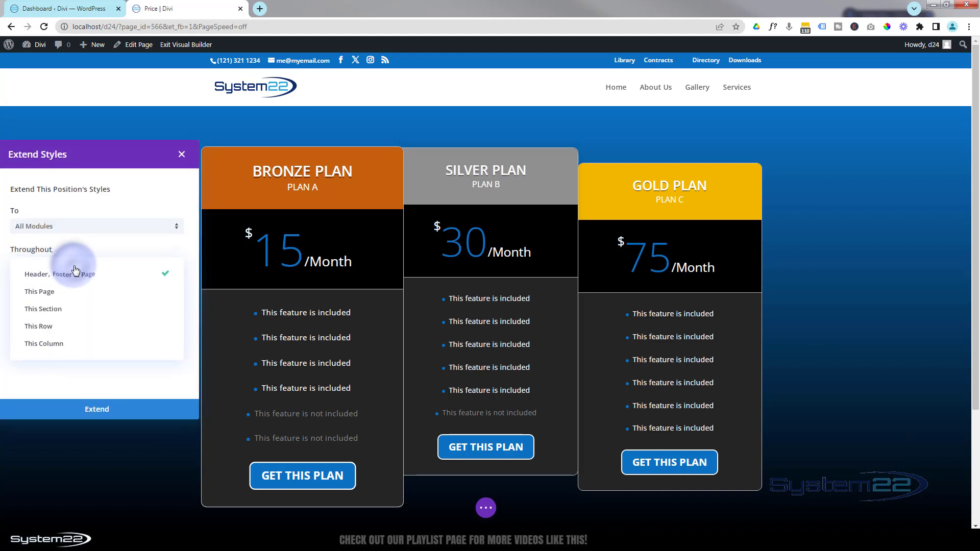
click(59, 327)
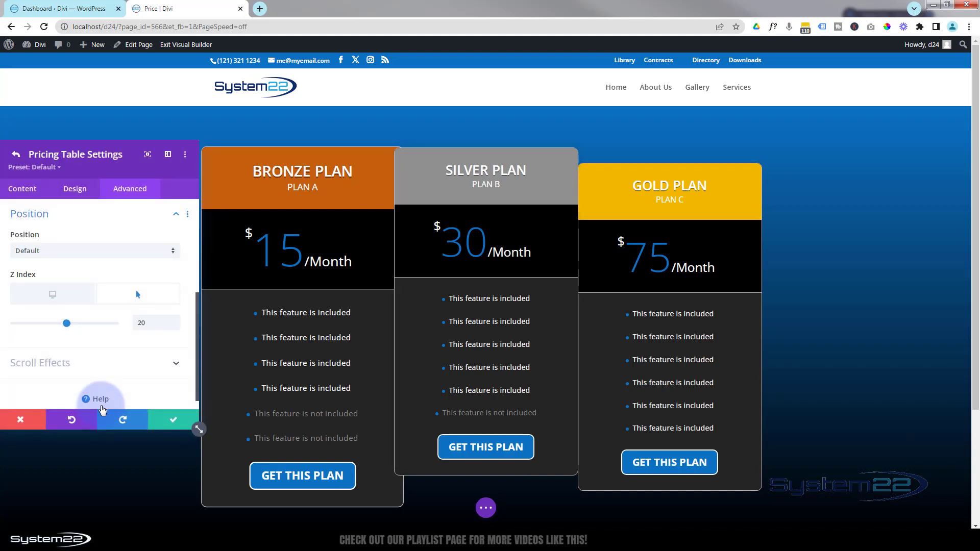
click(64, 300)
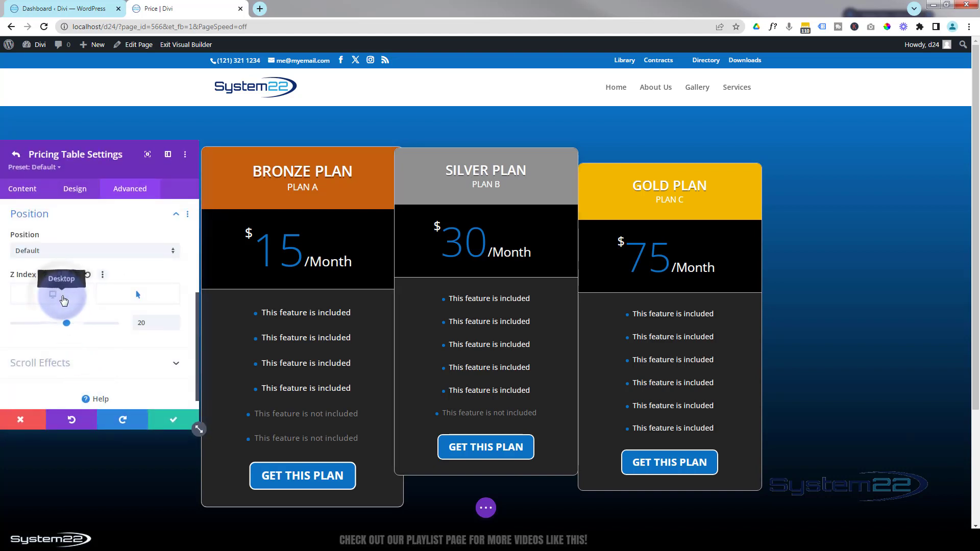